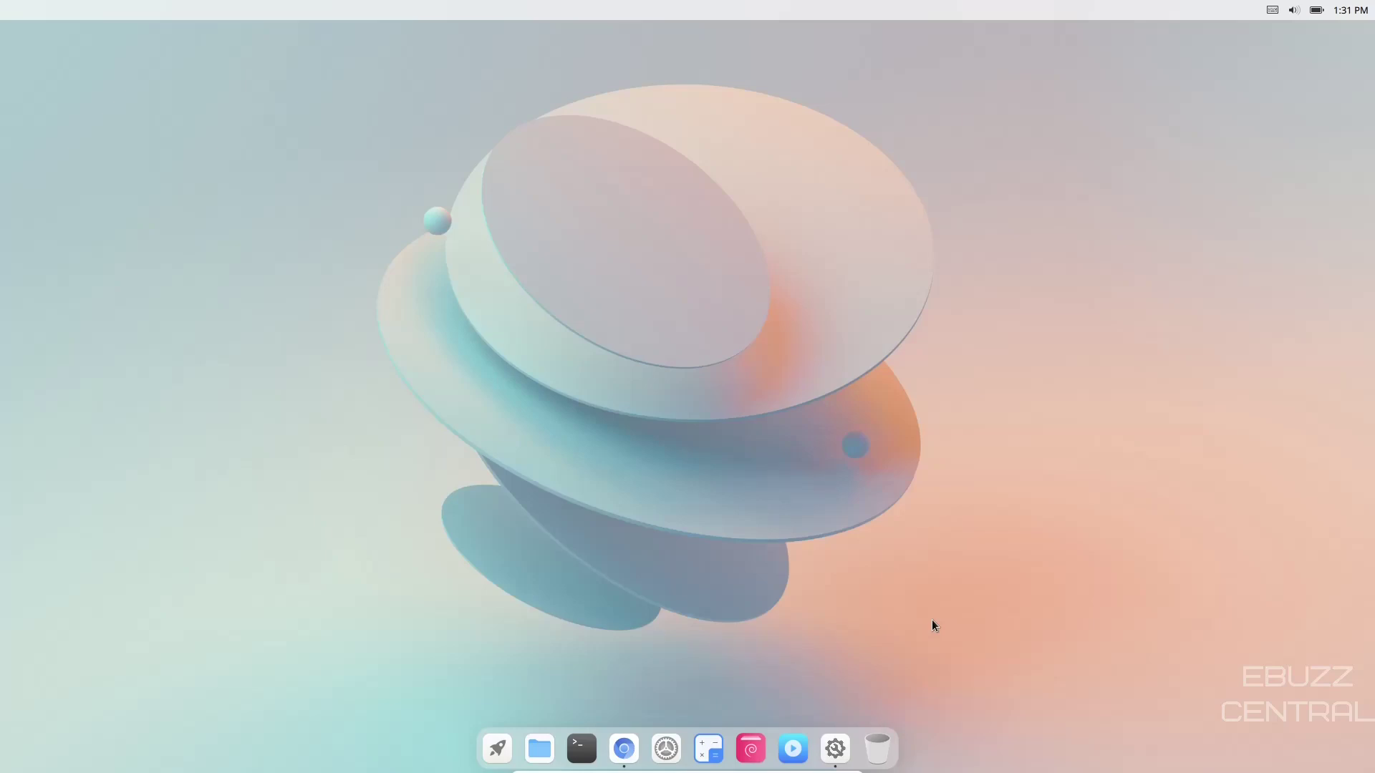
Launch the CutefishOS installer, then cancel and quit it without installing
{"action": "left_click", "coordinate": [835, 748]}
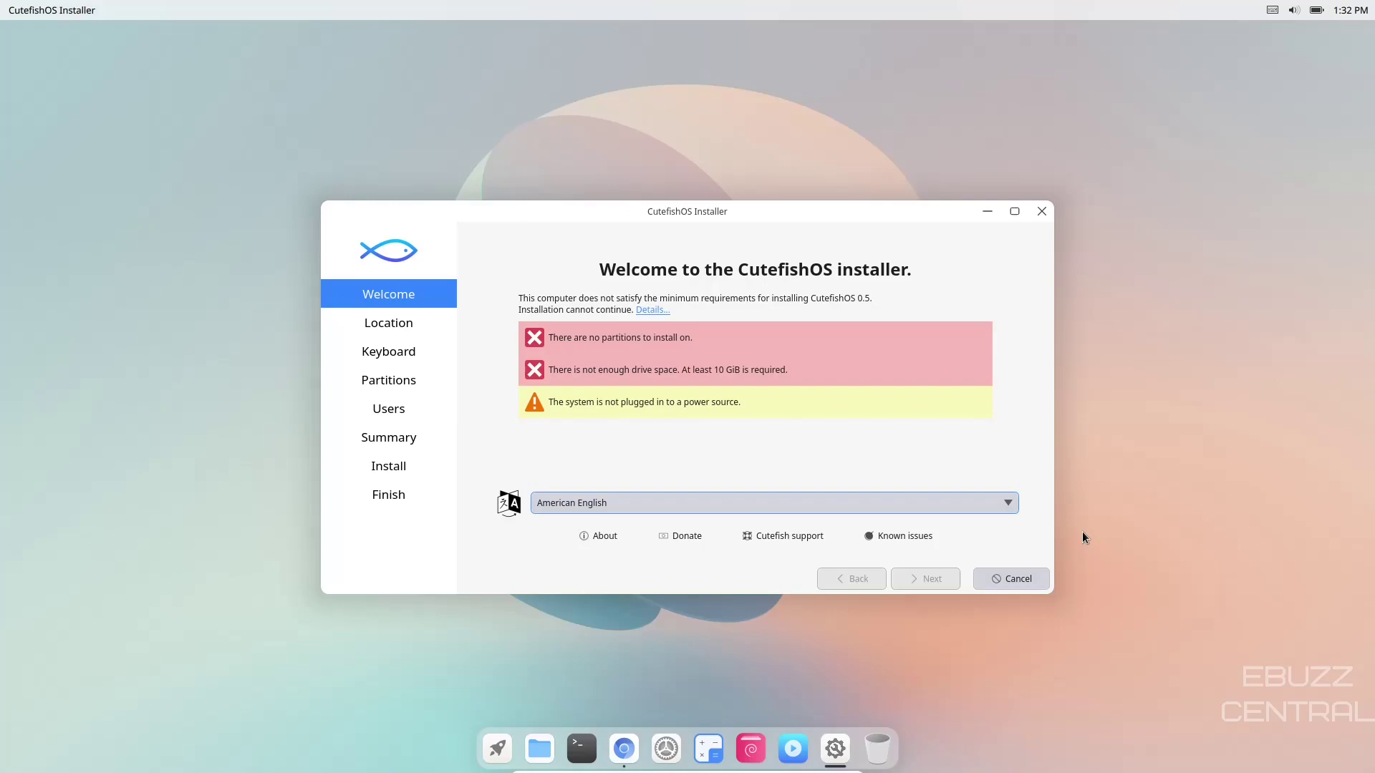
{"action": "left_click", "coordinate": [1020, 578]}
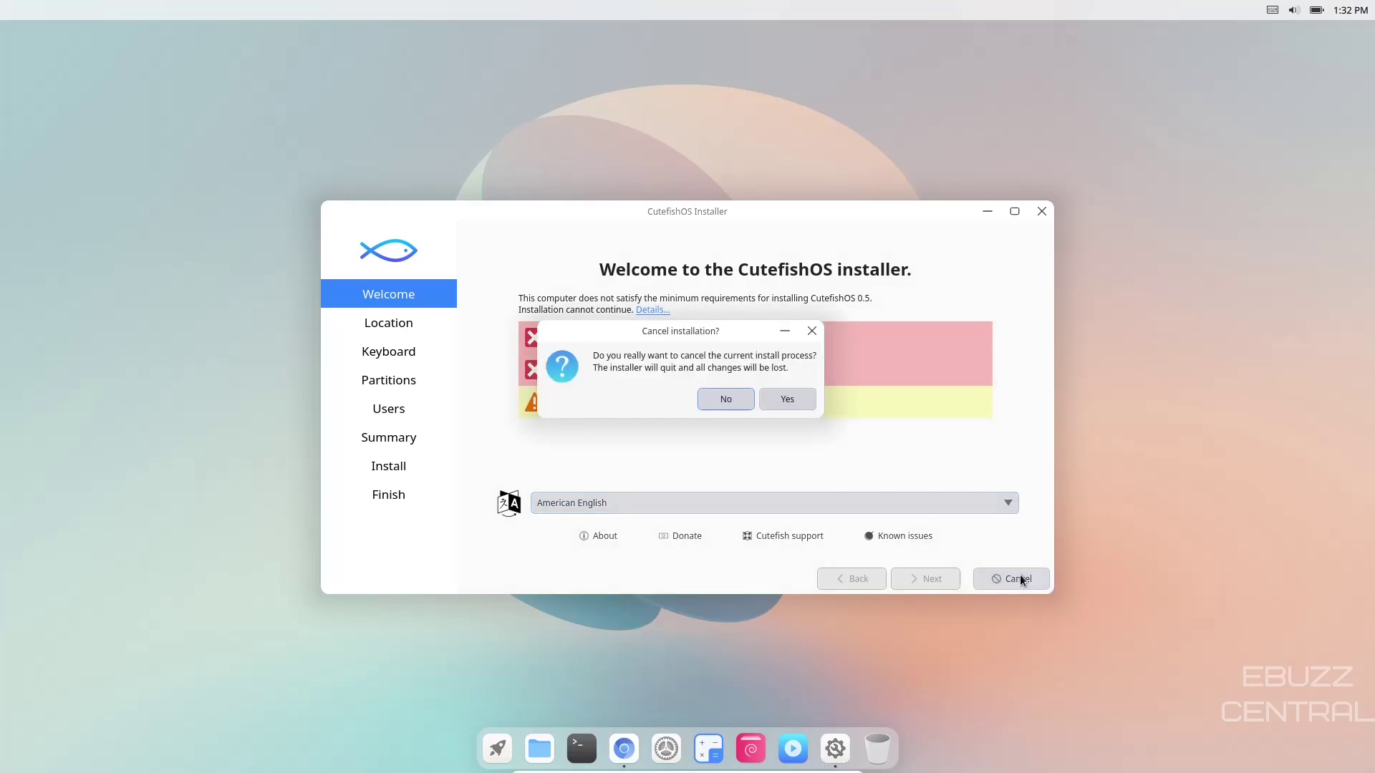
{"action": "left_click", "coordinate": [787, 399]}
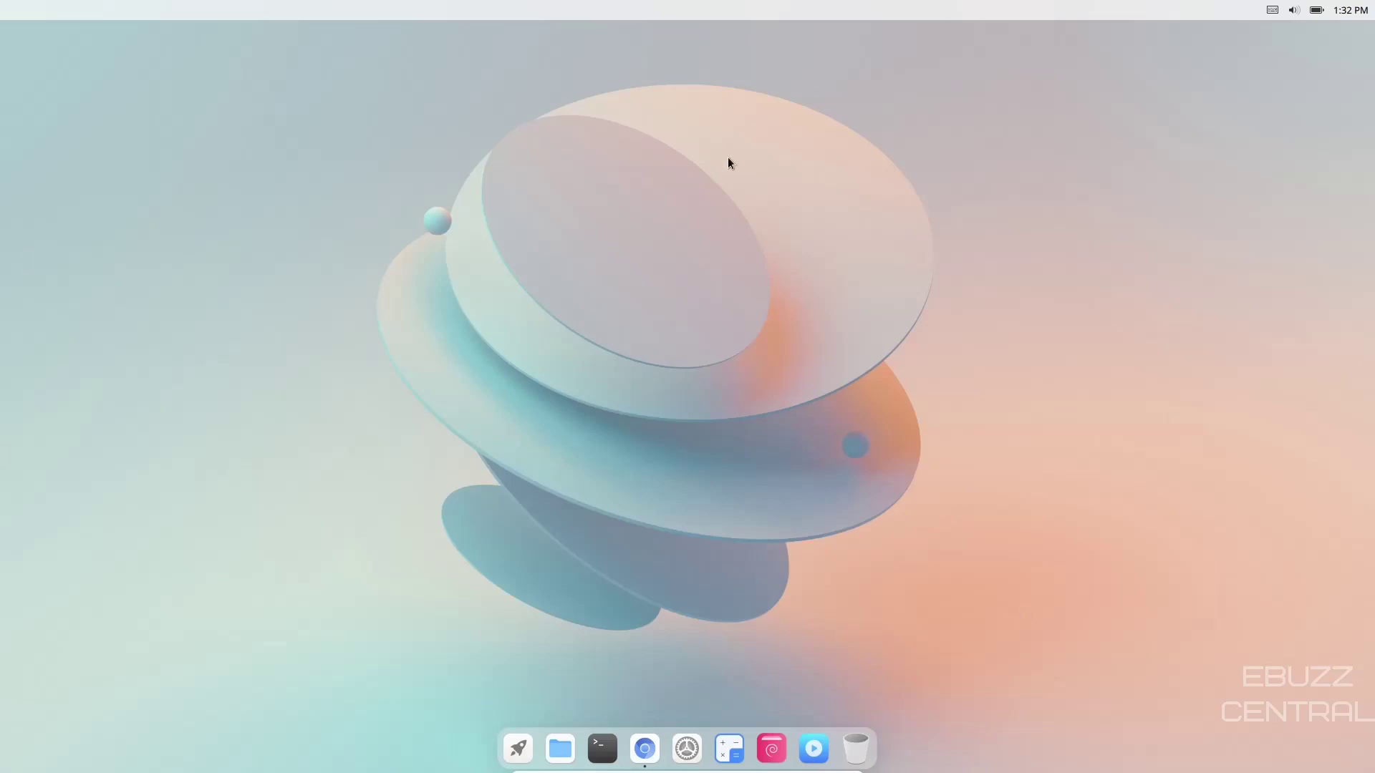
Make the purple-and-orange abstract picture the desktop wallpaper and close Settings
{"action": "right_click", "coordinate": [645, 307]}
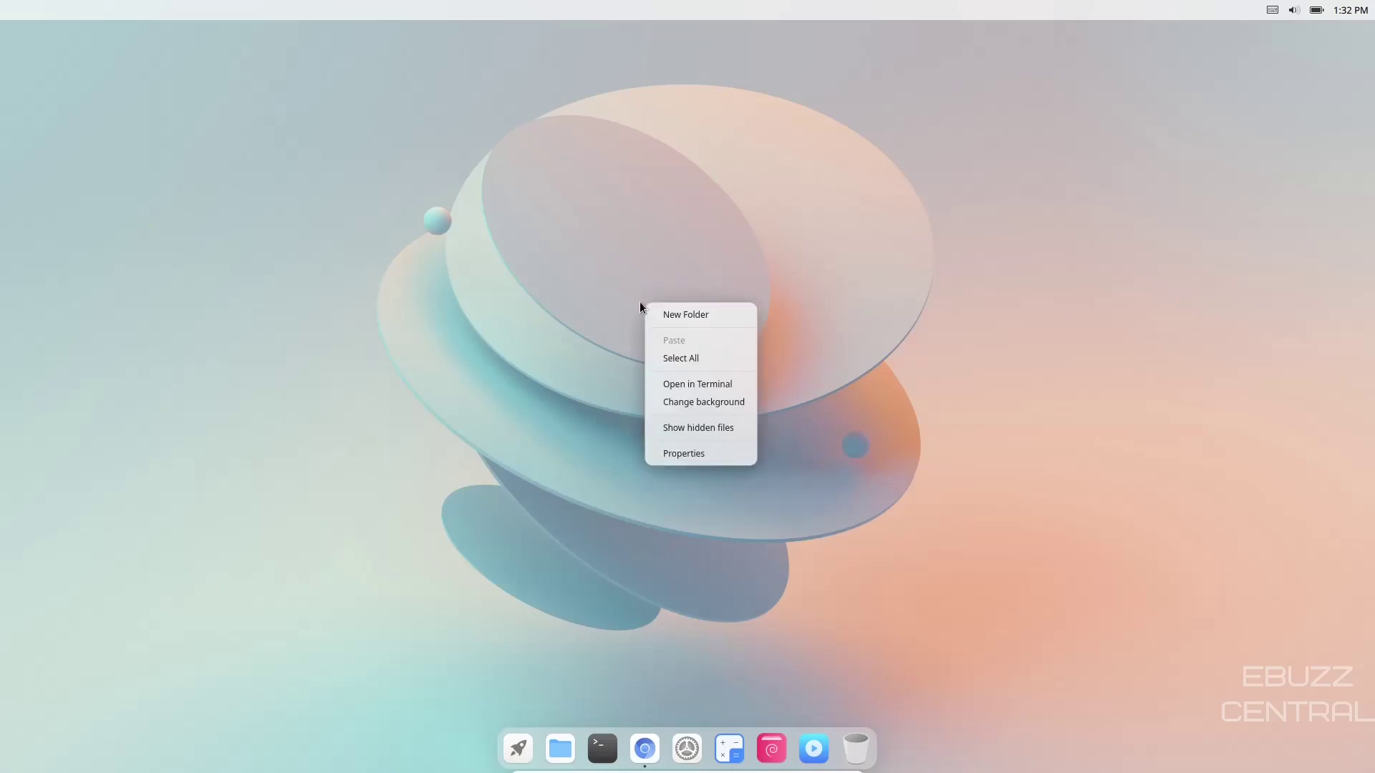
{"action": "left_click", "coordinate": [713, 406]}
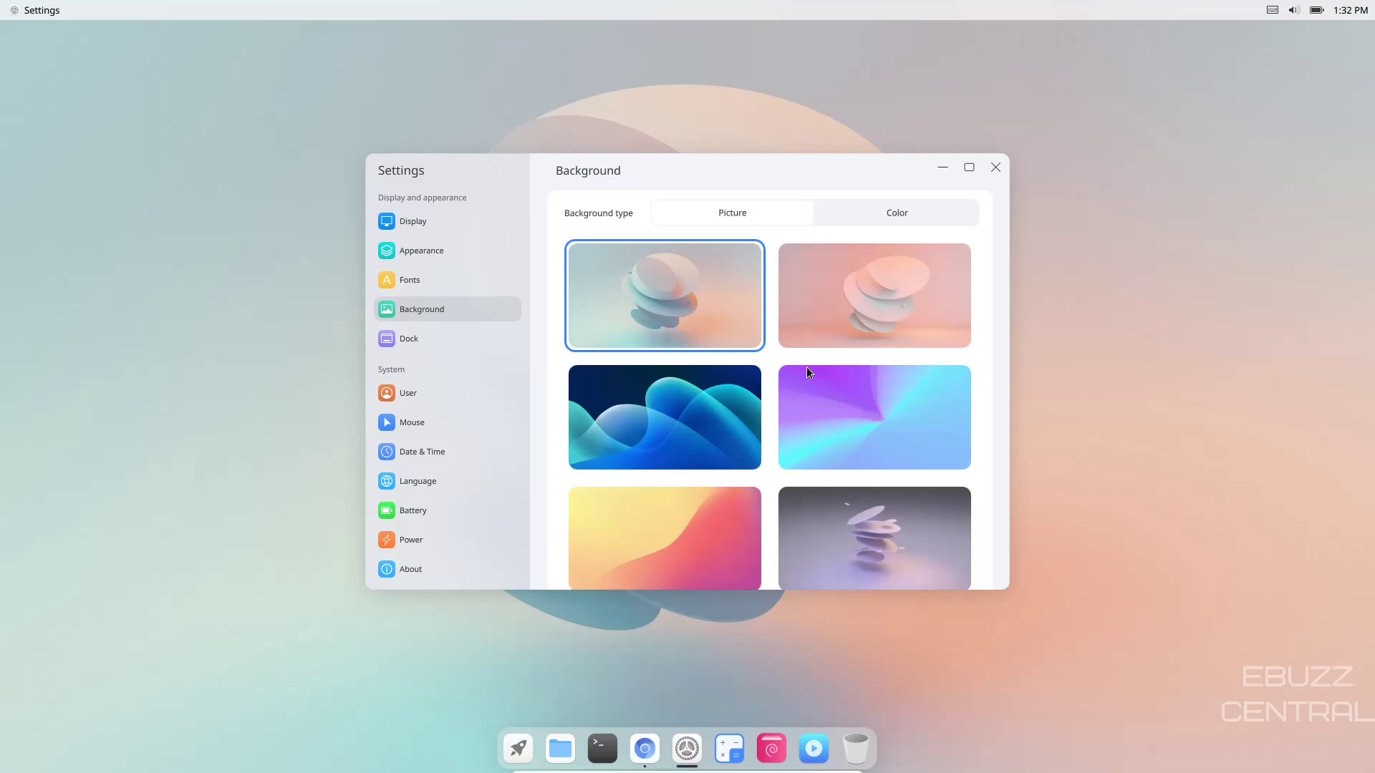
{"action": "scroll", "coordinate": [811, 378], "scroll_direction": "down", "scroll_amount": 1}
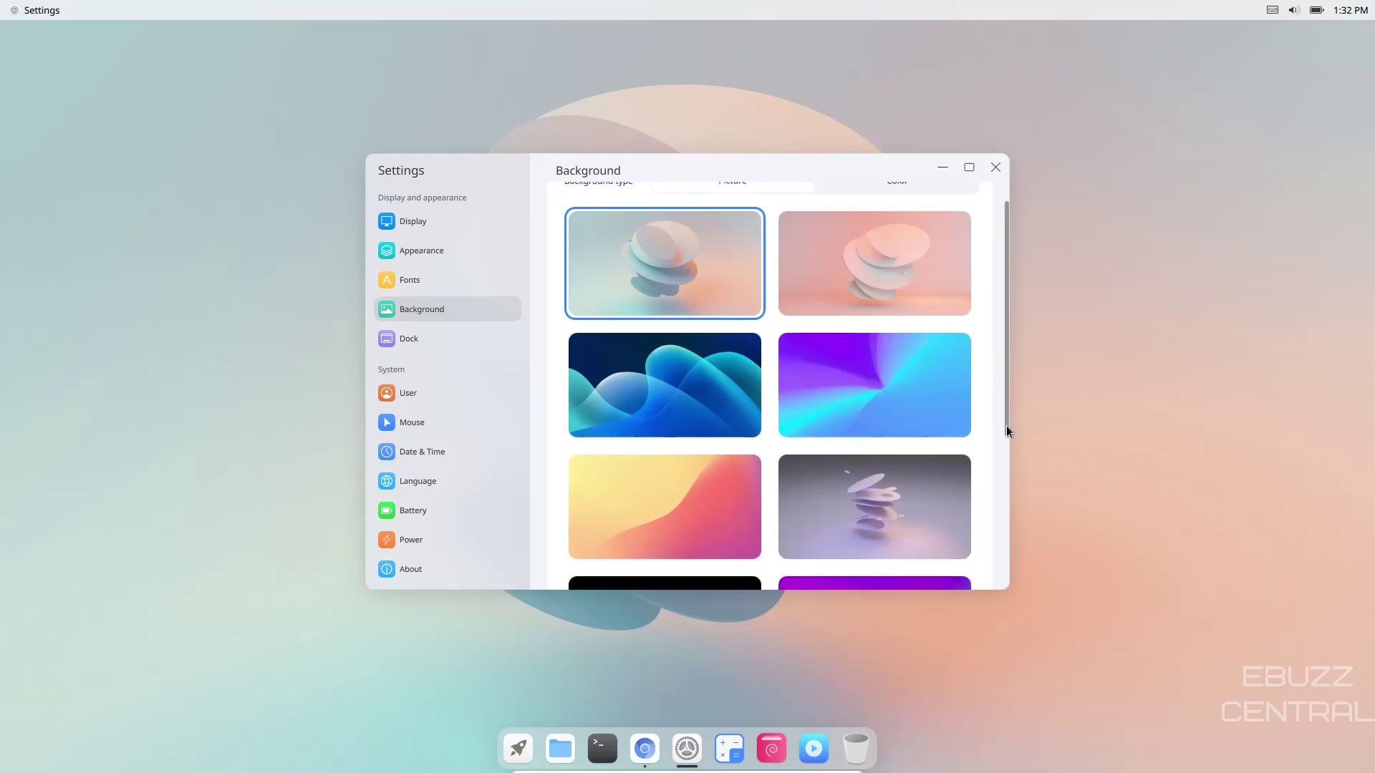
{"action": "left_click_drag", "start_coordinate": [1007, 431], "coordinate": [1004, 569]}
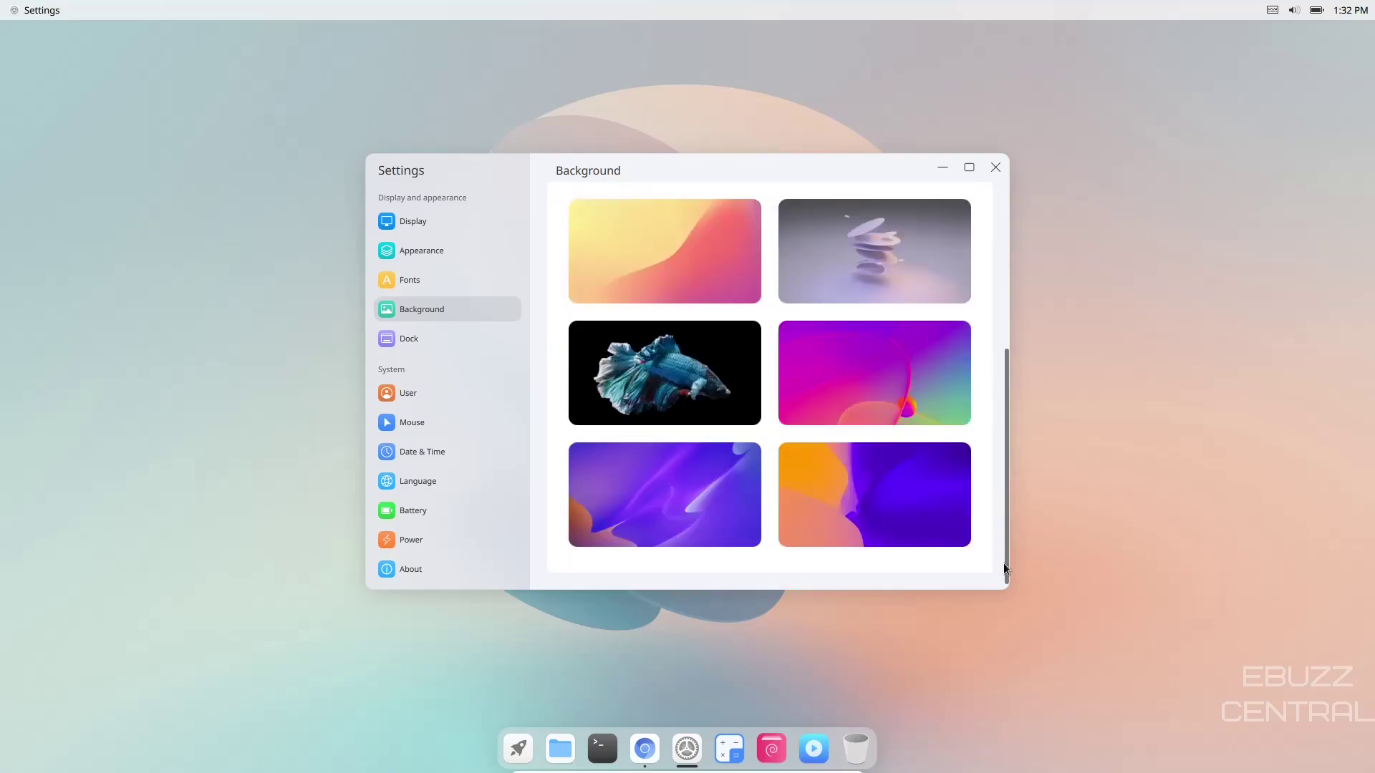
{"action": "left_click", "coordinate": [678, 488]}
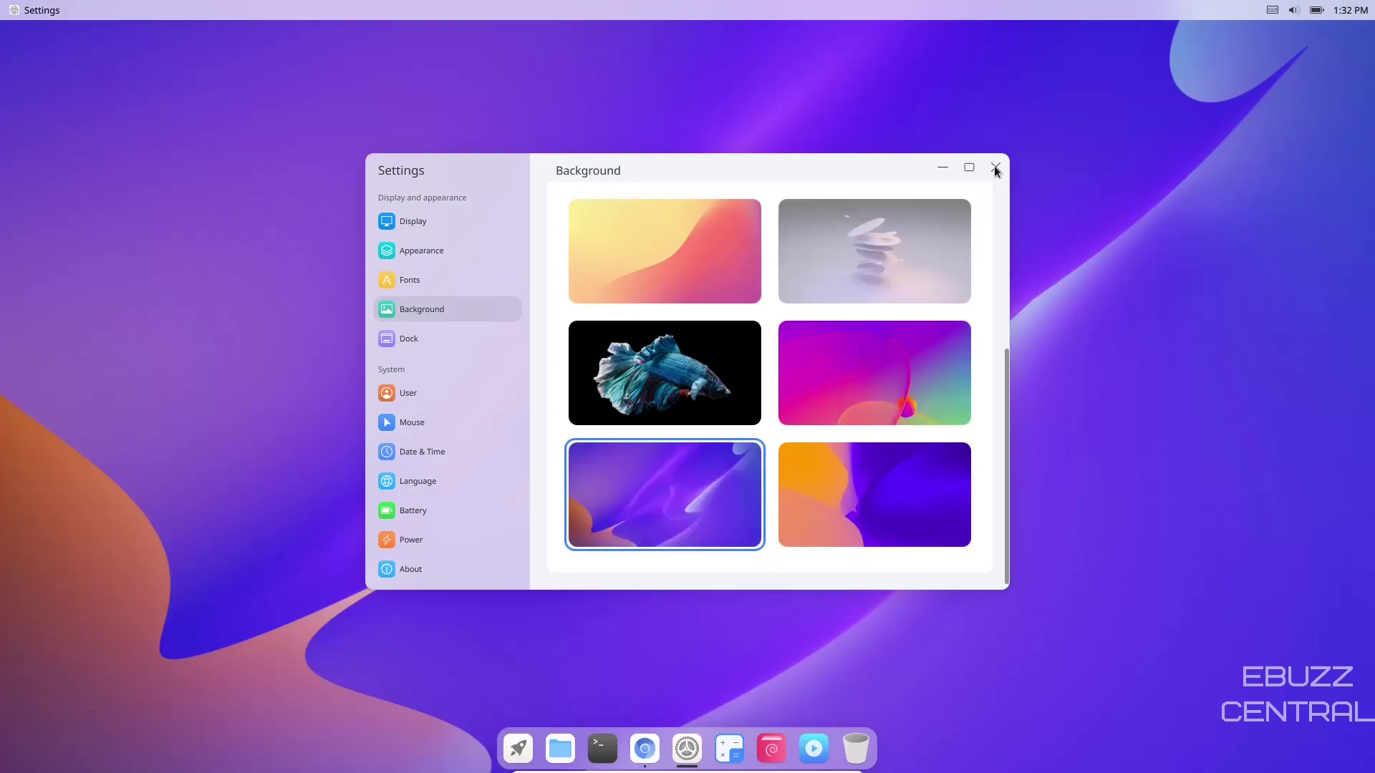
{"action": "left_click", "coordinate": [995, 167]}
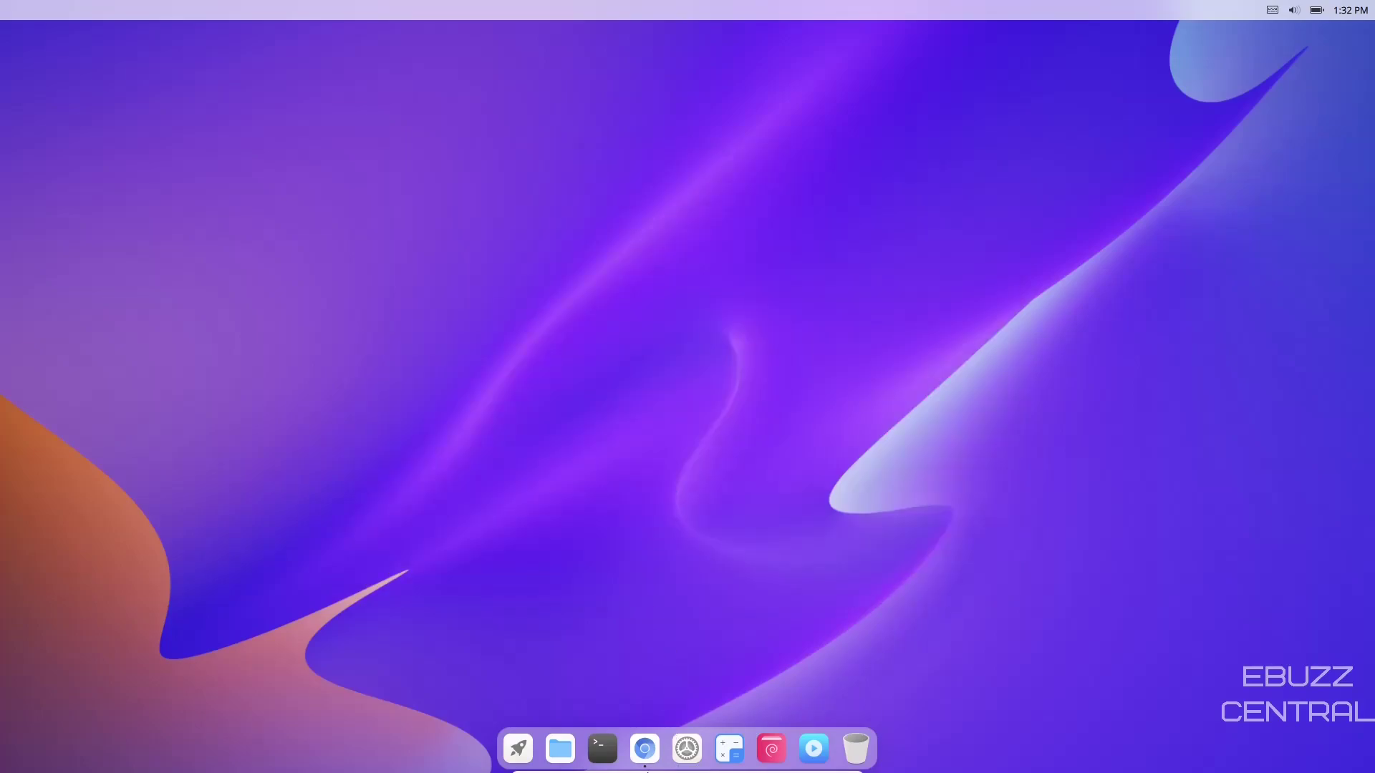
{"action": "left_click", "coordinate": [645, 749]}
Scroll the OpenSourceFeed article down to its CutefishOS 0.5 highlights list
{"action": "scroll", "coordinate": [794, 509], "scroll_direction": "down", "scroll_amount": 1}
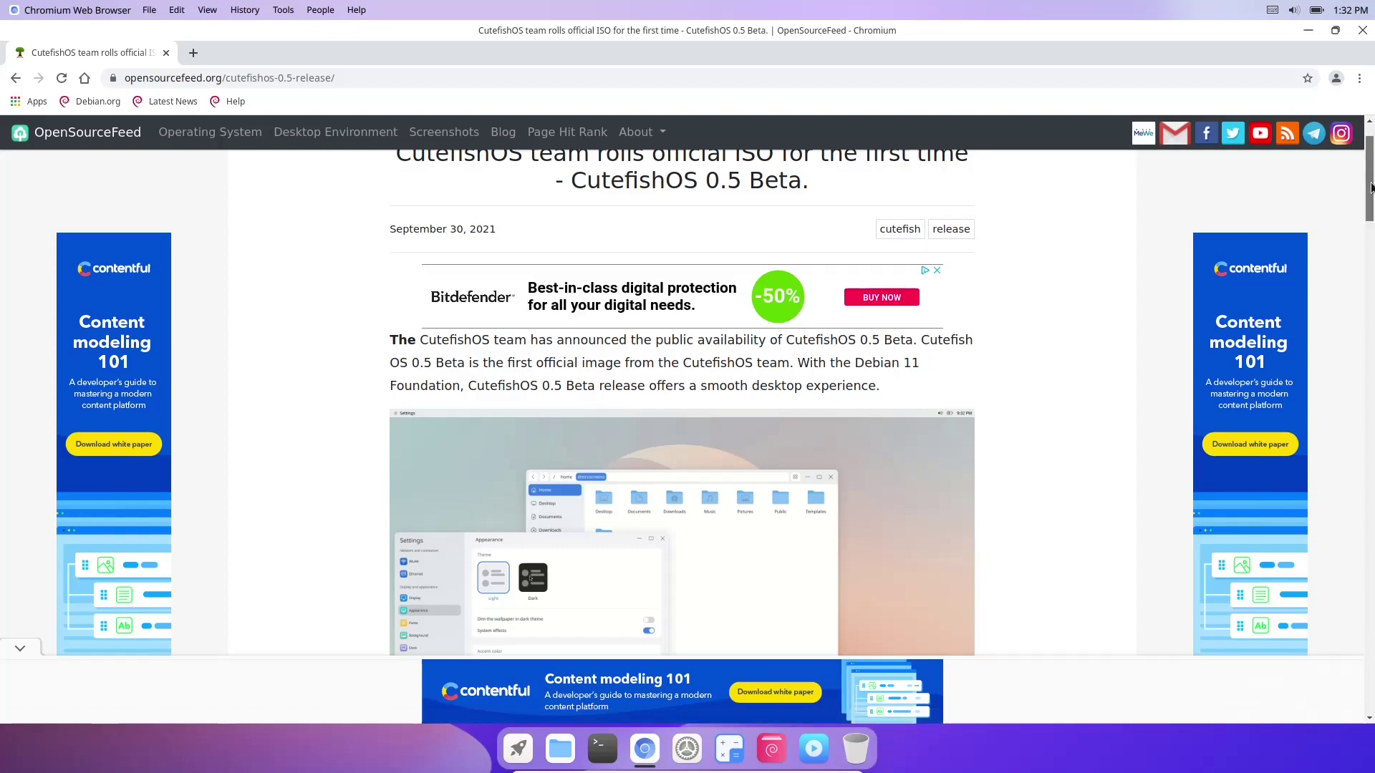
{"action": "left_click_drag", "start_coordinate": [1370, 179], "coordinate": [1370, 249]}
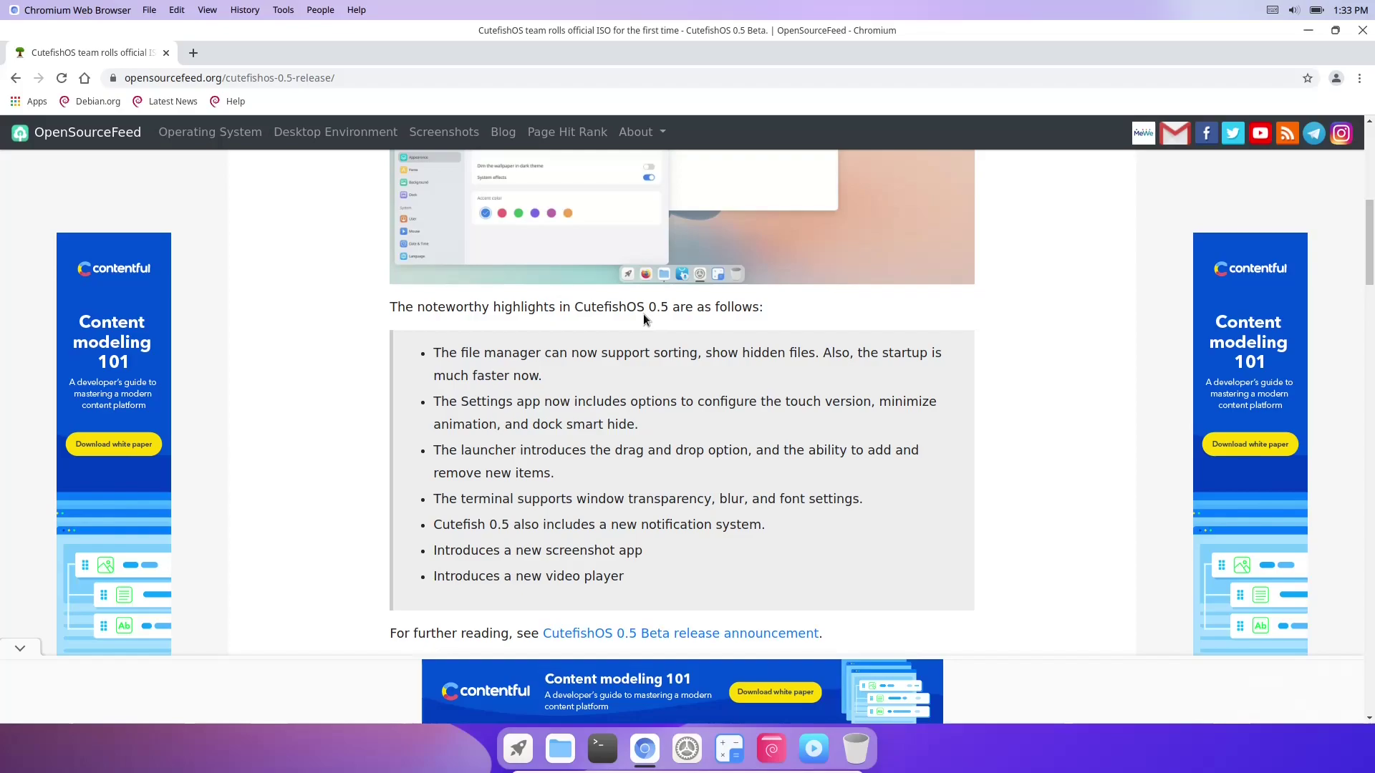
{"action": "left_click", "coordinate": [565, 747]}
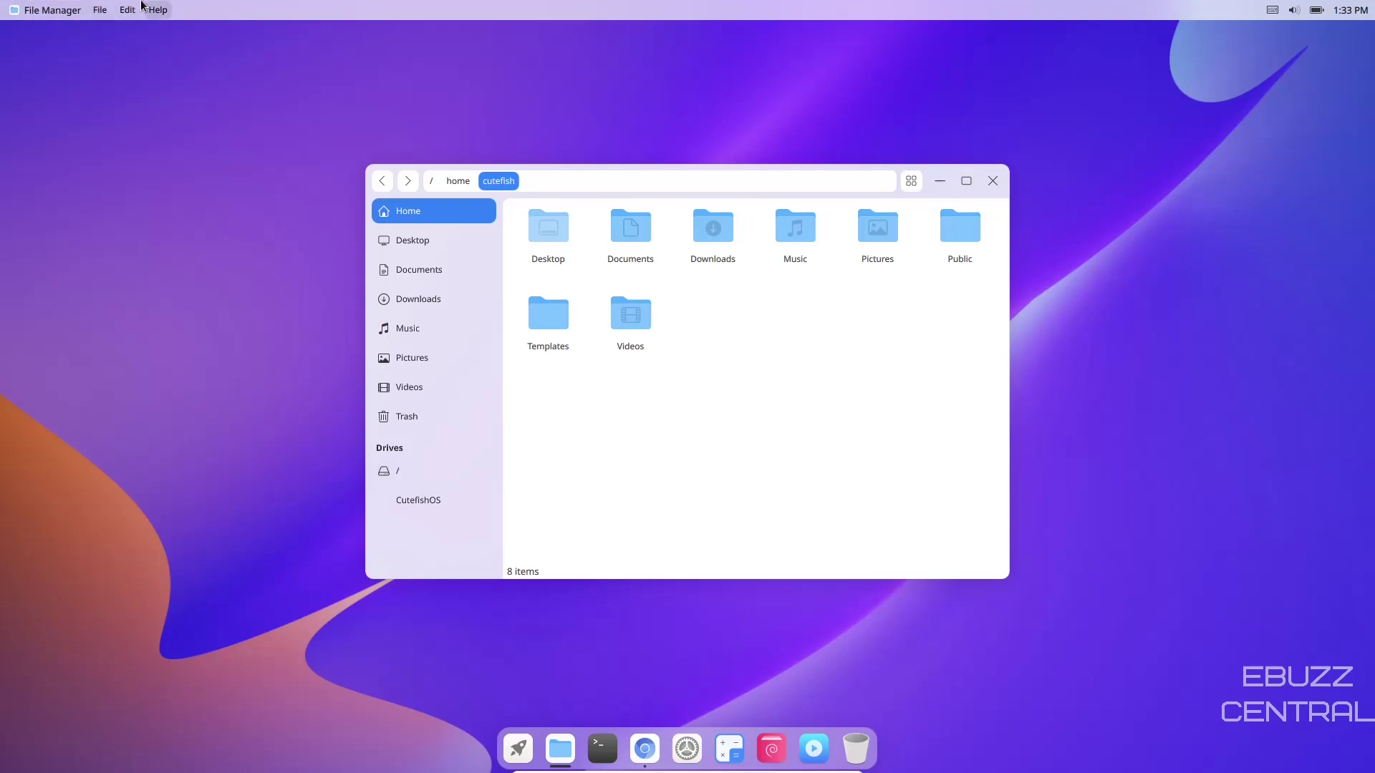
Look through the File Manager's File, Edit and Help menus
{"action": "left_click", "coordinate": [100, 10]}
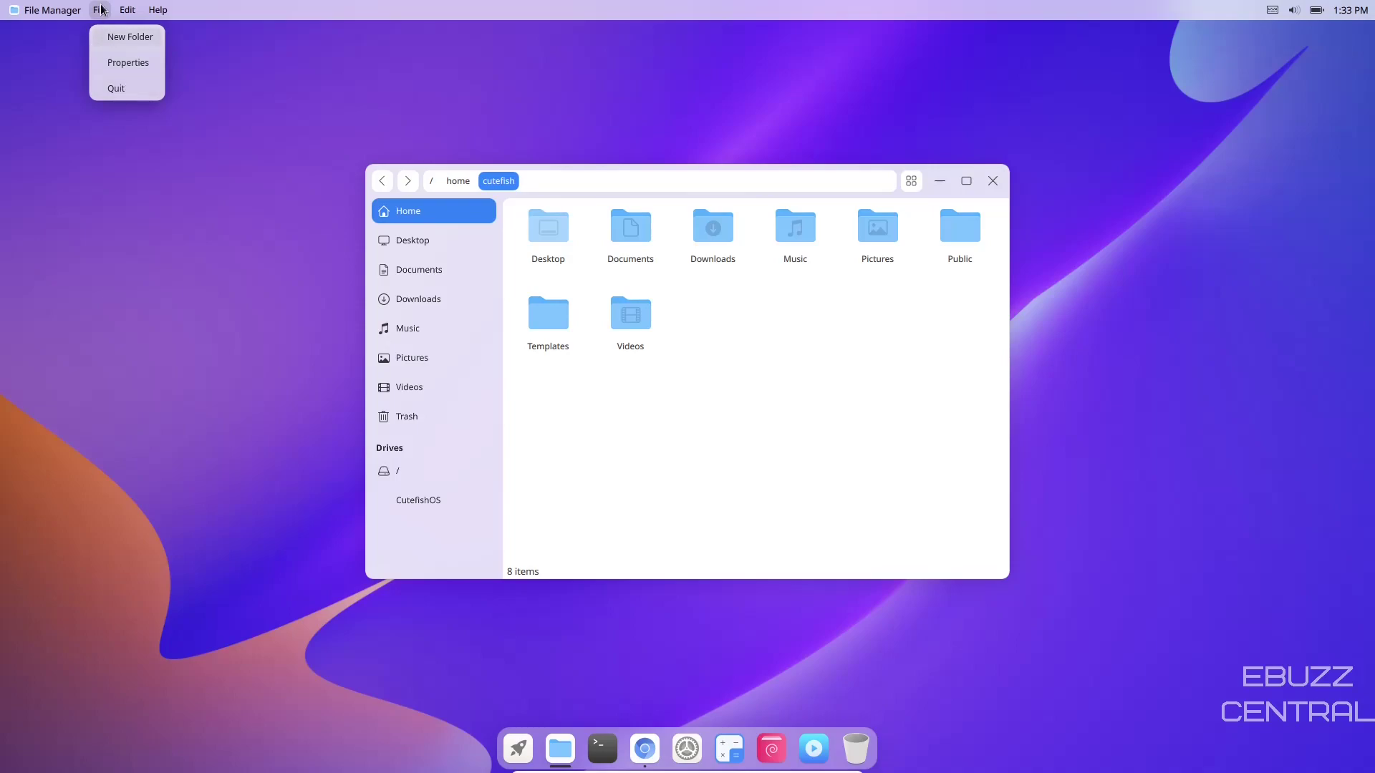
{"action": "left_click", "coordinate": [126, 10]}
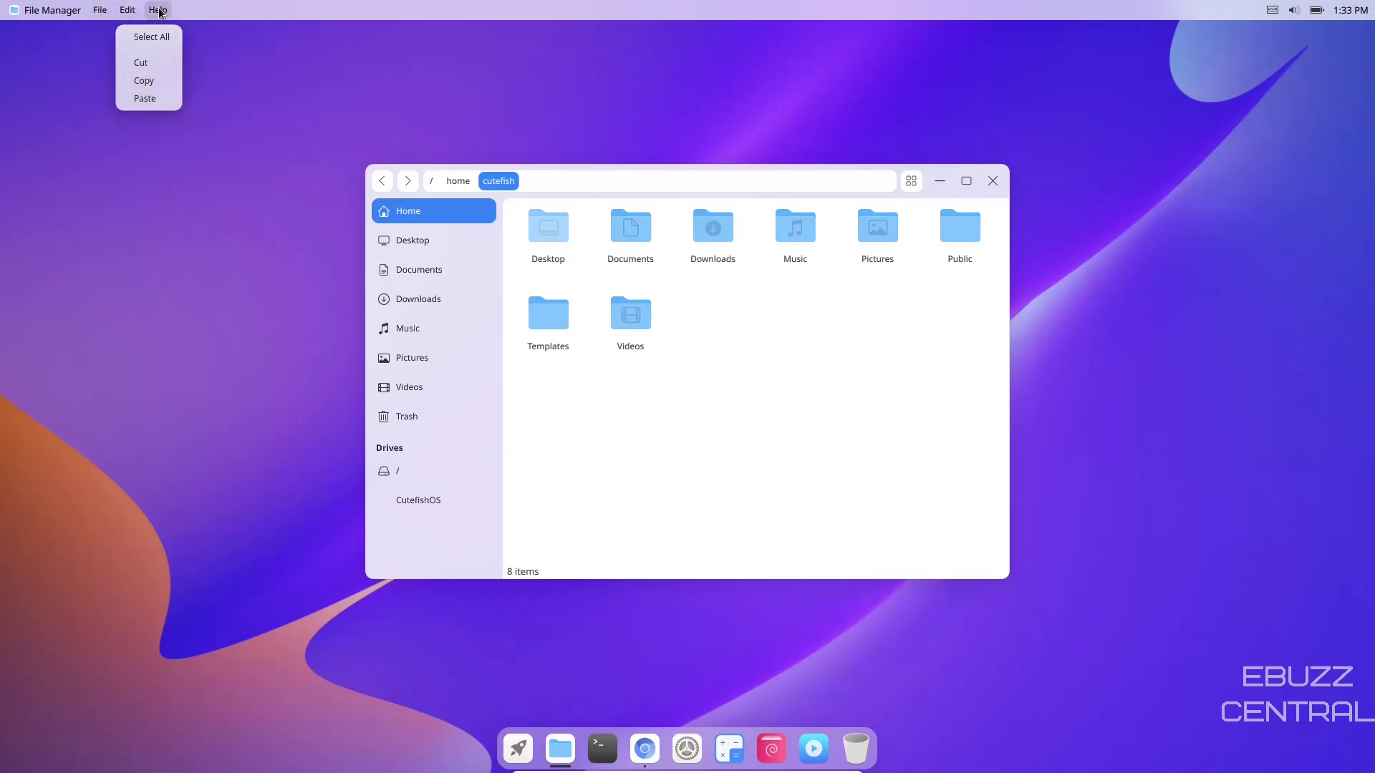
{"action": "left_click", "coordinate": [159, 10]}
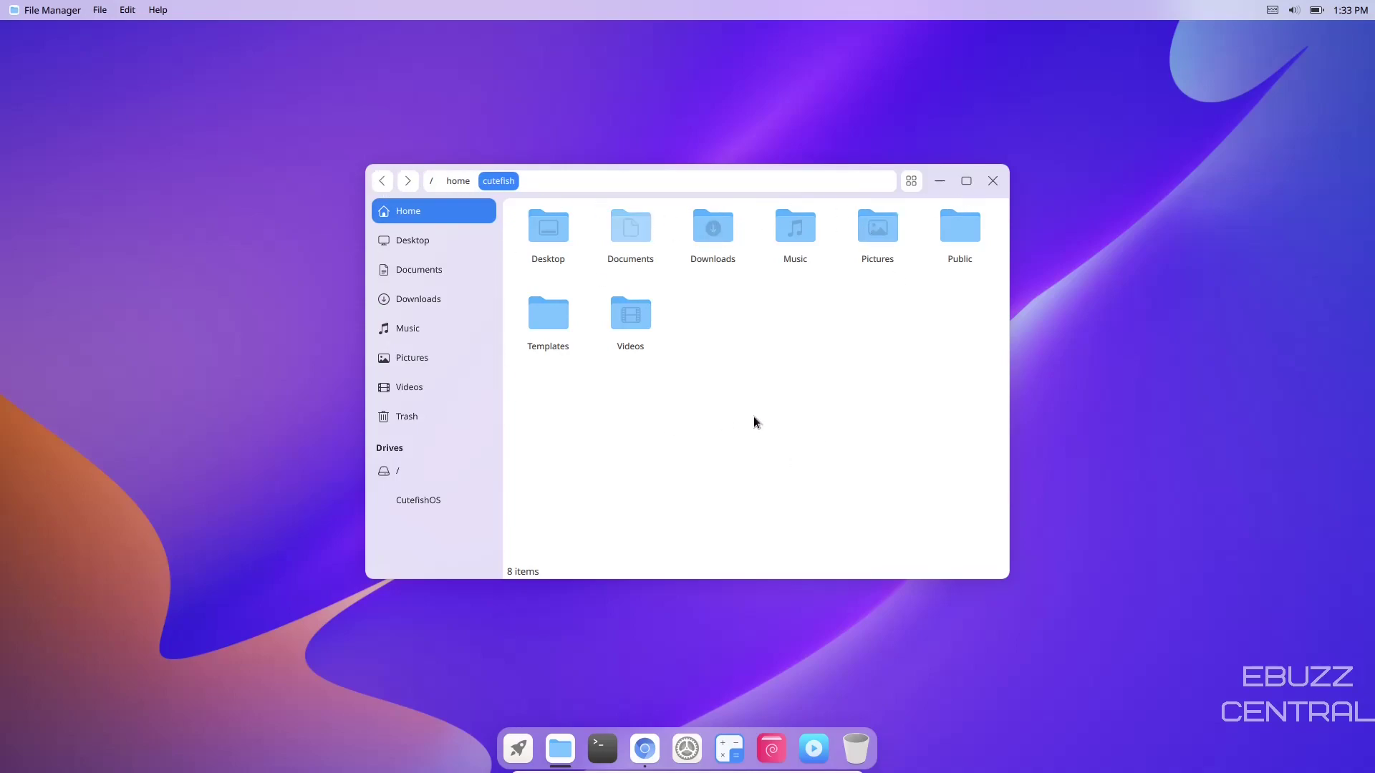
Turn Show hidden files on and back off in the home folder, then close File Manager
{"action": "right_click", "coordinate": [792, 378]}
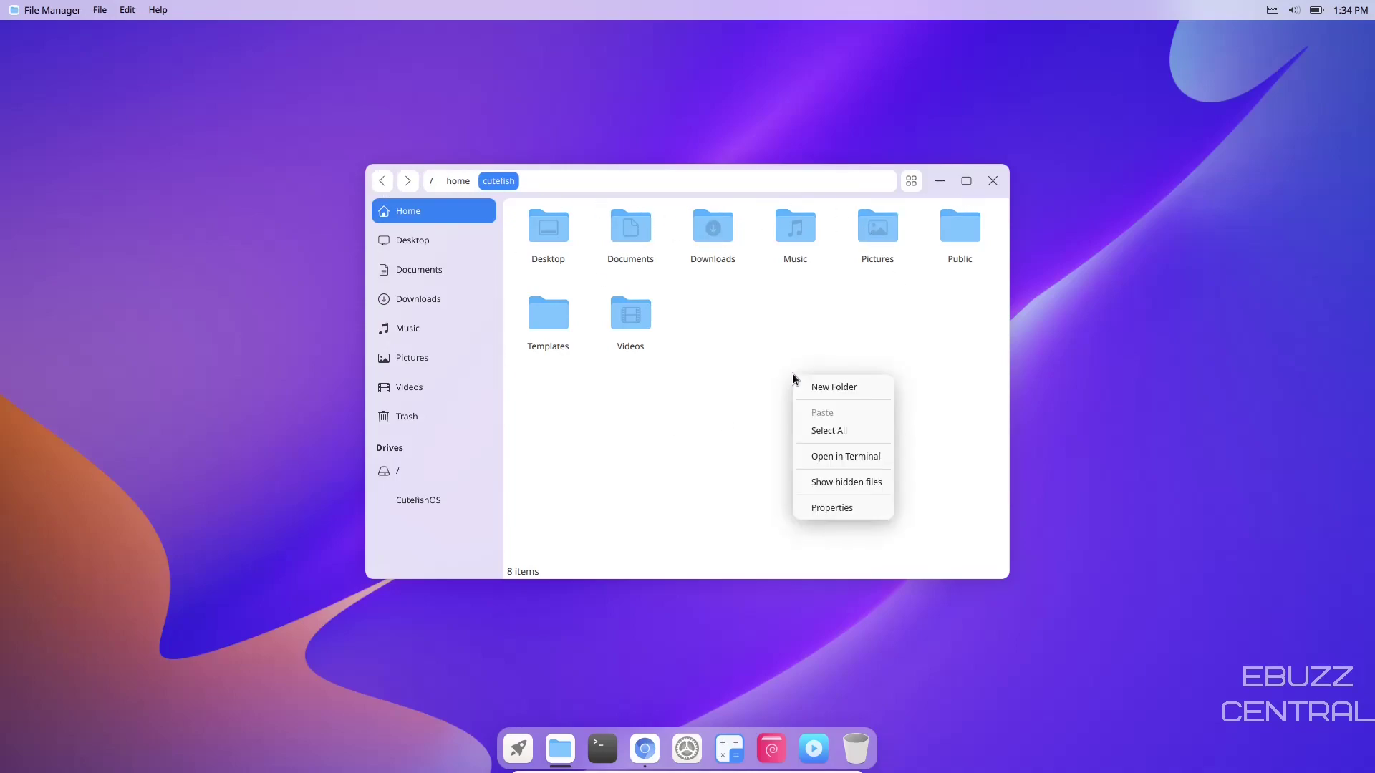
{"action": "left_click", "coordinate": [835, 482]}
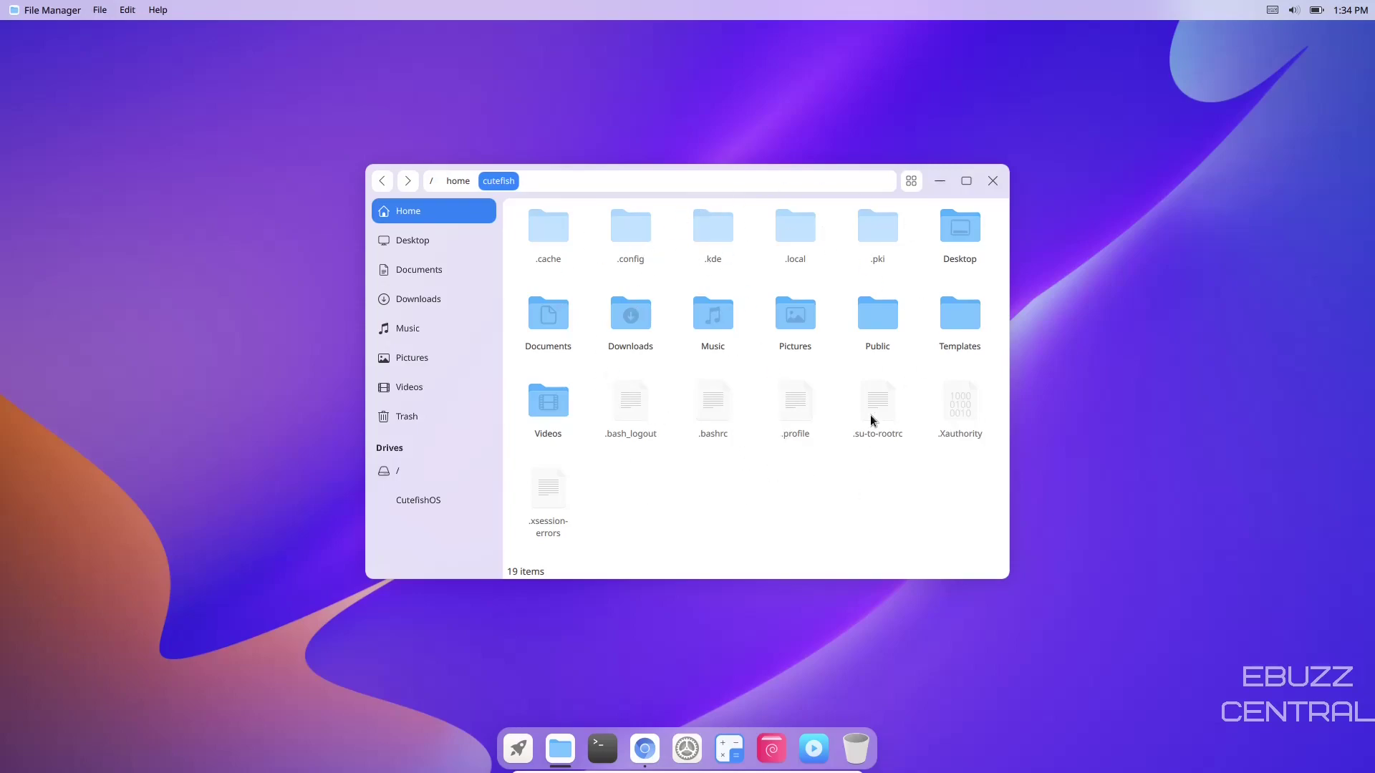
{"action": "right_click", "coordinate": [769, 505]}
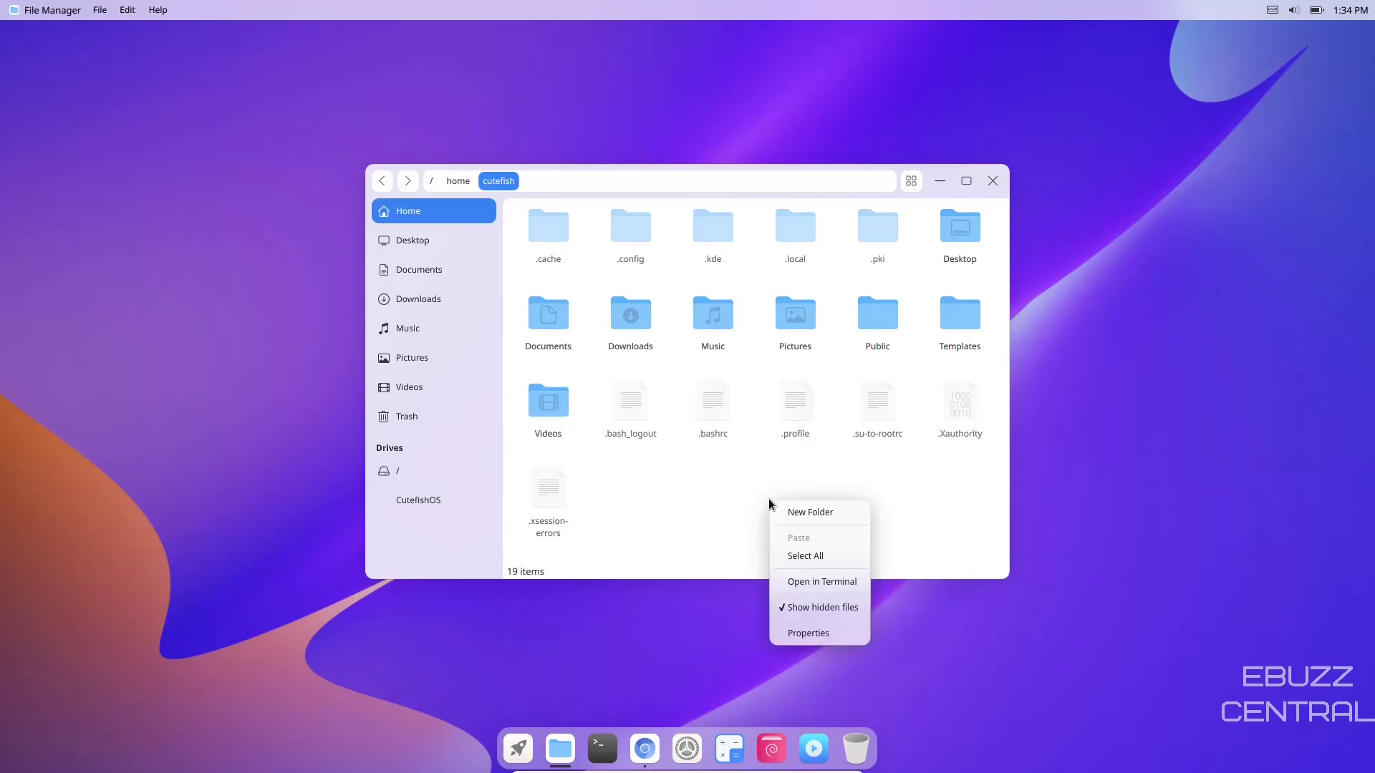
{"action": "left_click", "coordinate": [821, 610]}
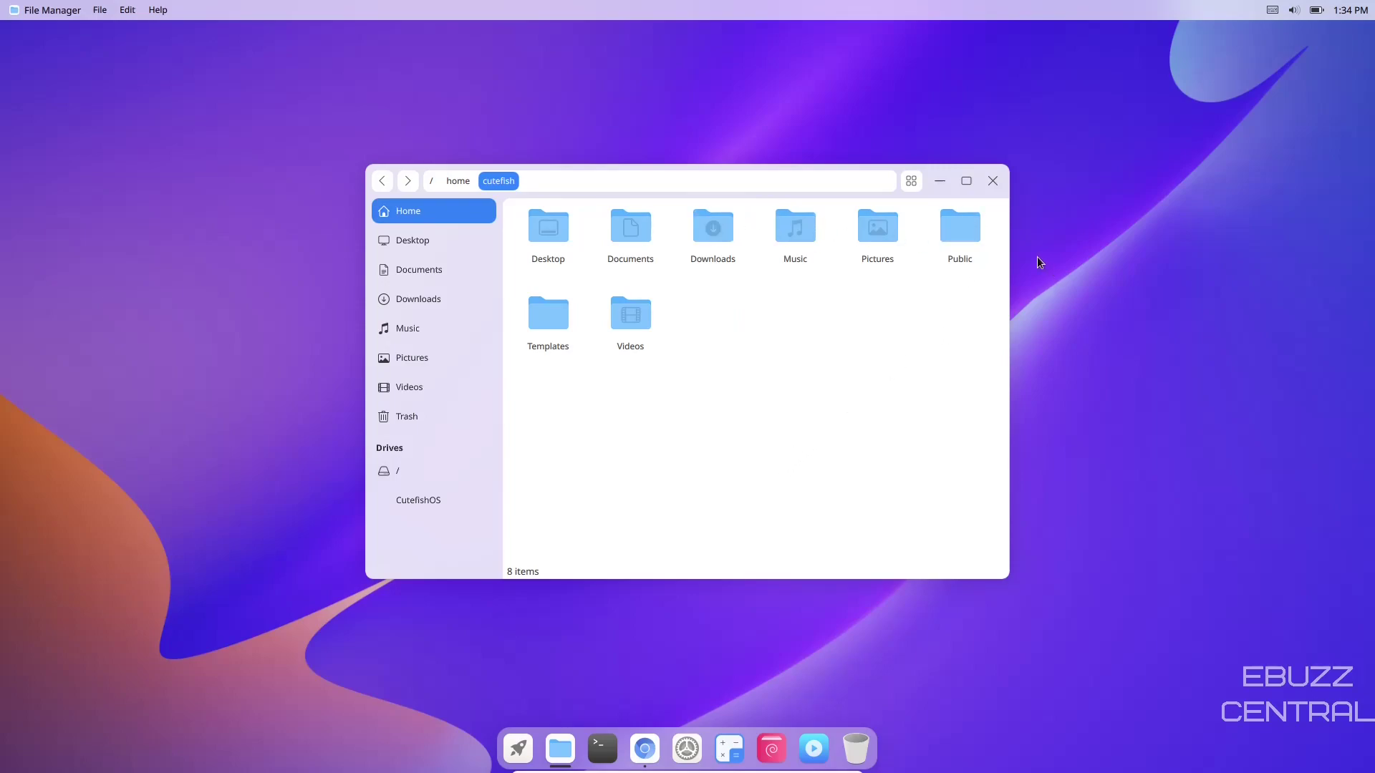
{"action": "left_click", "coordinate": [992, 181]}
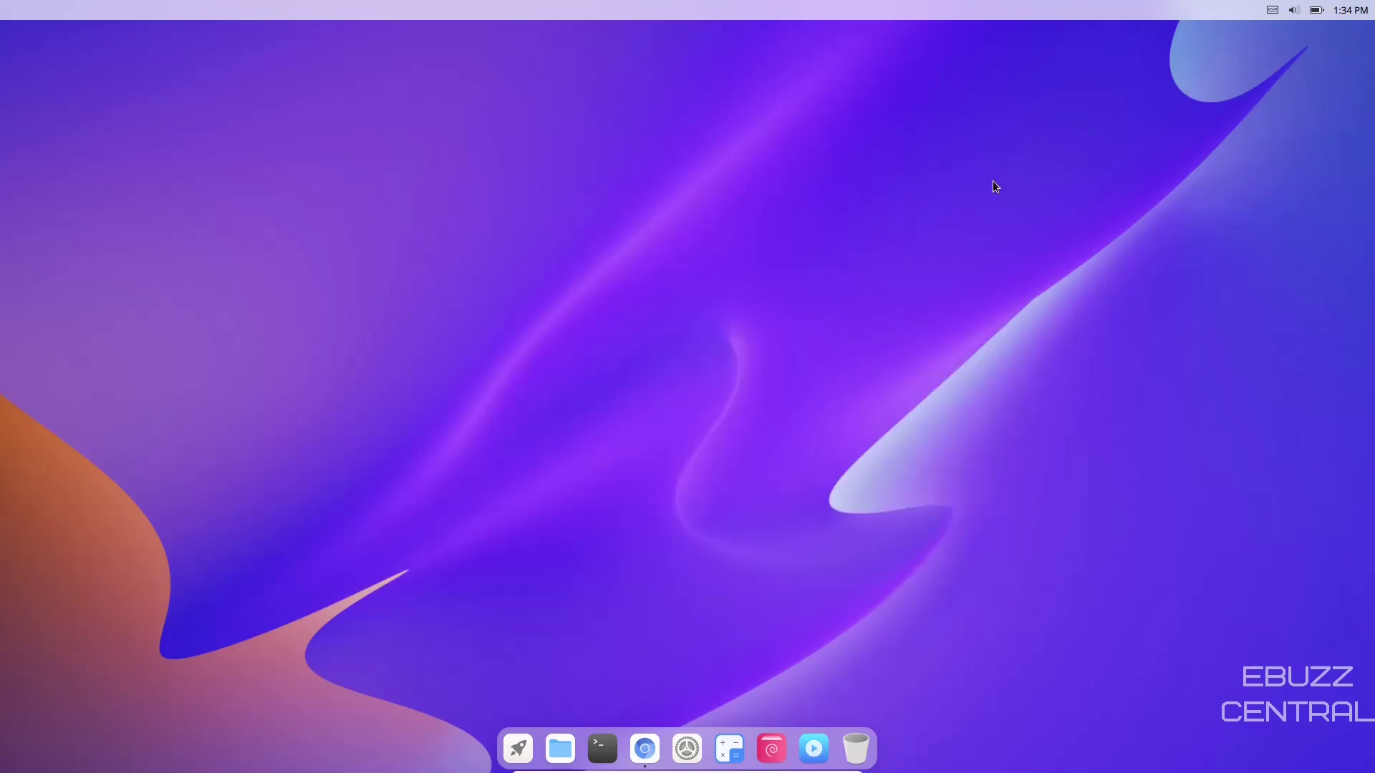
Bring Chromium back with the CutefishOS article
{"action": "left_click", "coordinate": [645, 749]}
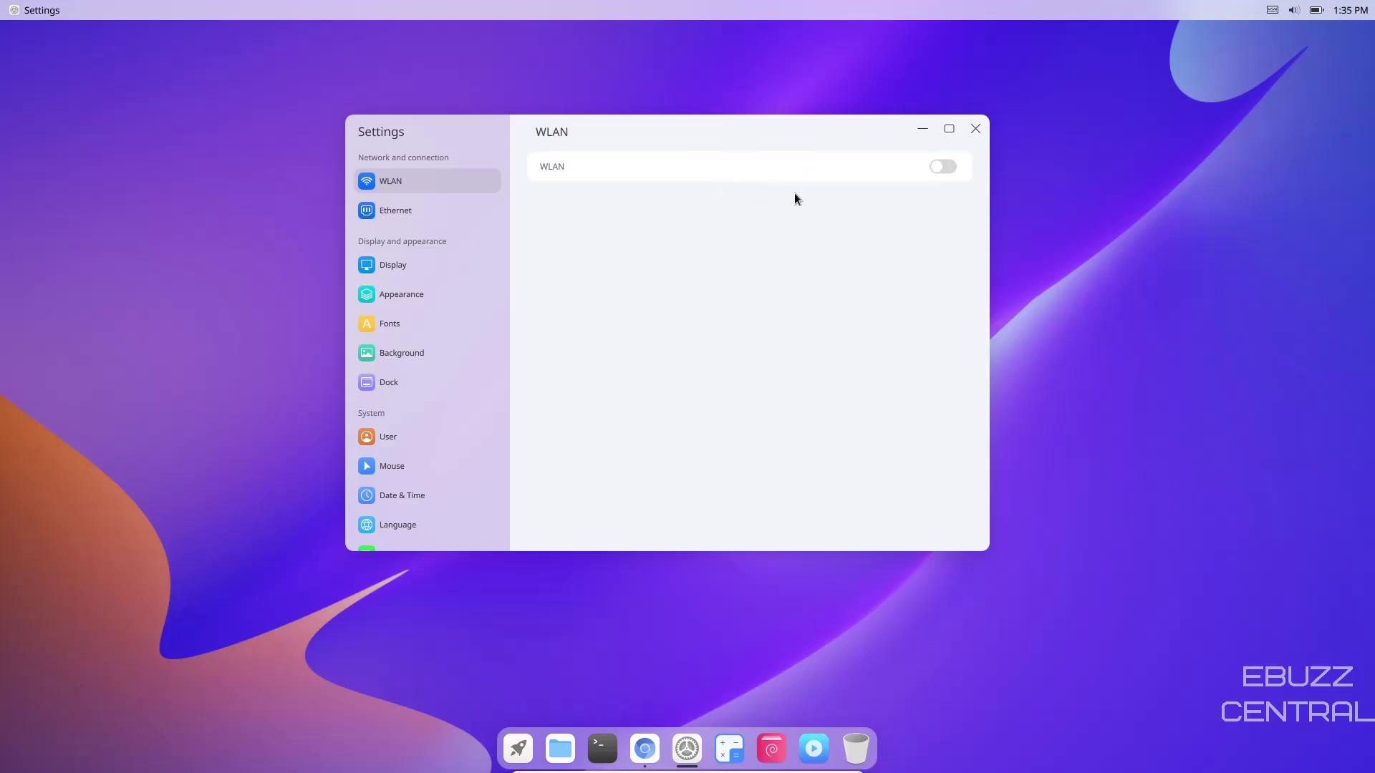
Look at the Ethernet and Display pages, ending on the Appearance page
{"action": "left_click", "coordinate": [387, 209]}
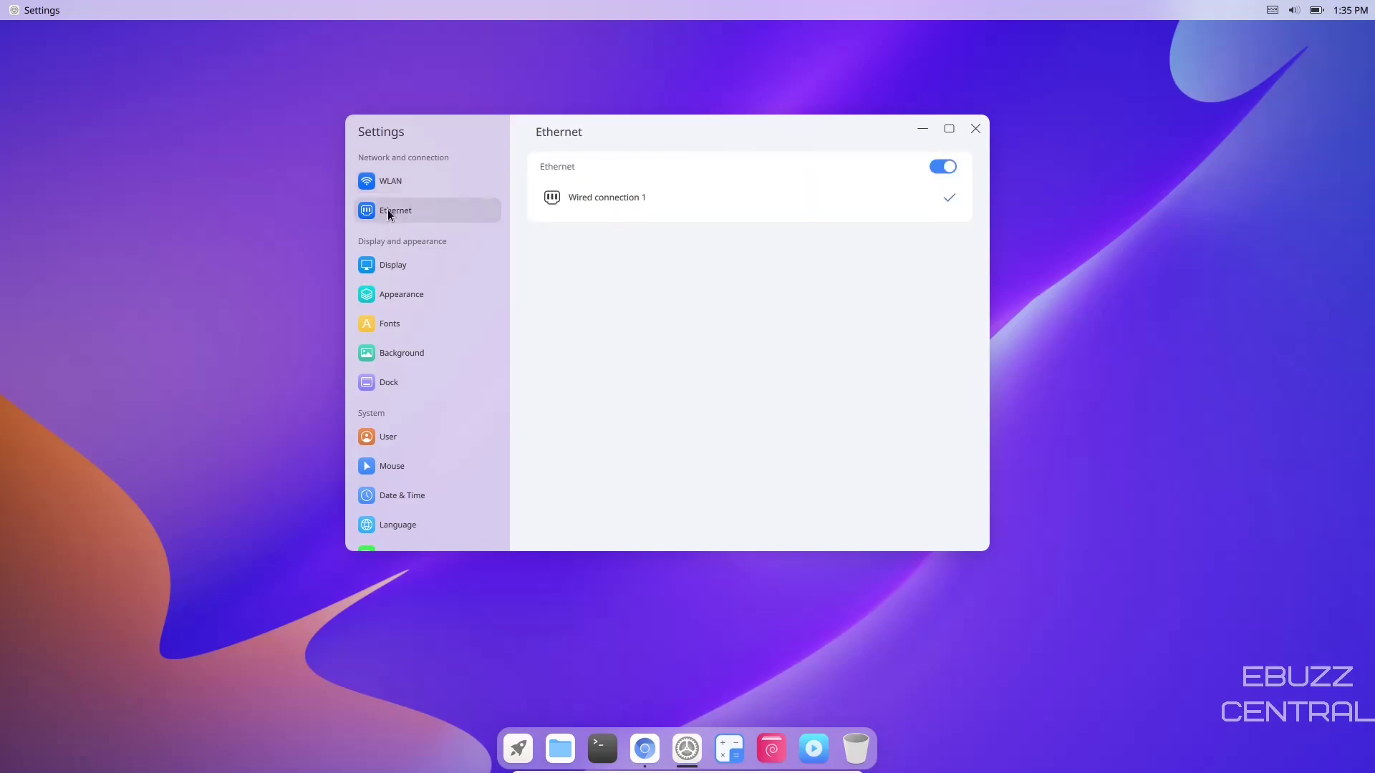
{"action": "left_click", "coordinate": [386, 268]}
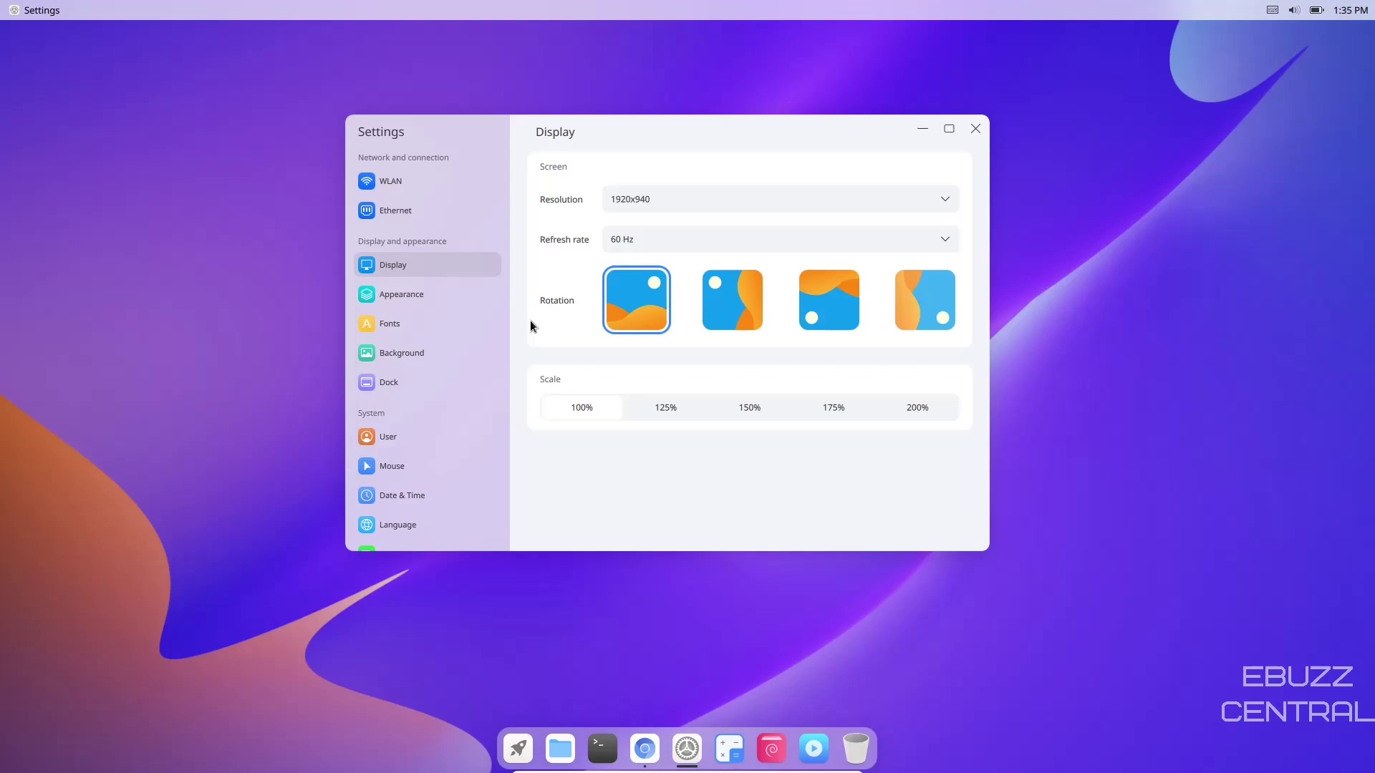
{"action": "left_click", "coordinate": [405, 299]}
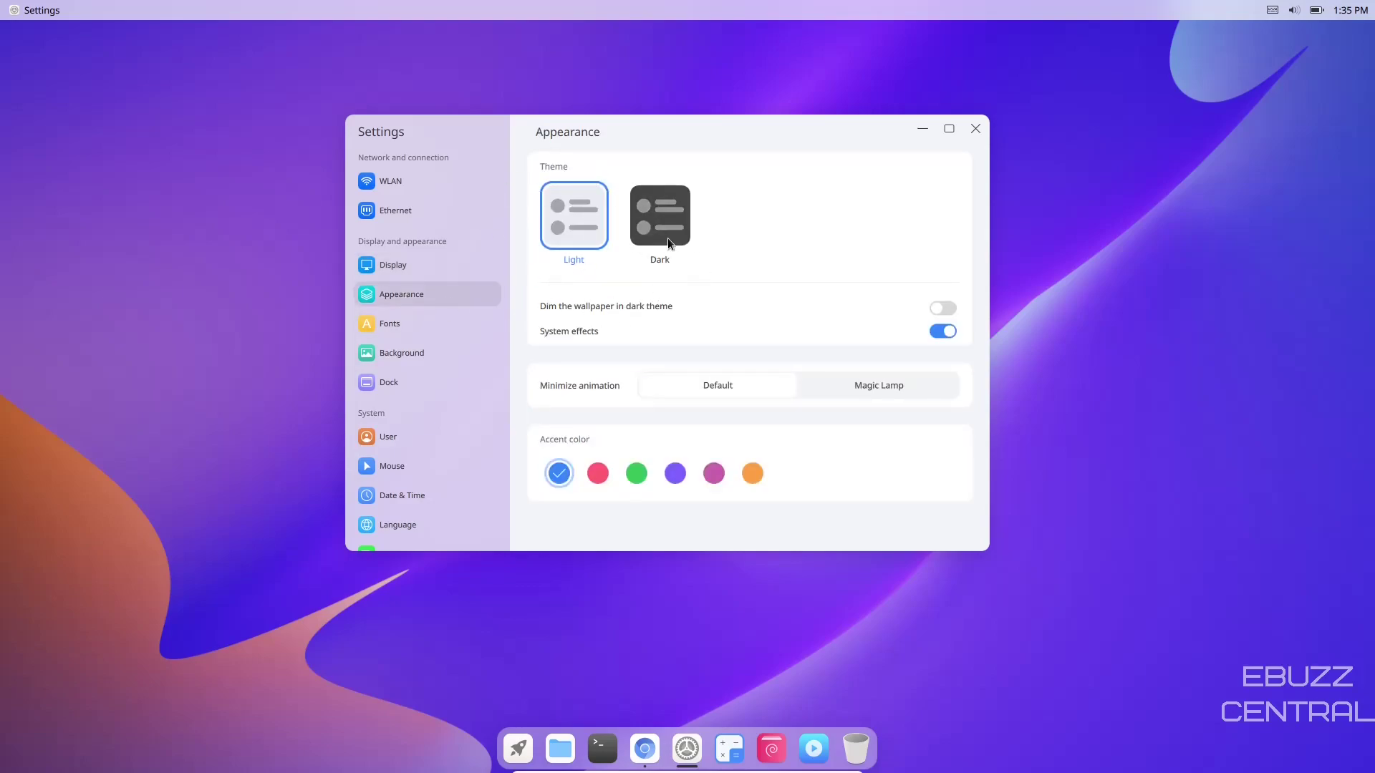
Apply the Dark theme, disable wallpaper dimming, and toggle System effects off then back on
{"action": "left_click", "coordinate": [663, 213]}
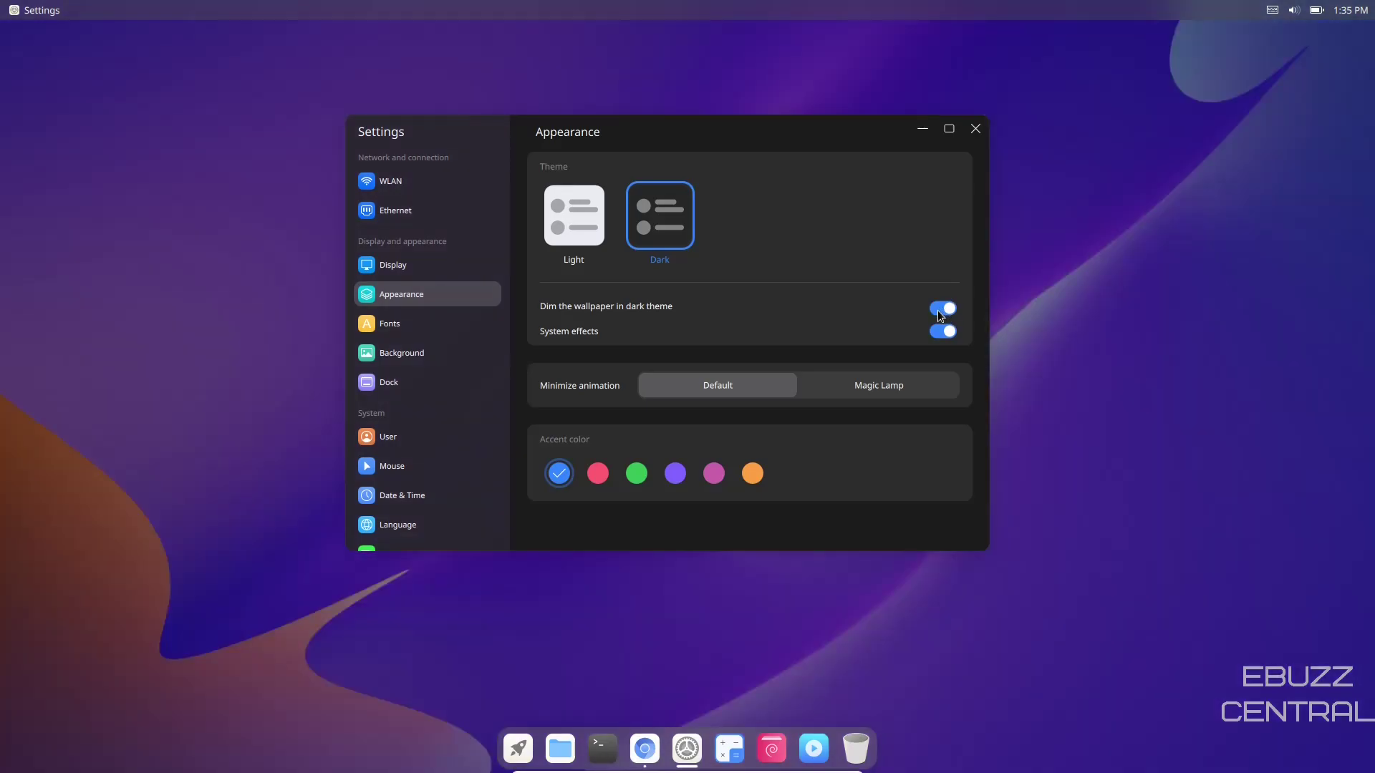
{"action": "left_click", "coordinate": [937, 308]}
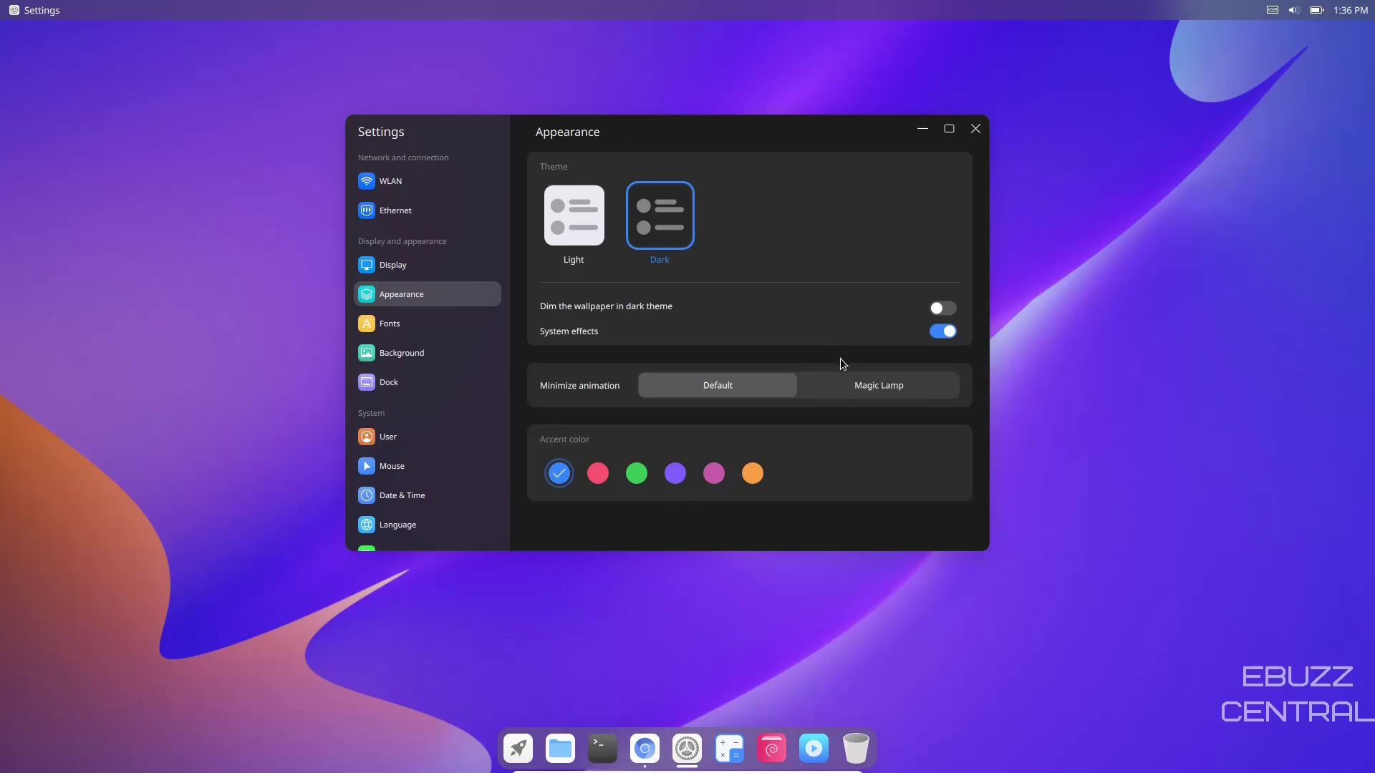
{"action": "left_click", "coordinate": [942, 331]}
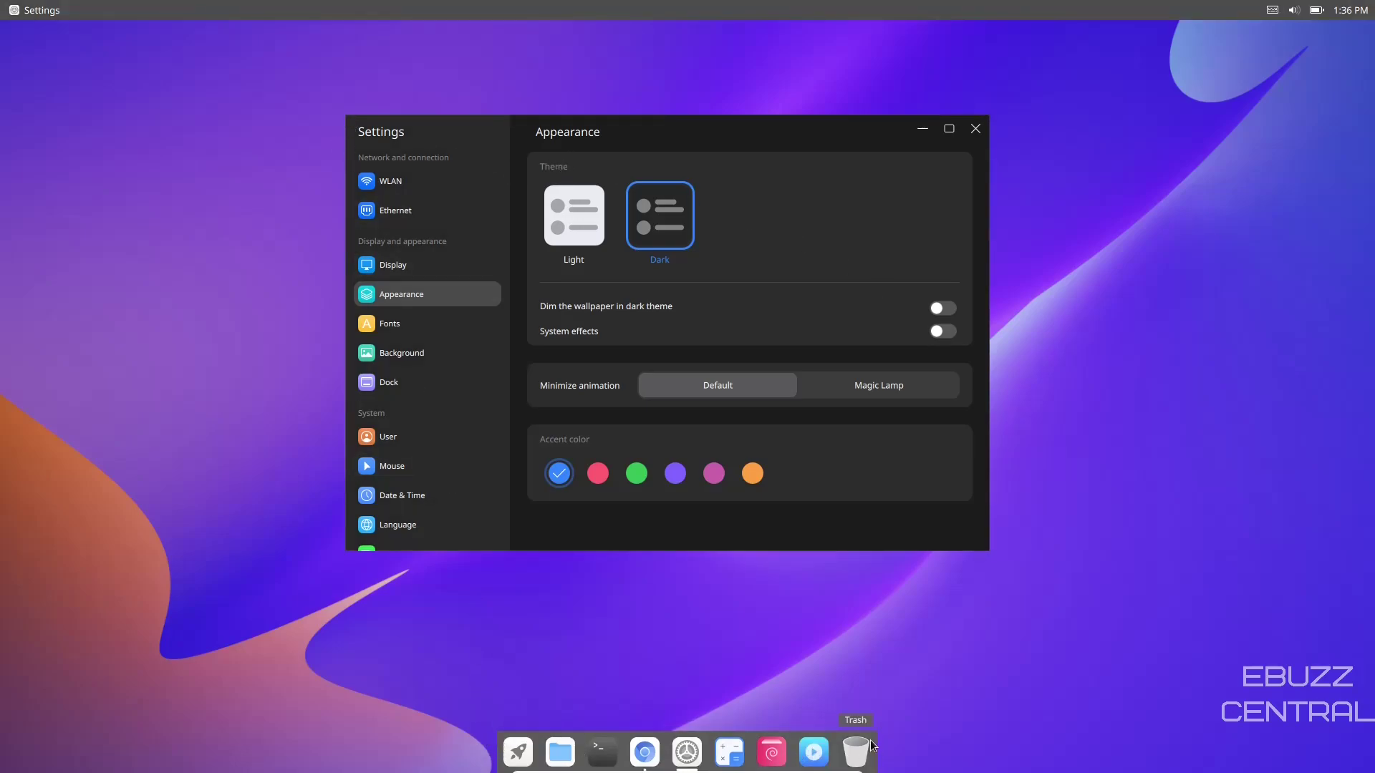
{"action": "left_click", "coordinate": [944, 331]}
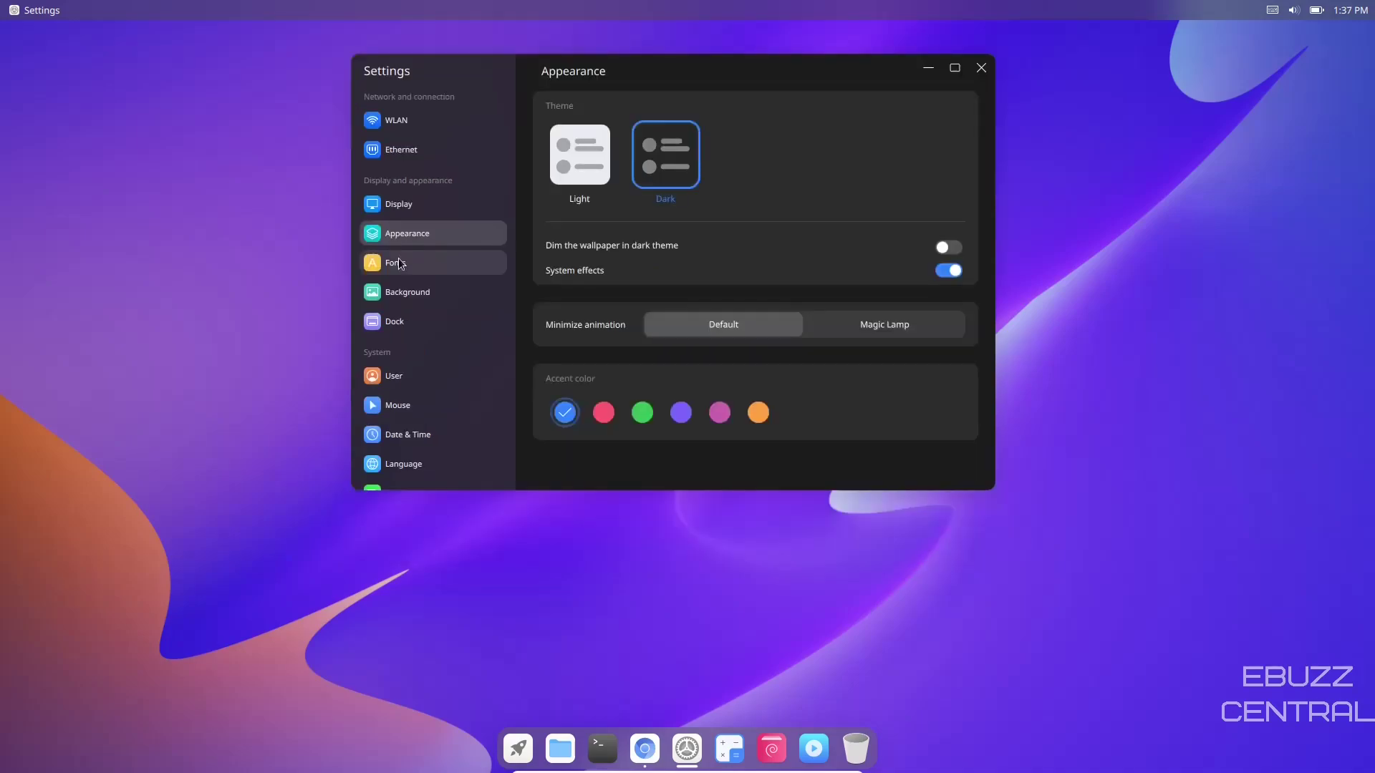
Glance at the Fonts and Background pages, then go to the Dock settings
{"action": "left_click", "coordinate": [392, 263]}
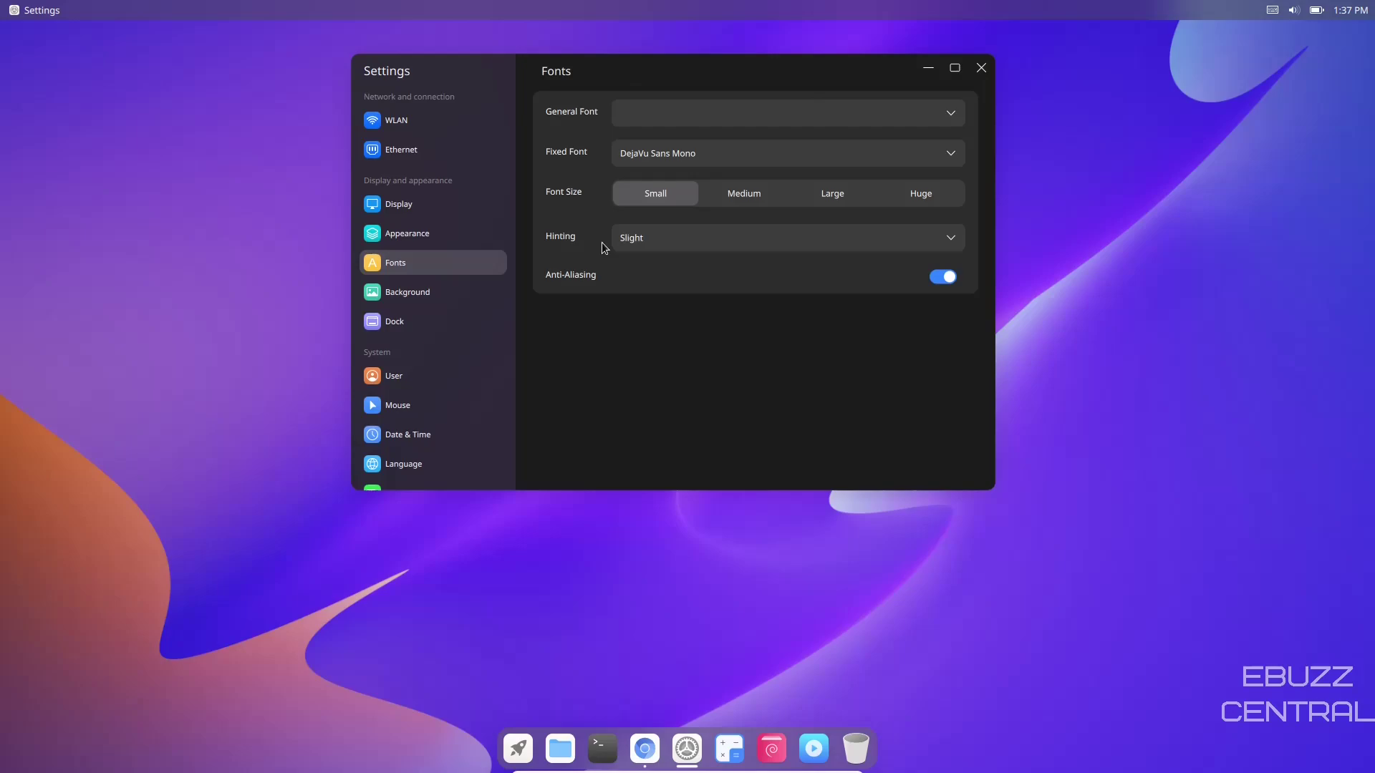
{"action": "left_click", "coordinate": [416, 300]}
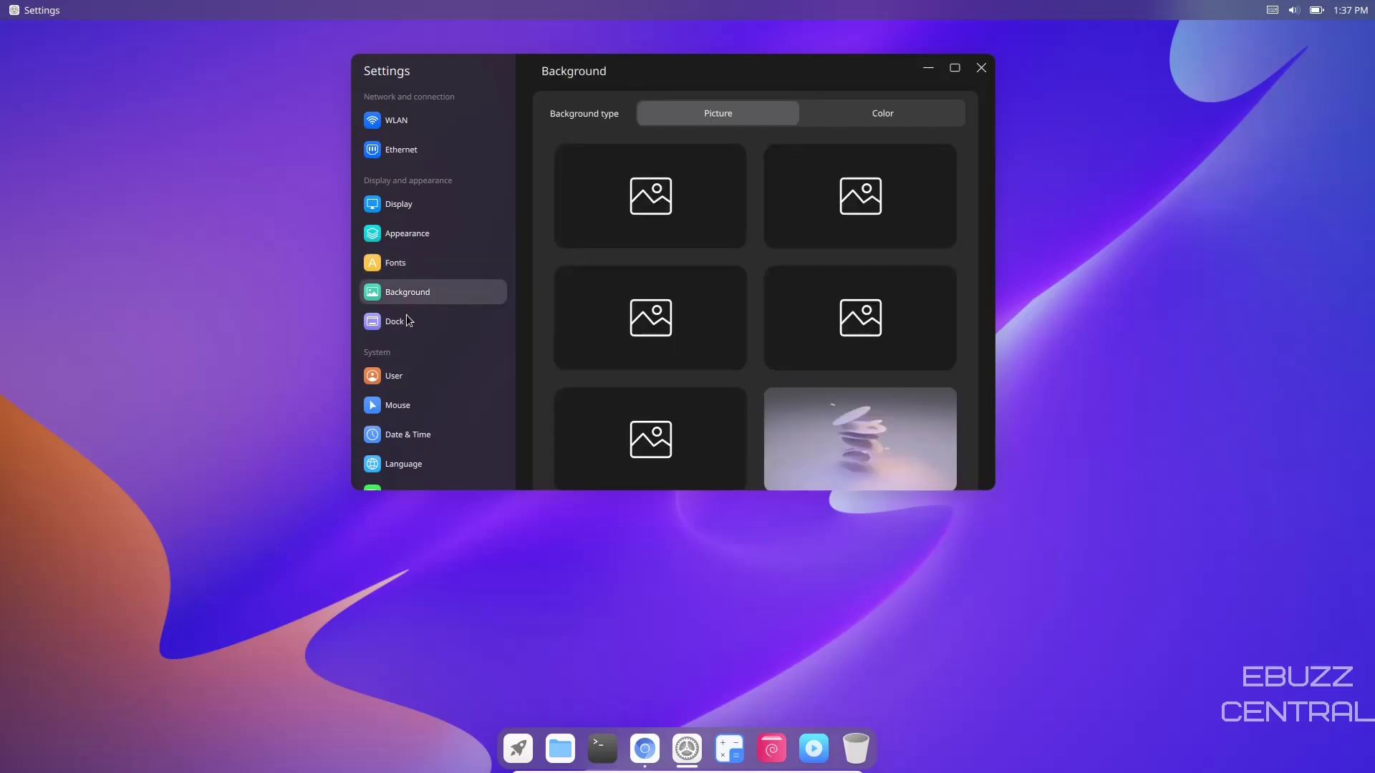
{"action": "left_click", "coordinate": [403, 323]}
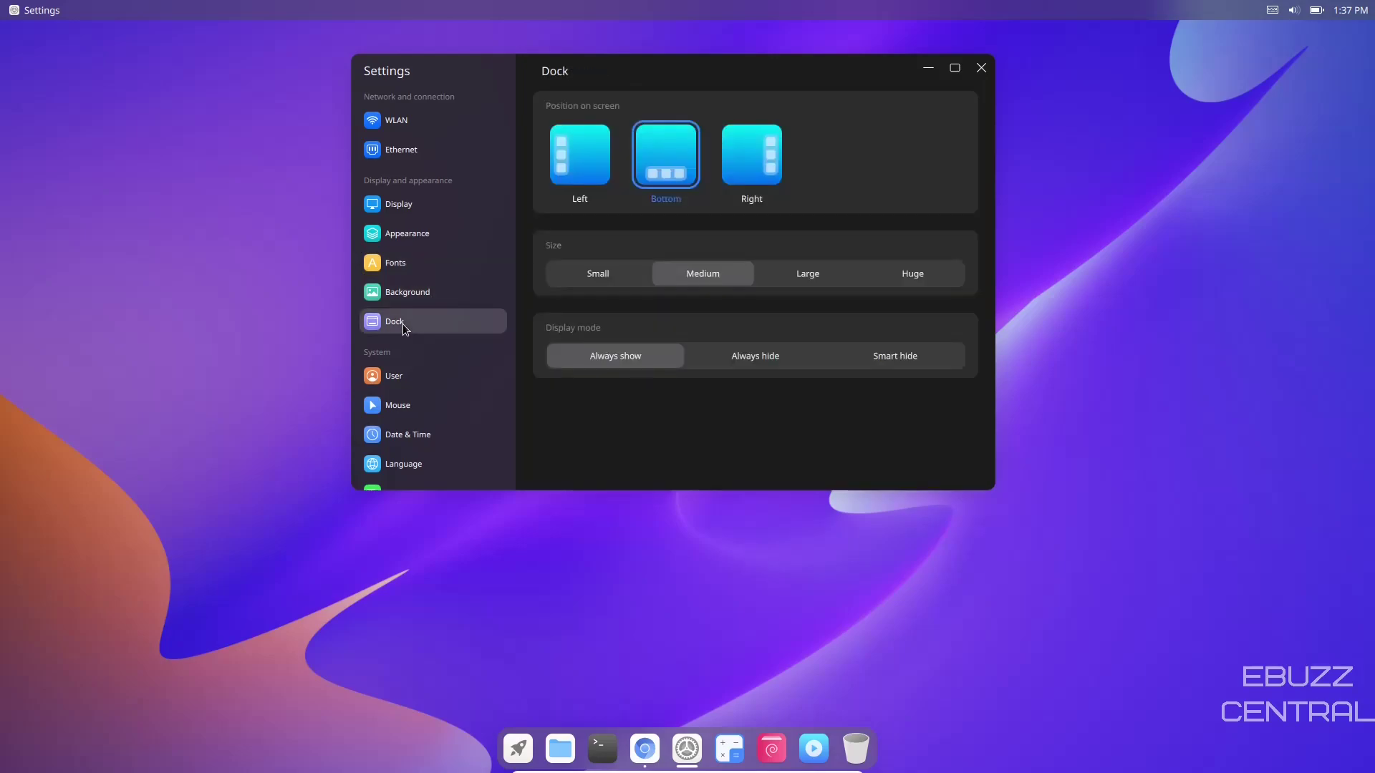
Place the dock on the Right at Medium size, after trying Left, Small and Large
{"action": "left_click", "coordinate": [565, 152]}
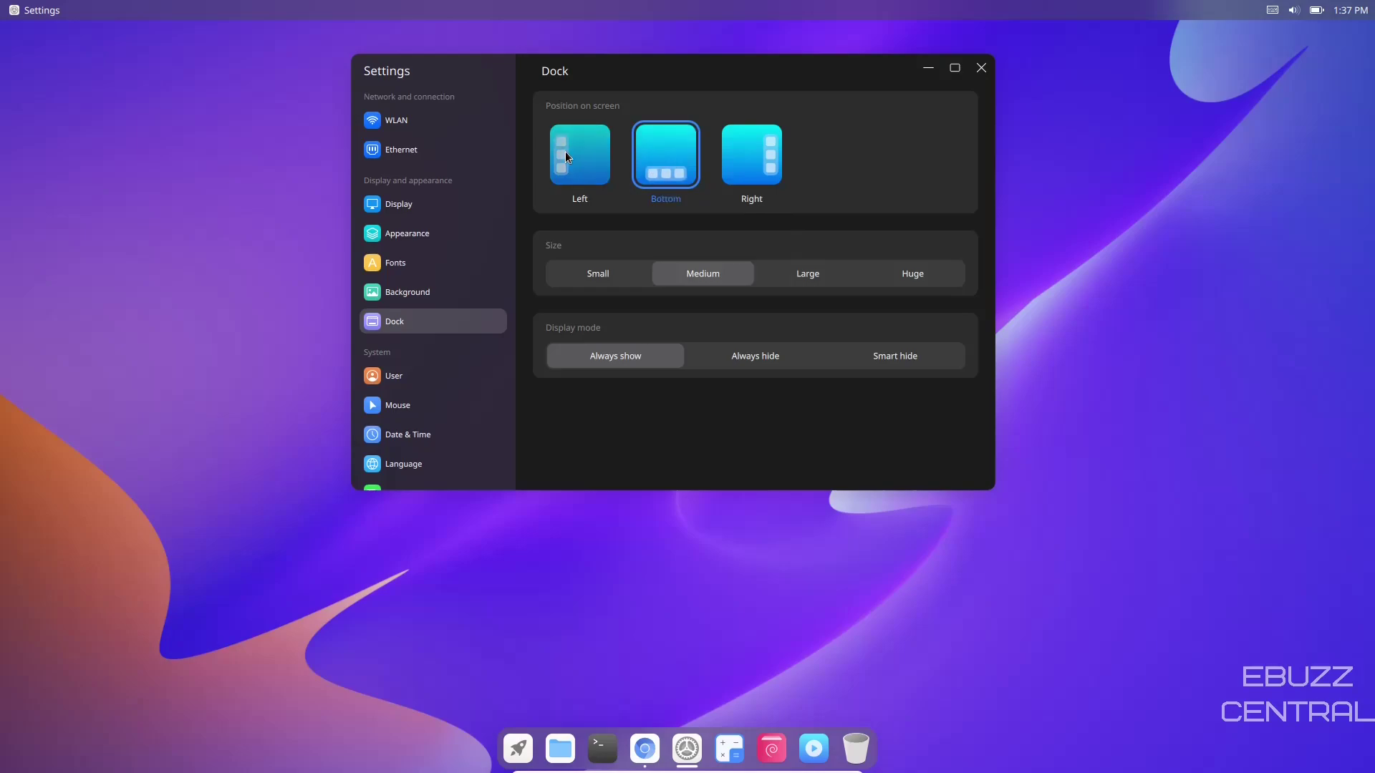
{"action": "left_click", "coordinate": [766, 152]}
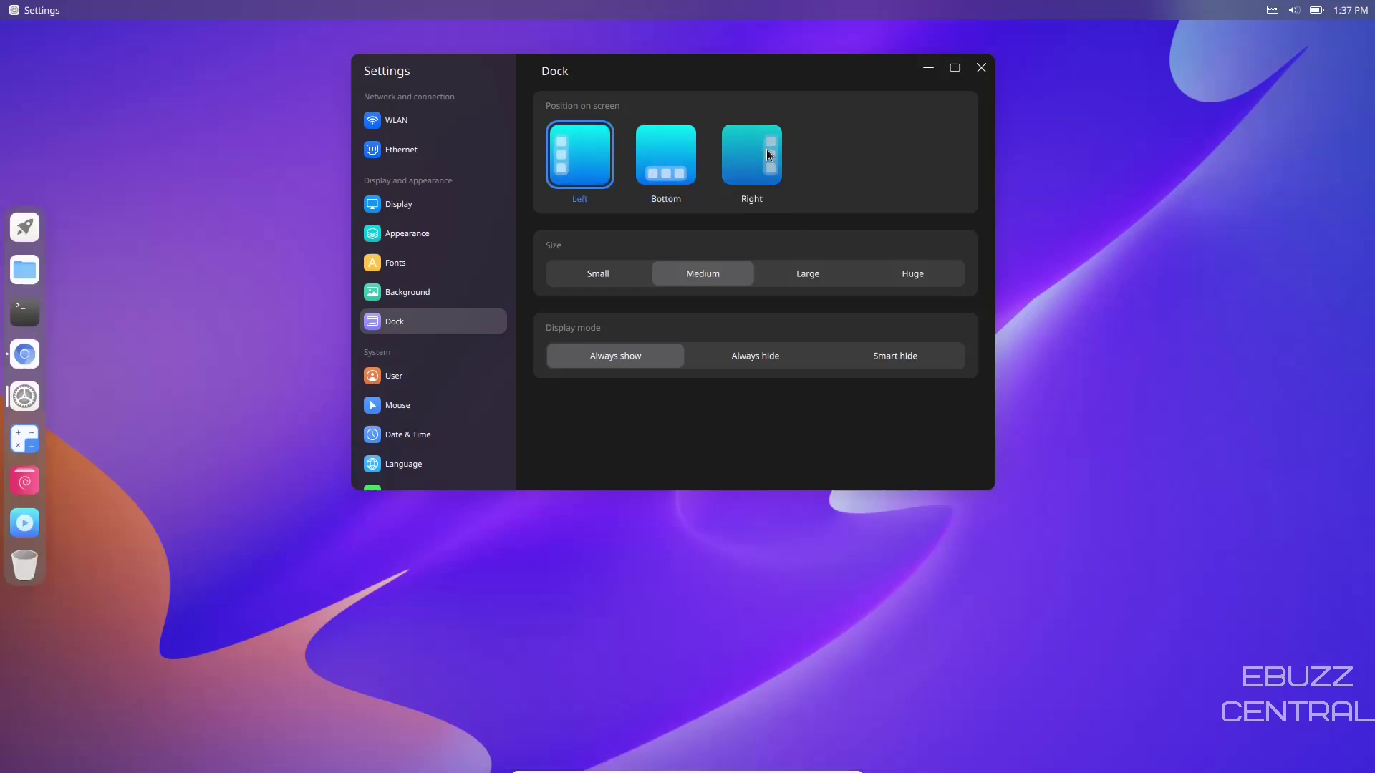
{"action": "left_click", "coordinate": [588, 274]}
{"action": "left_click", "coordinate": [818, 276]}
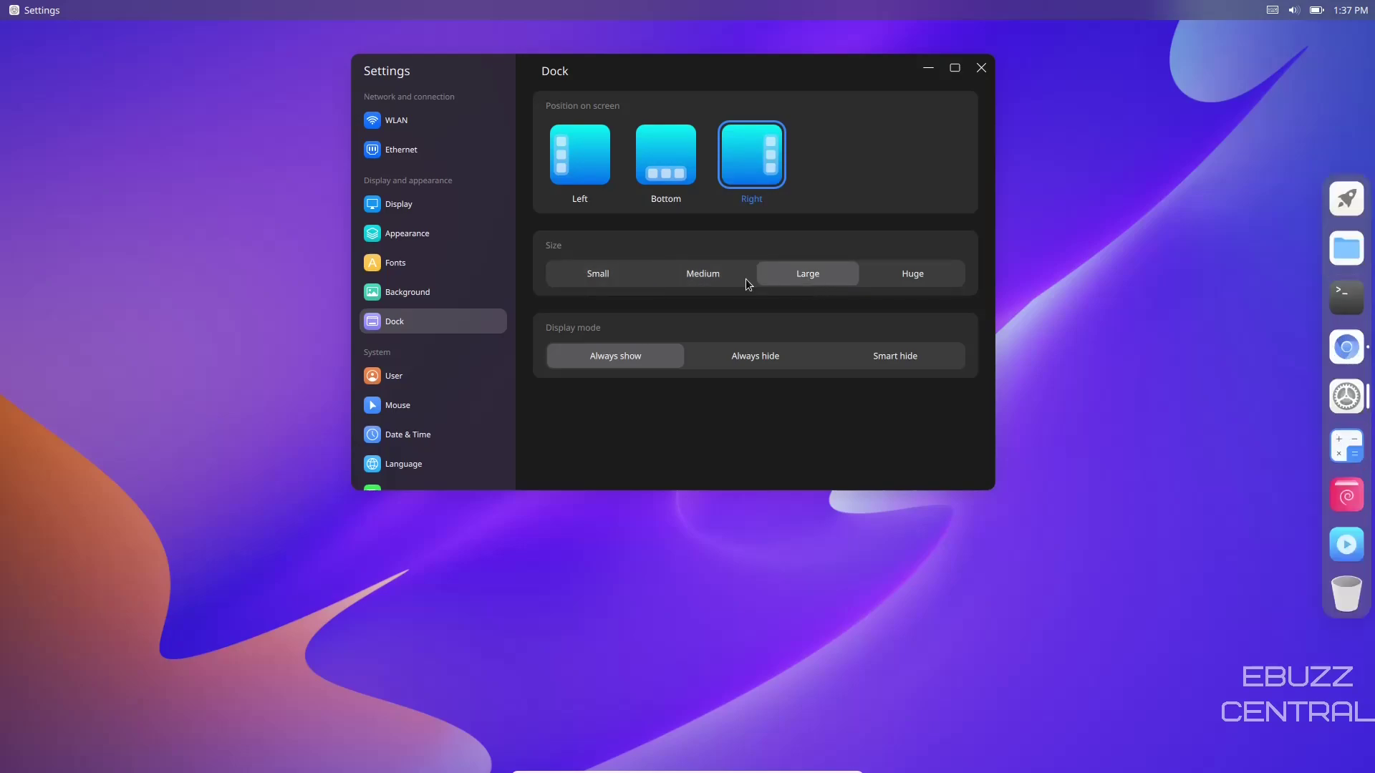
{"action": "left_click", "coordinate": [714, 284]}
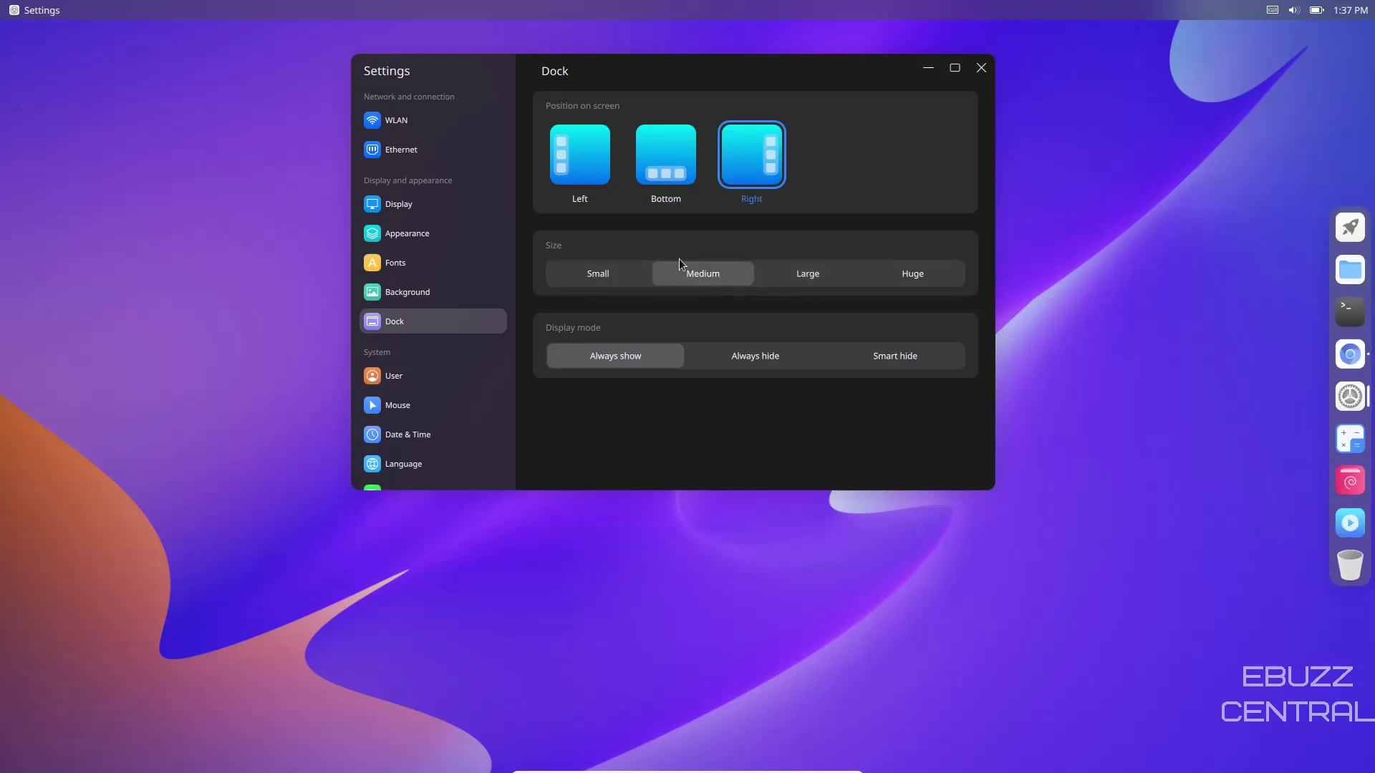
Return the dock to the Bottom in Smart hide mode, then minimize Settings
{"action": "left_click", "coordinate": [664, 162]}
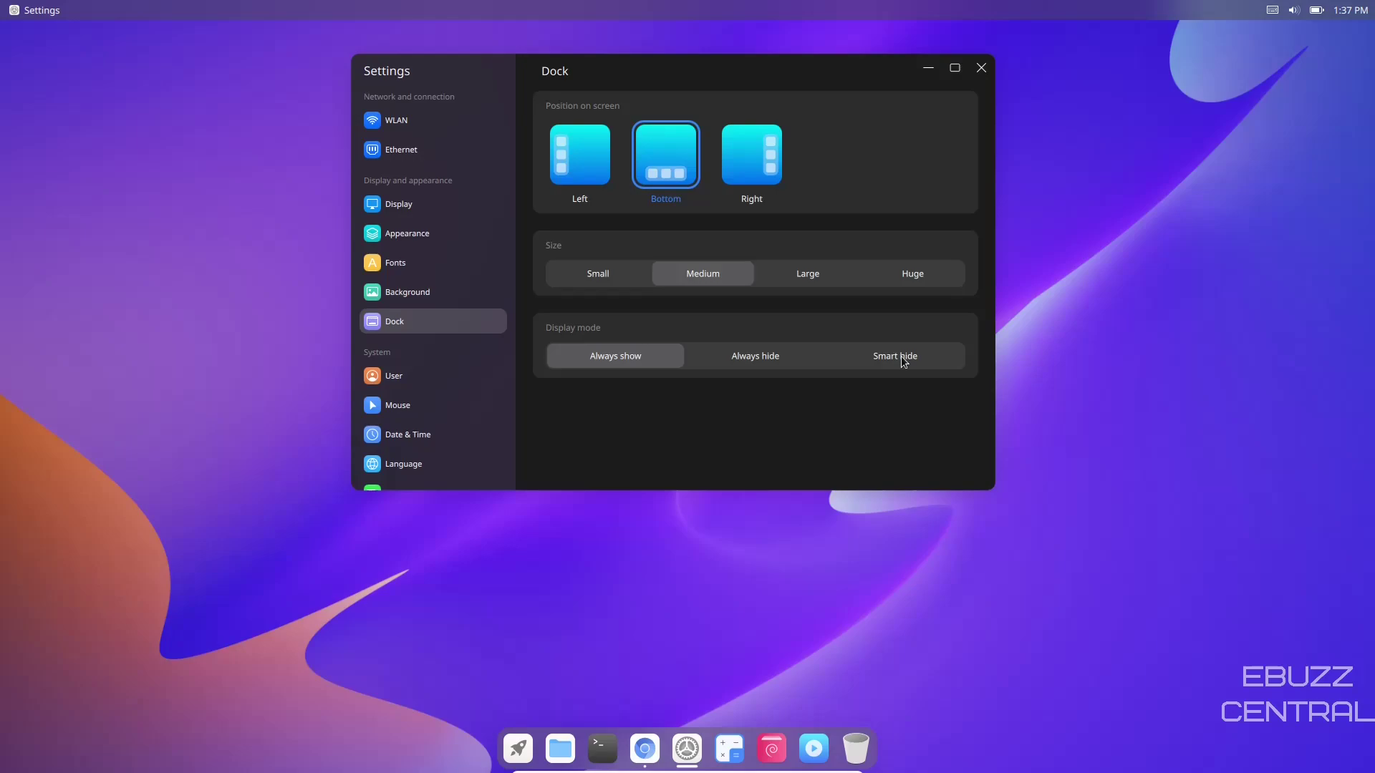
{"action": "scroll", "coordinate": [500, 397], "scroll_direction": "down", "scroll_amount": 2}
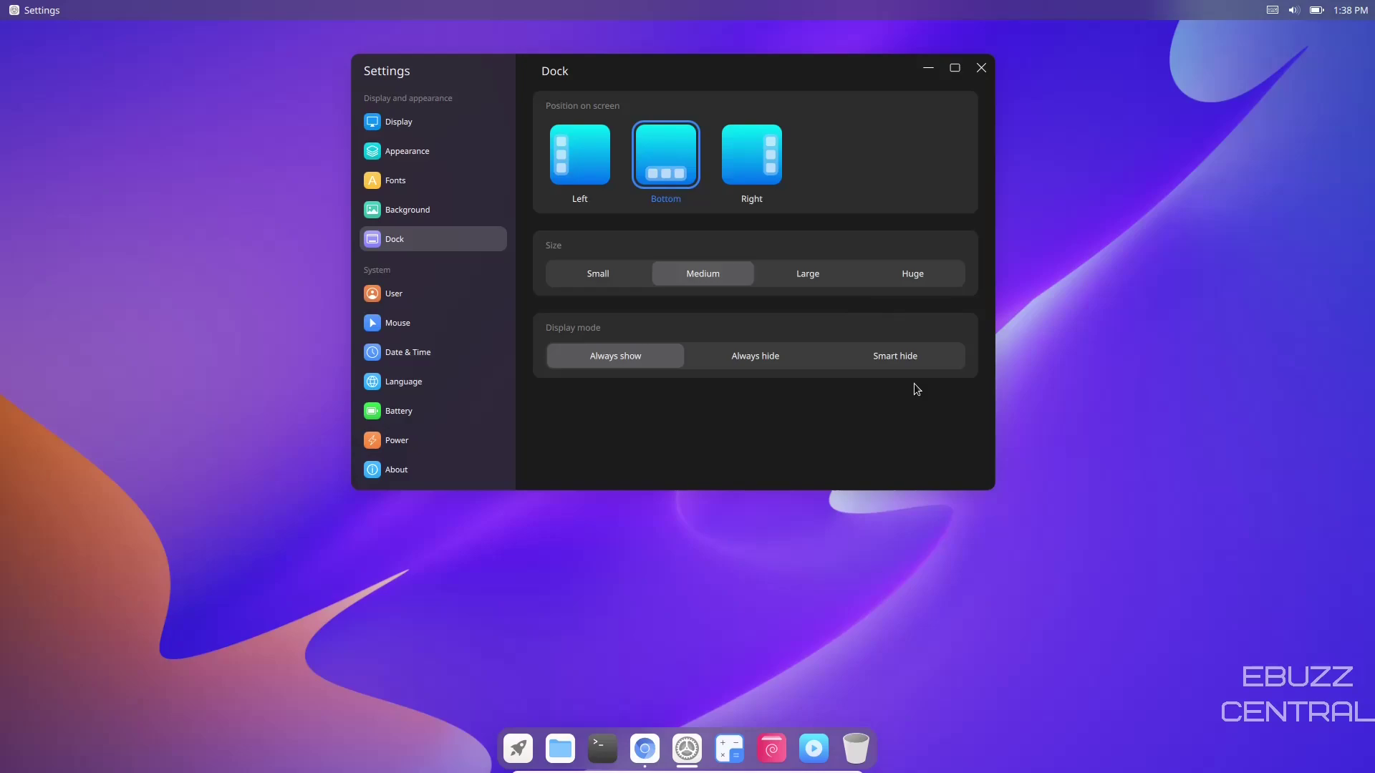
{"action": "left_click", "coordinate": [894, 358]}
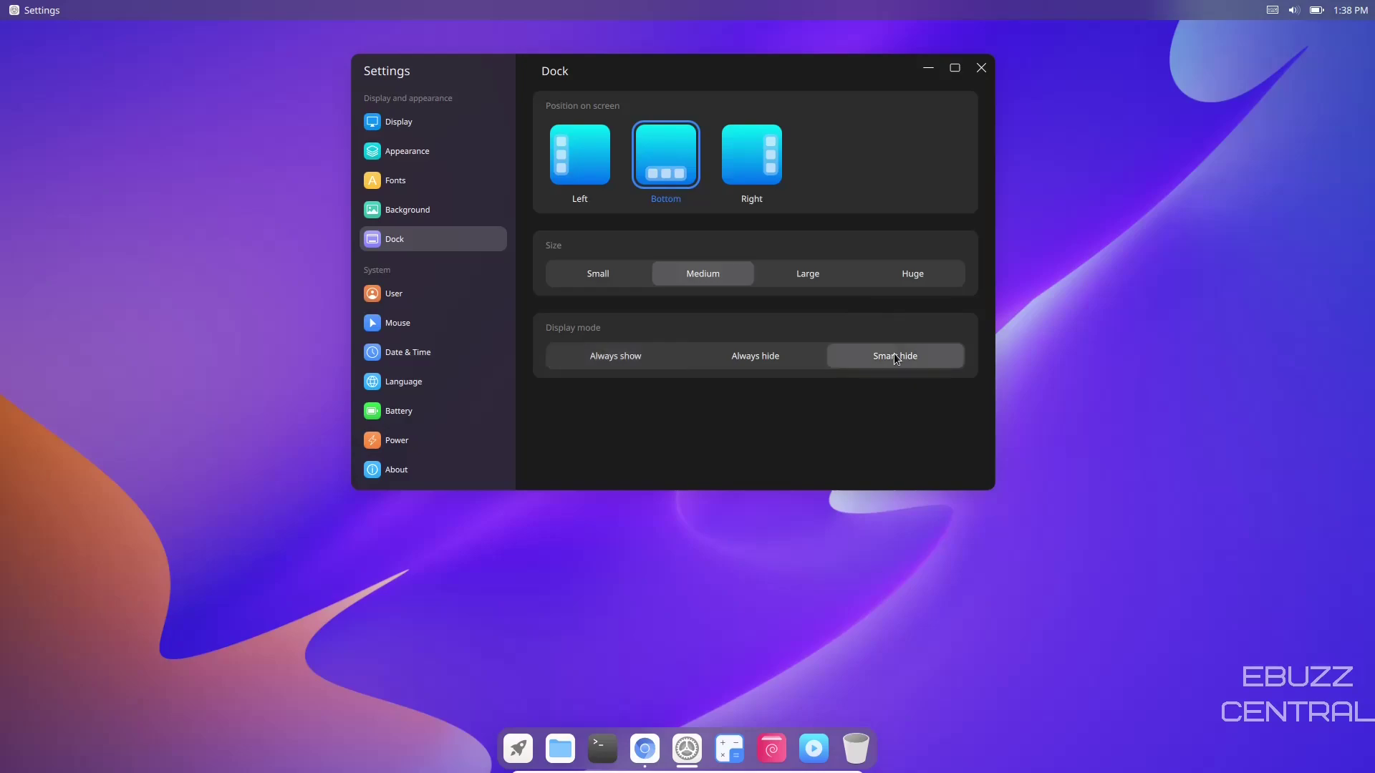
{"action": "left_click", "coordinate": [928, 68]}
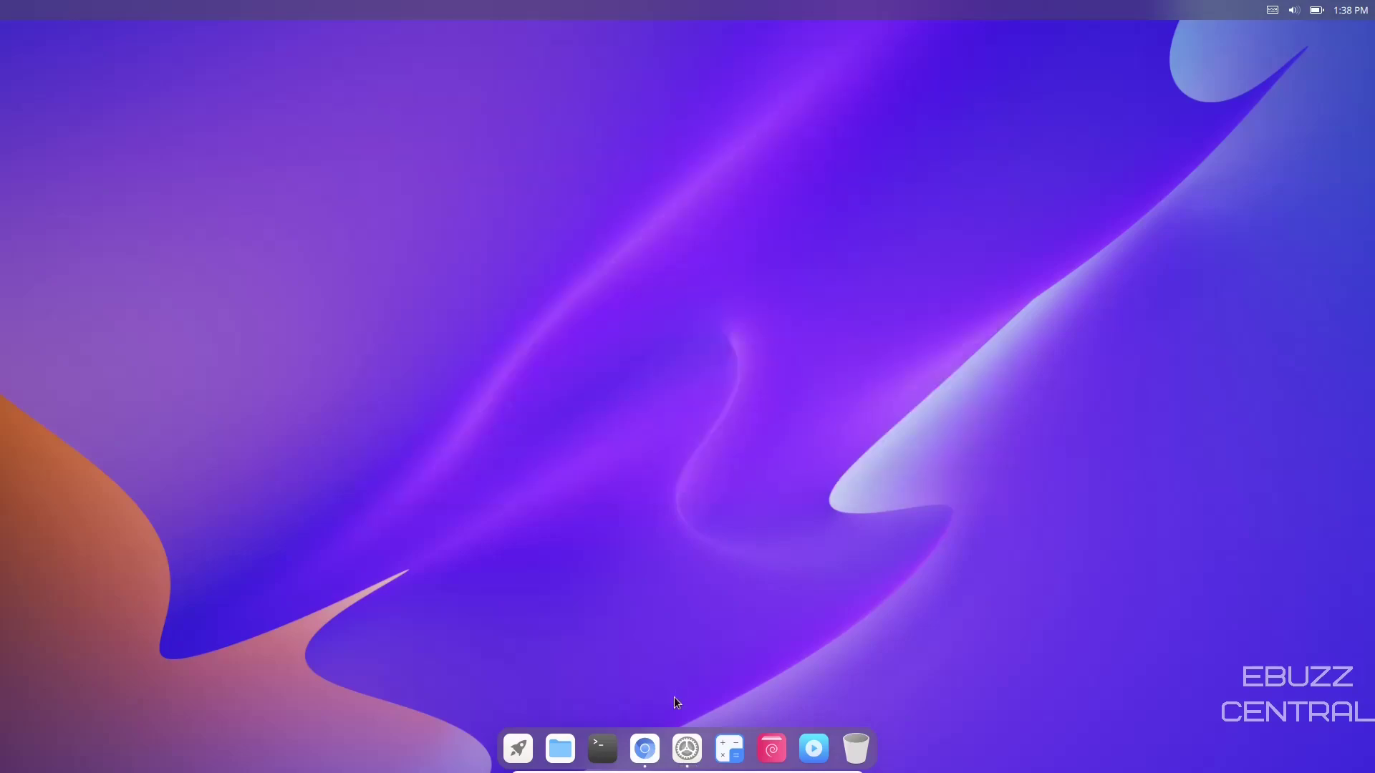
{"action": "left_click", "coordinate": [645, 749]}
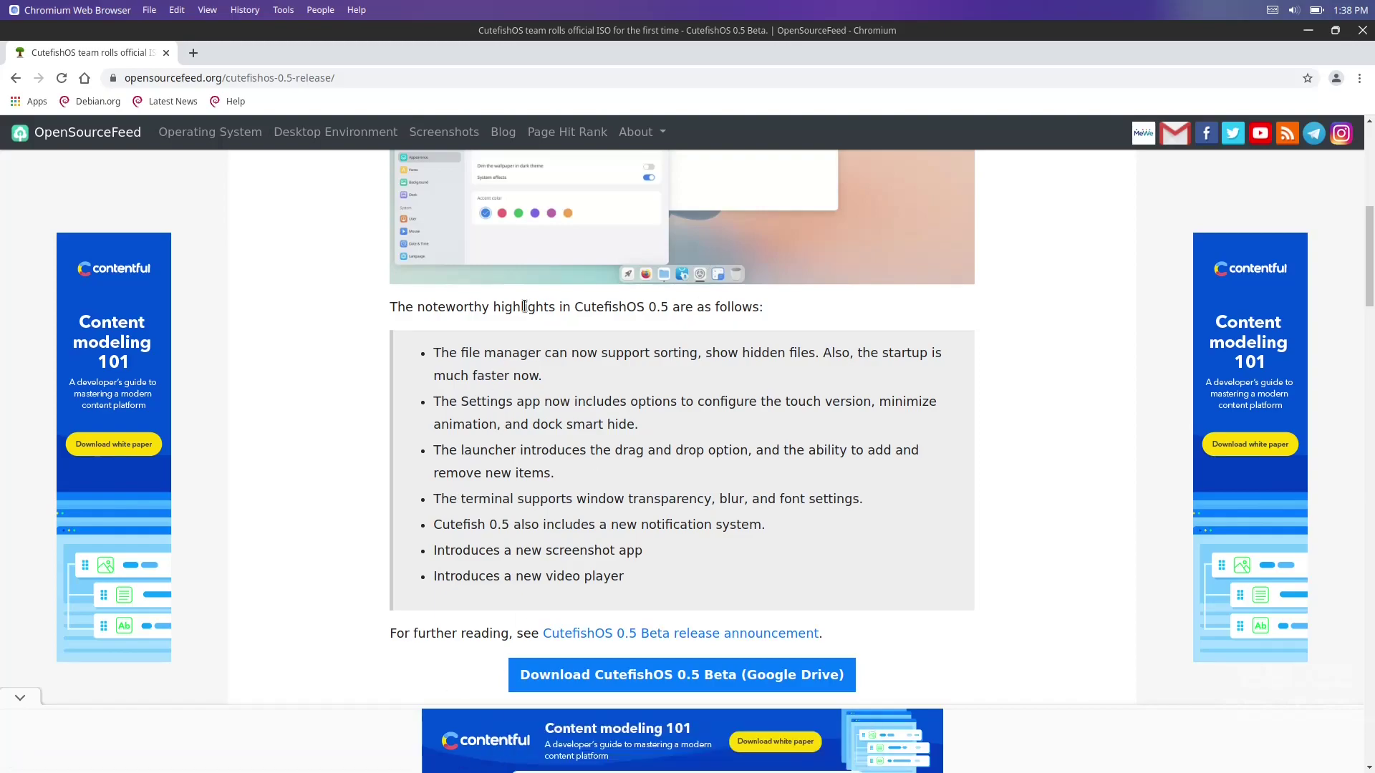
Switch the dock display mode back to Always show, ending with Settings restored on the Dock page
{"action": "left_click", "coordinate": [1310, 30]}
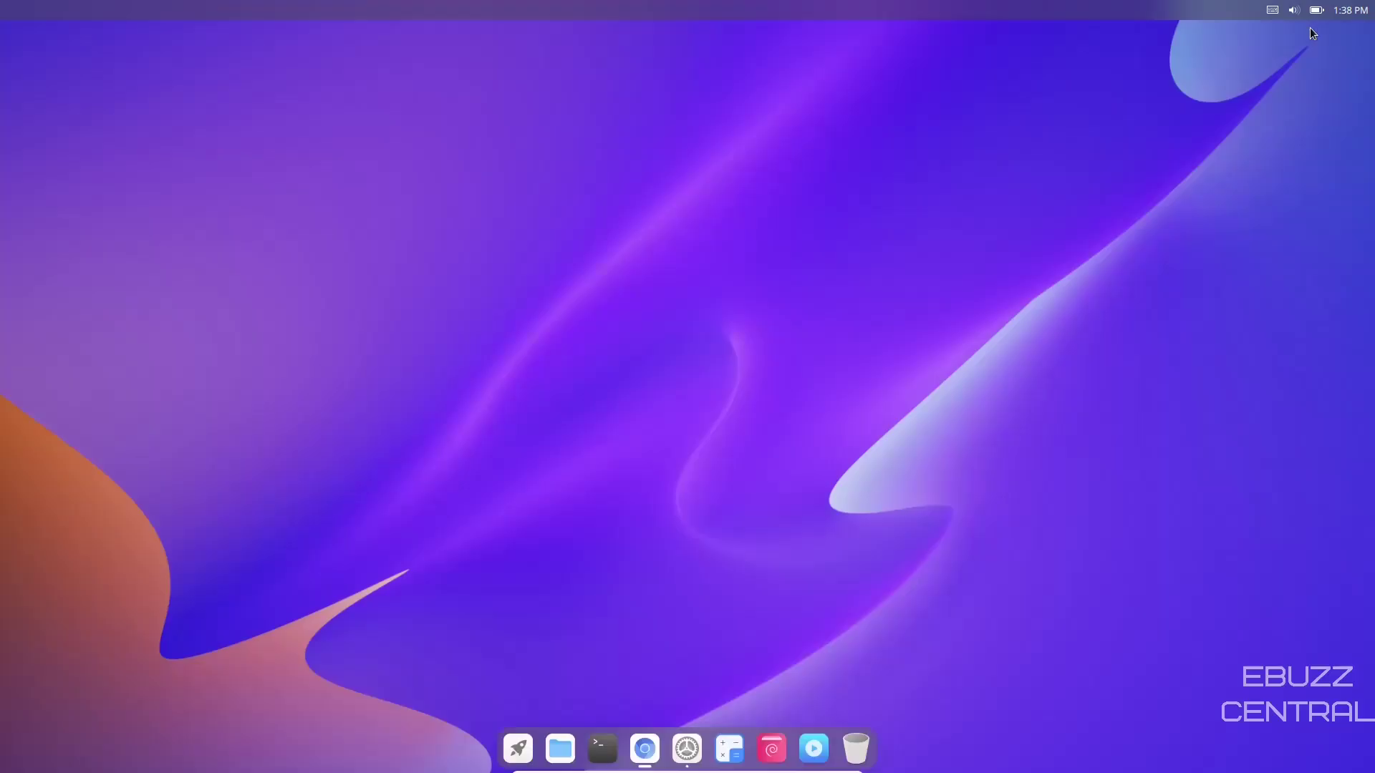
{"action": "left_click", "coordinate": [687, 738]}
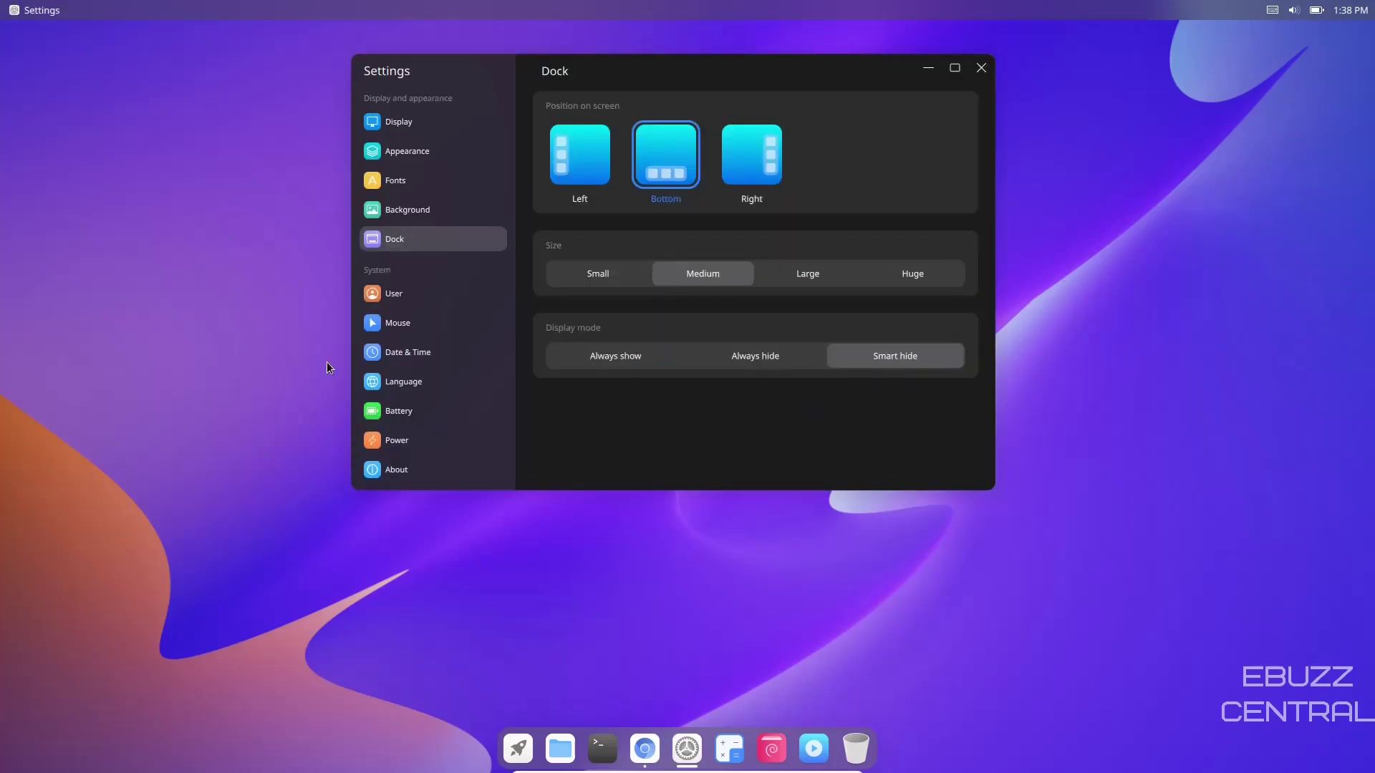
{"action": "left_click", "coordinate": [595, 352]}
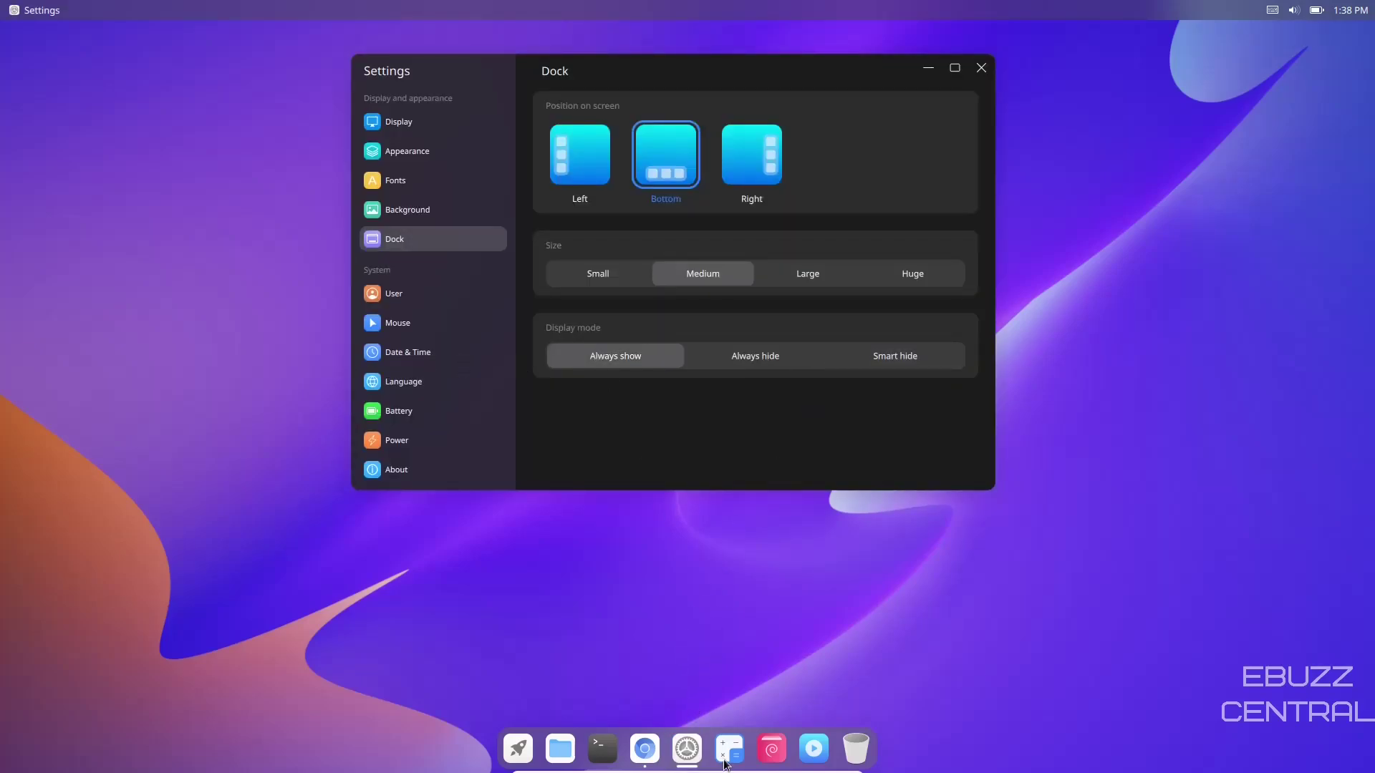
{"action": "left_click", "coordinate": [684, 761]}
{"action": "left_click", "coordinate": [644, 748]}
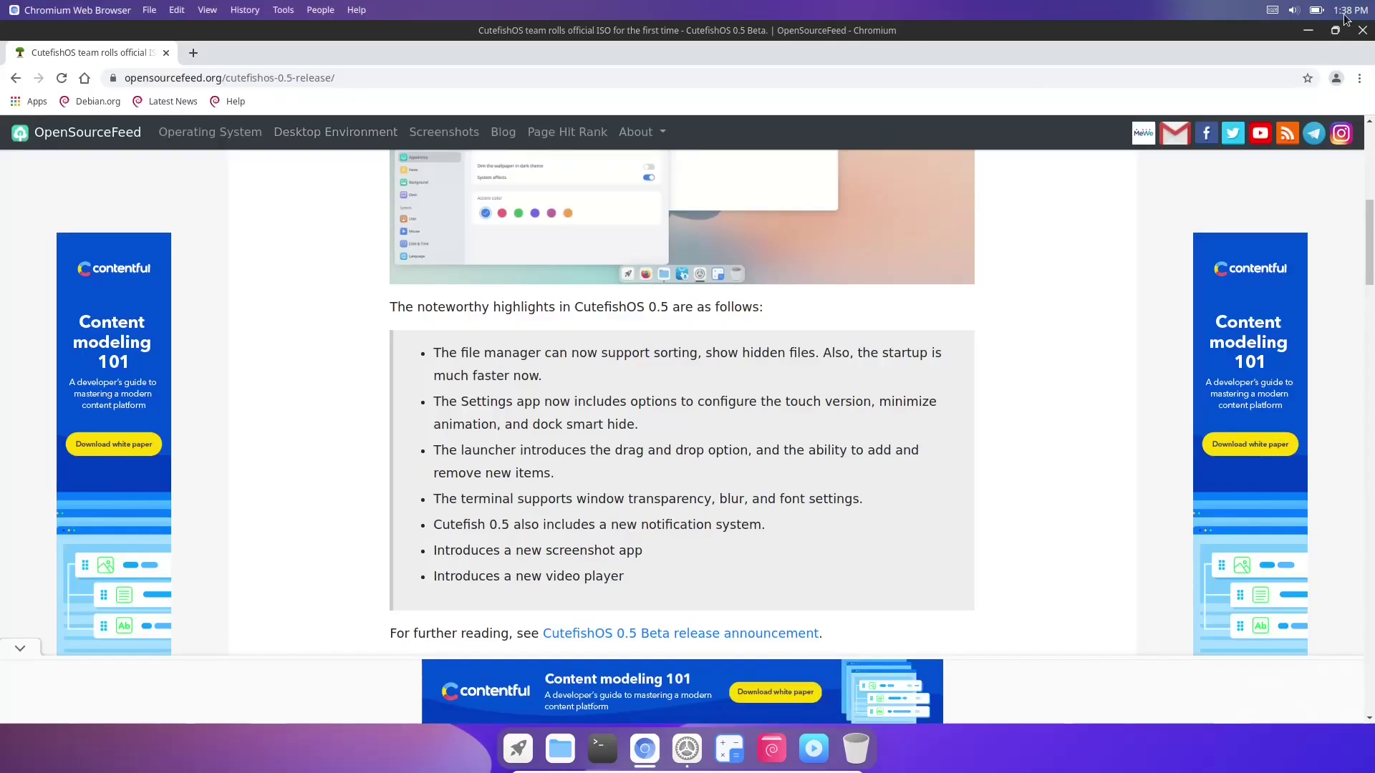
{"action": "left_click", "coordinate": [1307, 31]}
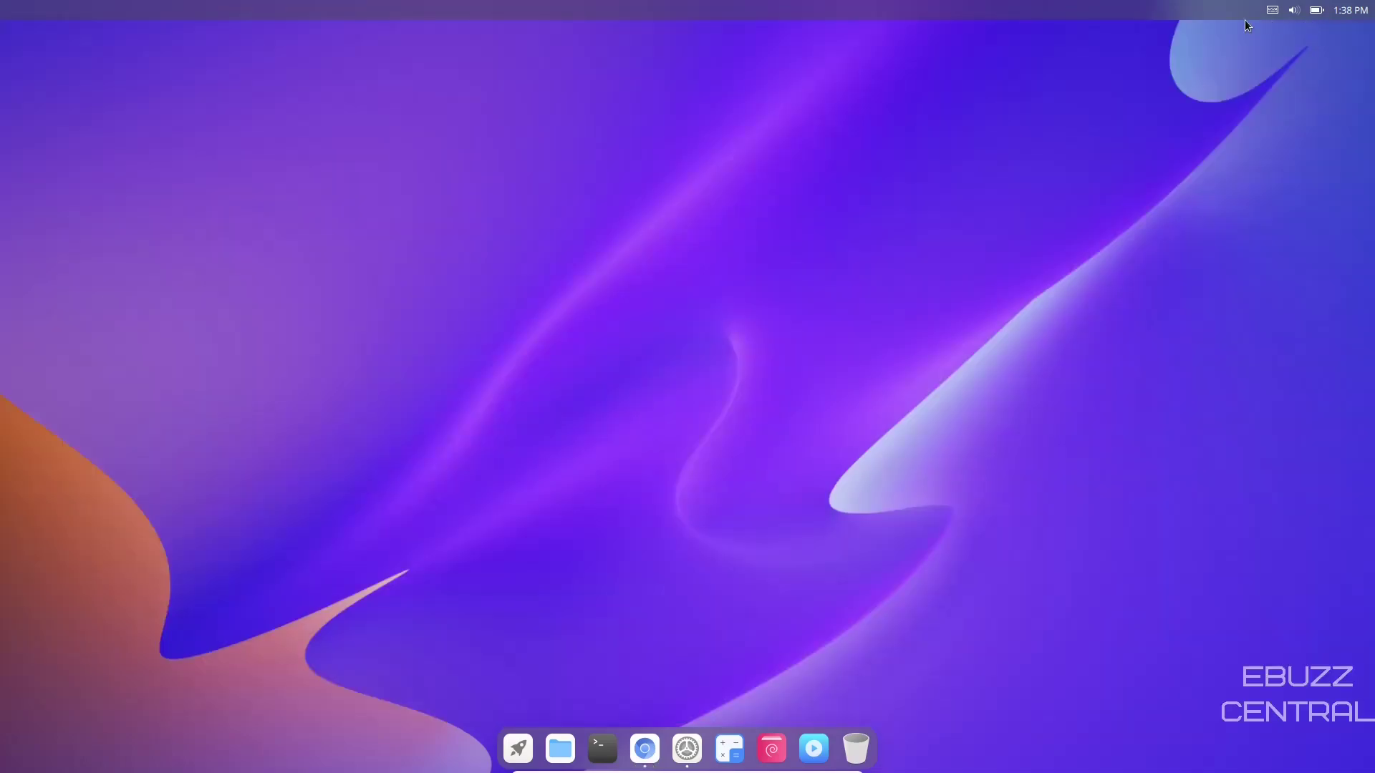
{"action": "left_click", "coordinate": [688, 749]}
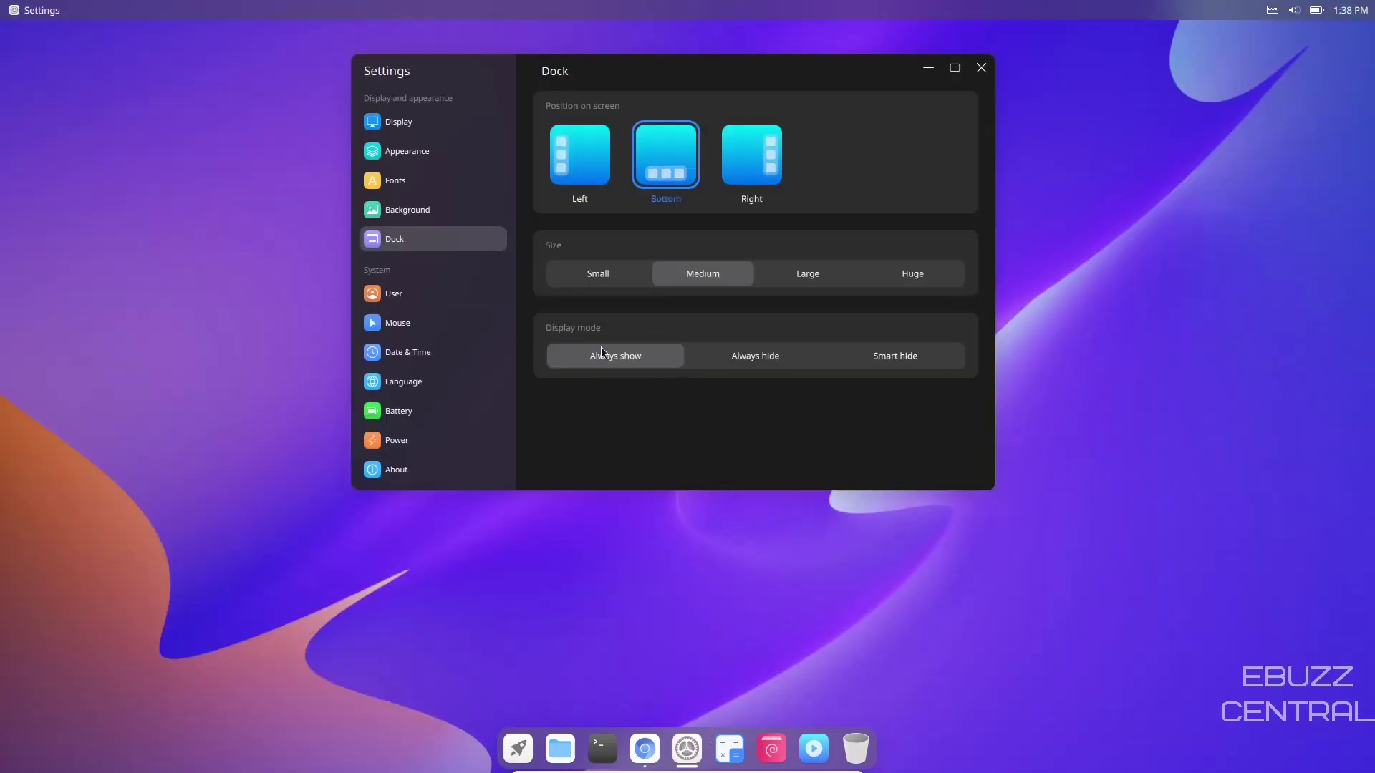
Step through User, Mouse, Date & Time, Language and Battery to About, showing version 0.5
{"action": "left_click", "coordinate": [396, 297]}
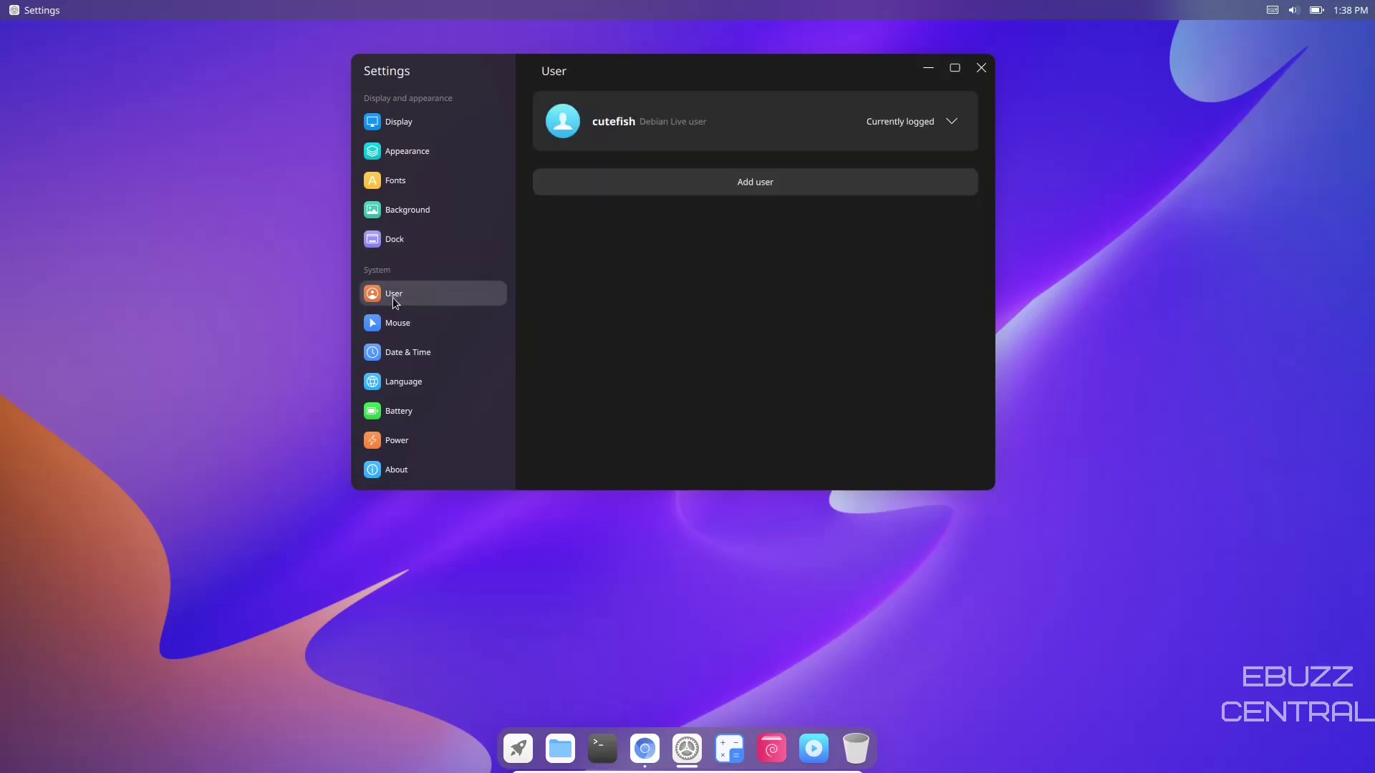
{"action": "left_click", "coordinate": [401, 326]}
{"action": "left_click", "coordinate": [406, 355]}
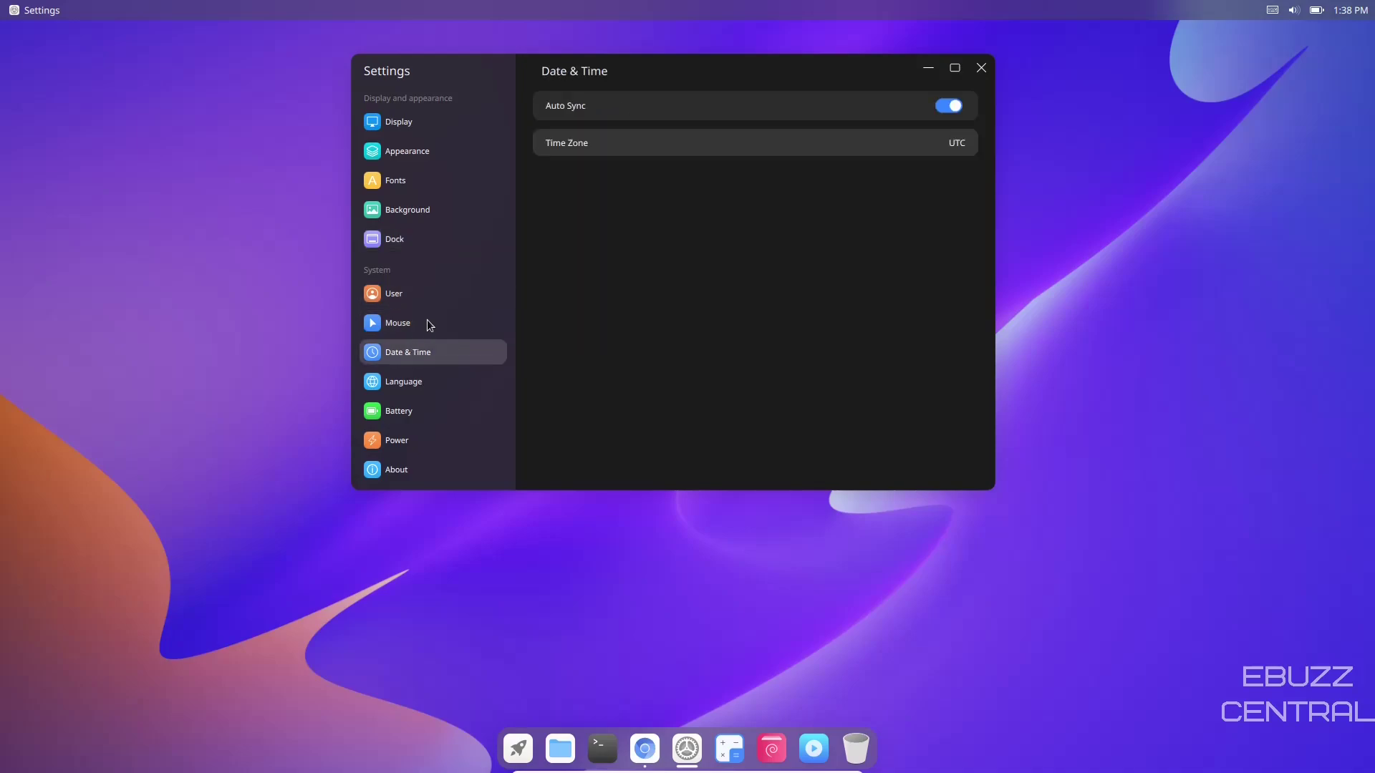
{"action": "left_click", "coordinate": [427, 381]}
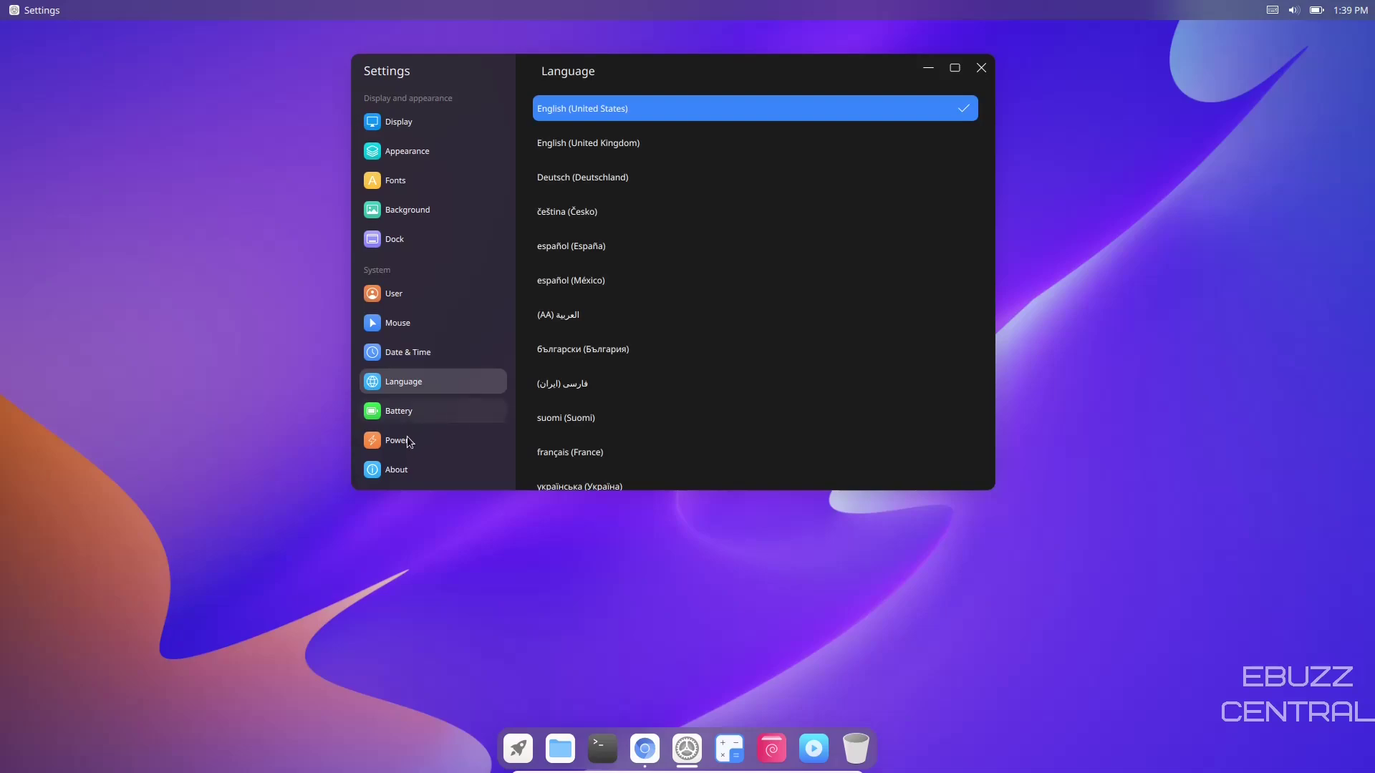
{"action": "left_click", "coordinate": [399, 411]}
{"action": "left_click", "coordinate": [397, 473]}
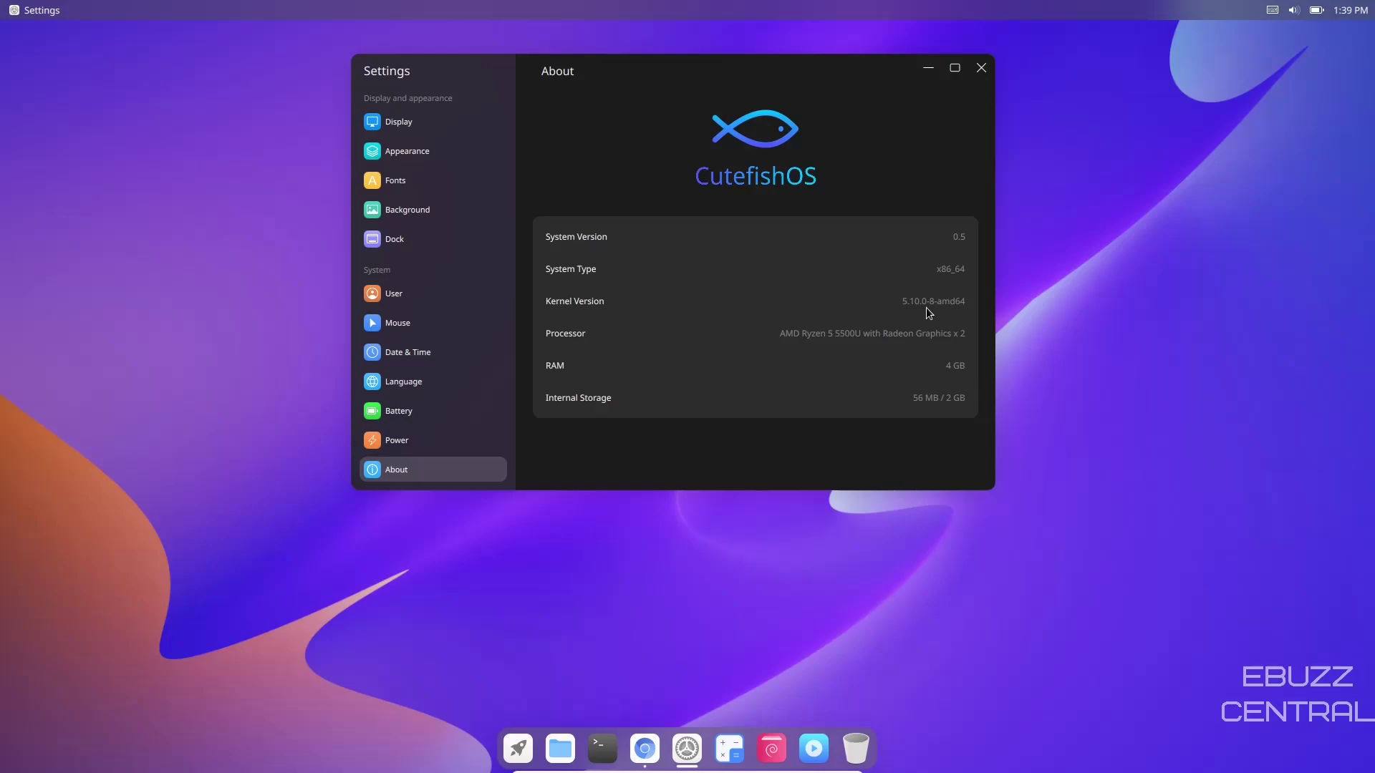
Close Settings, scroll the Chromium CutefishOS 0.5 article to its download link, and minimize the browser
{"action": "left_click", "coordinate": [981, 70]}
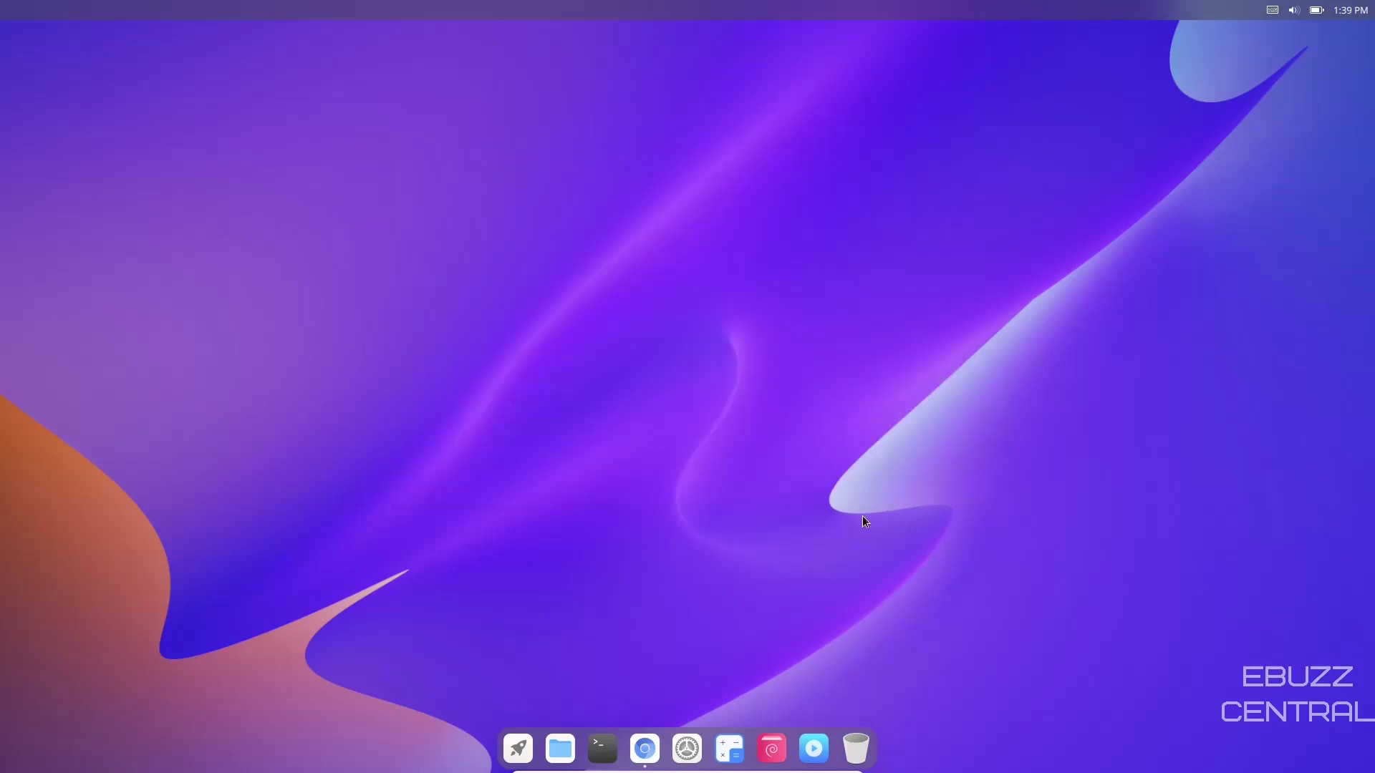
{"action": "left_click", "coordinate": [646, 750]}
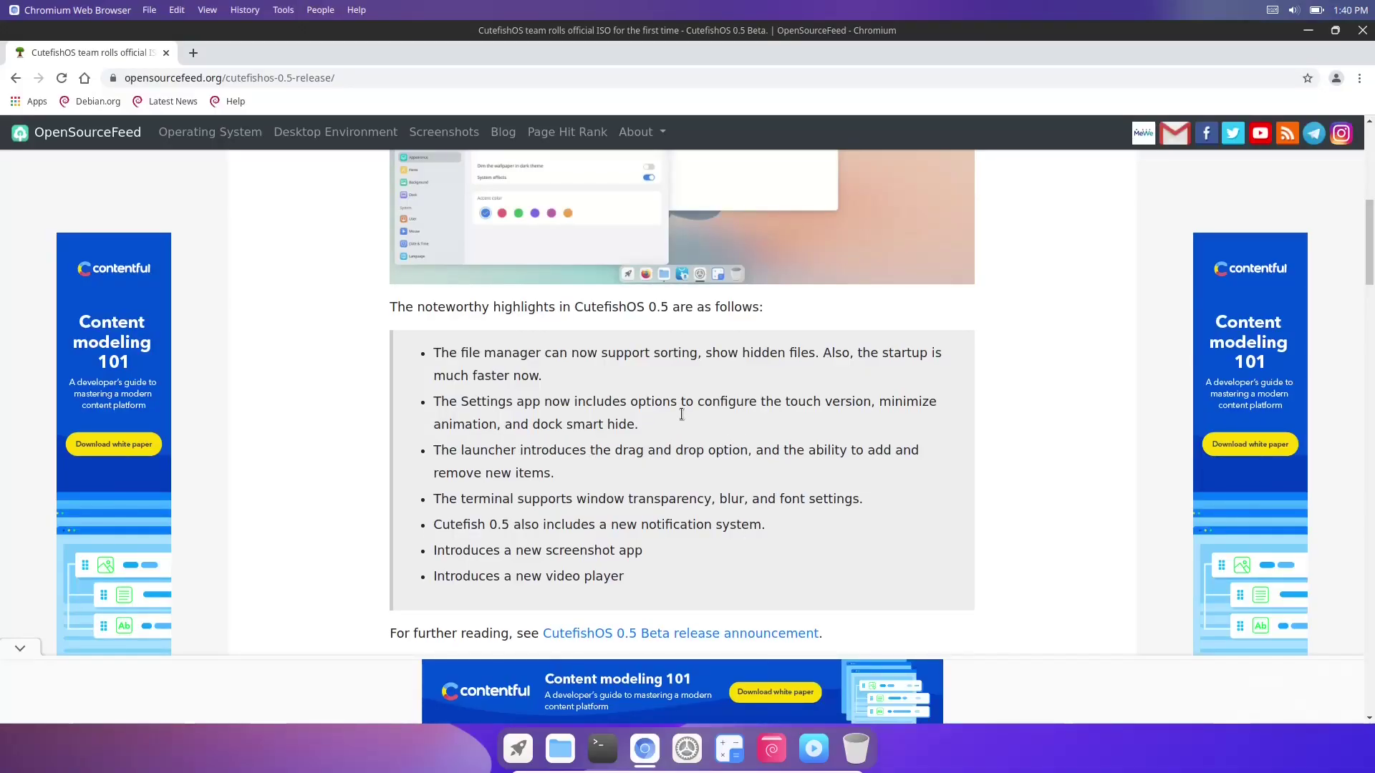
{"action": "scroll", "coordinate": [682, 414], "scroll_direction": "down", "scroll_amount": 1}
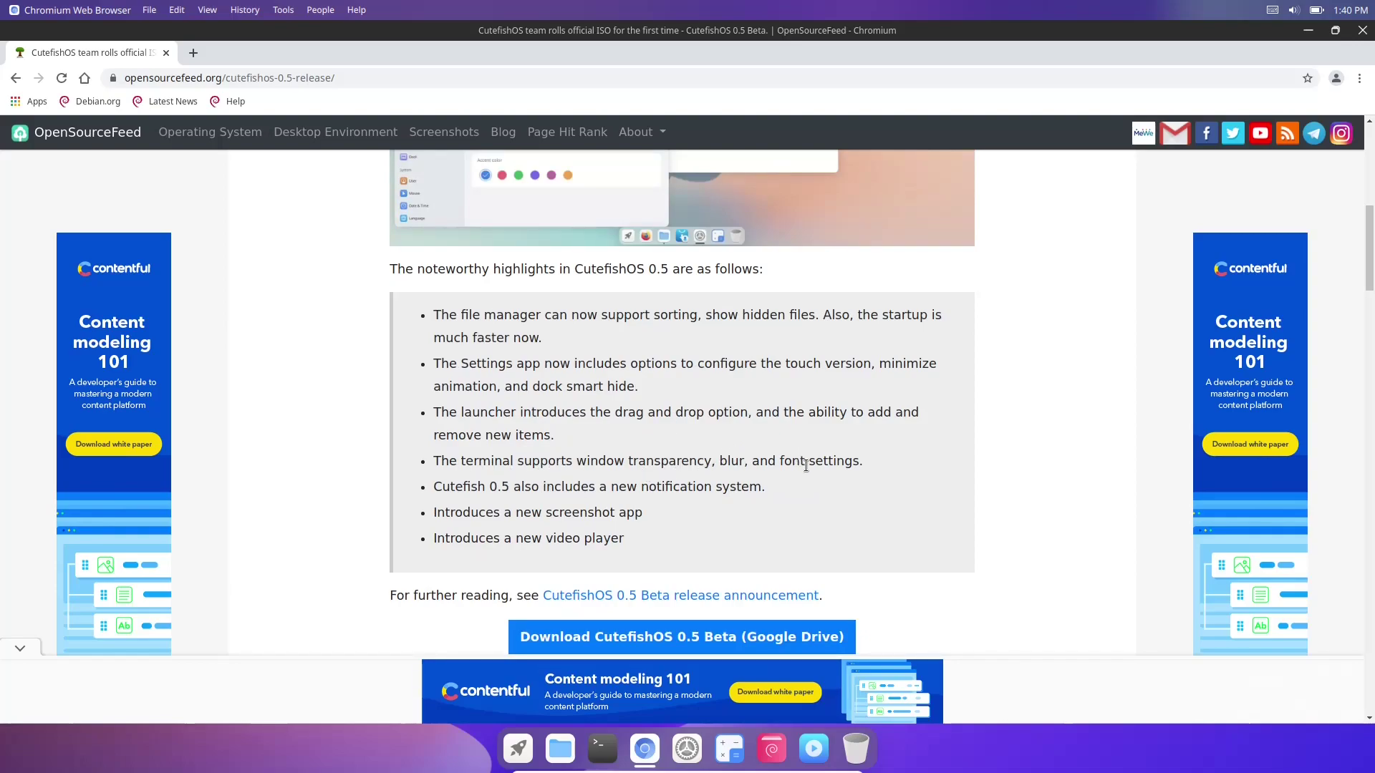
{"action": "left_click", "coordinate": [1308, 30]}
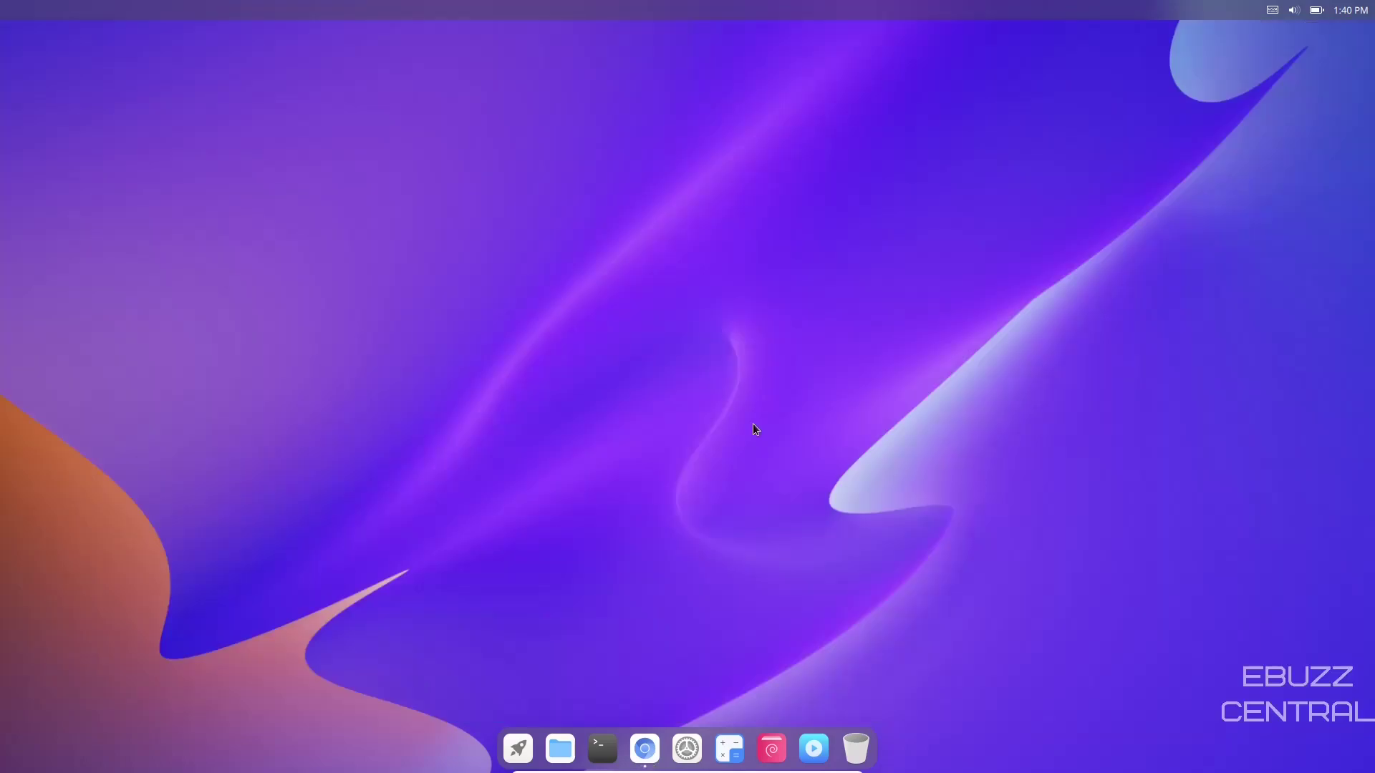
{"action": "left_click", "coordinate": [520, 749]}
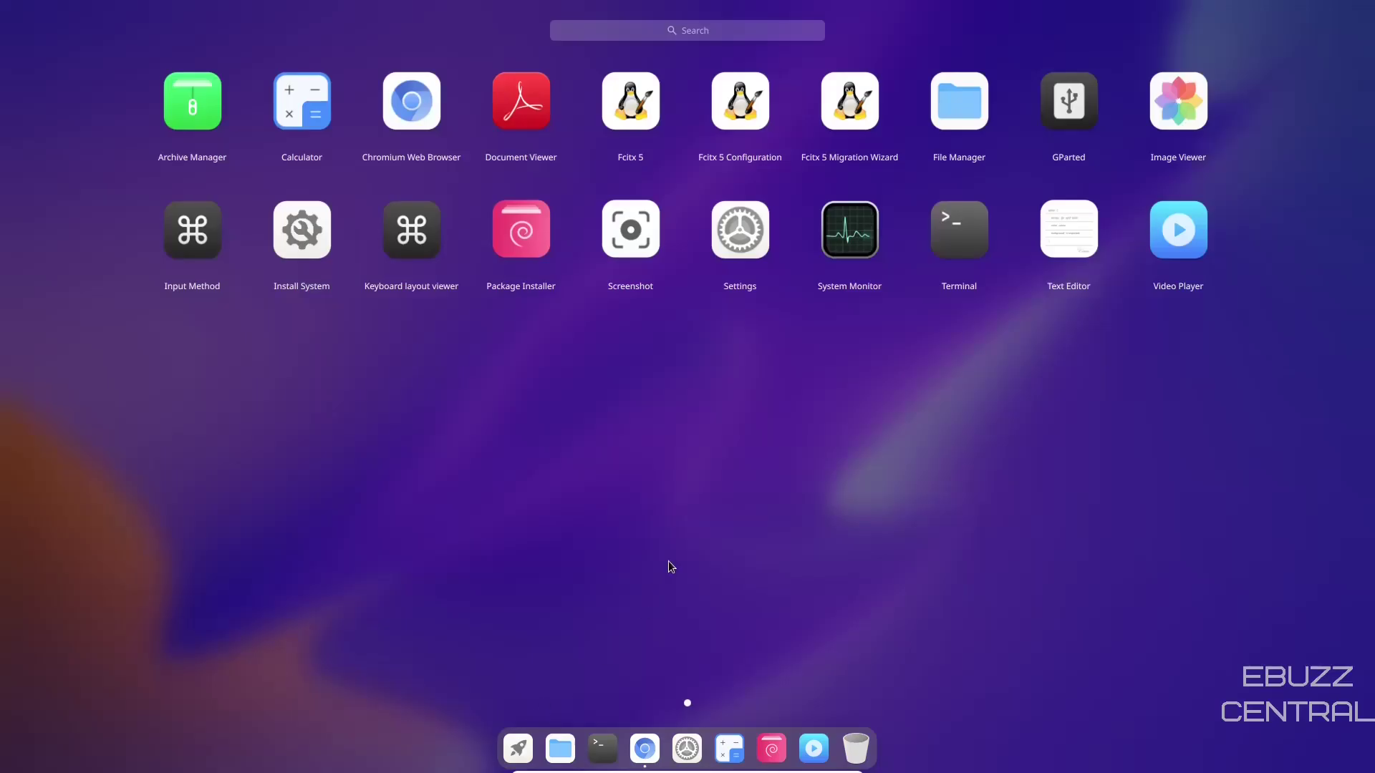
Launch Terminal, nudge it toward the centre, and run htop then top to list processes
{"action": "left_click", "coordinate": [965, 233]}
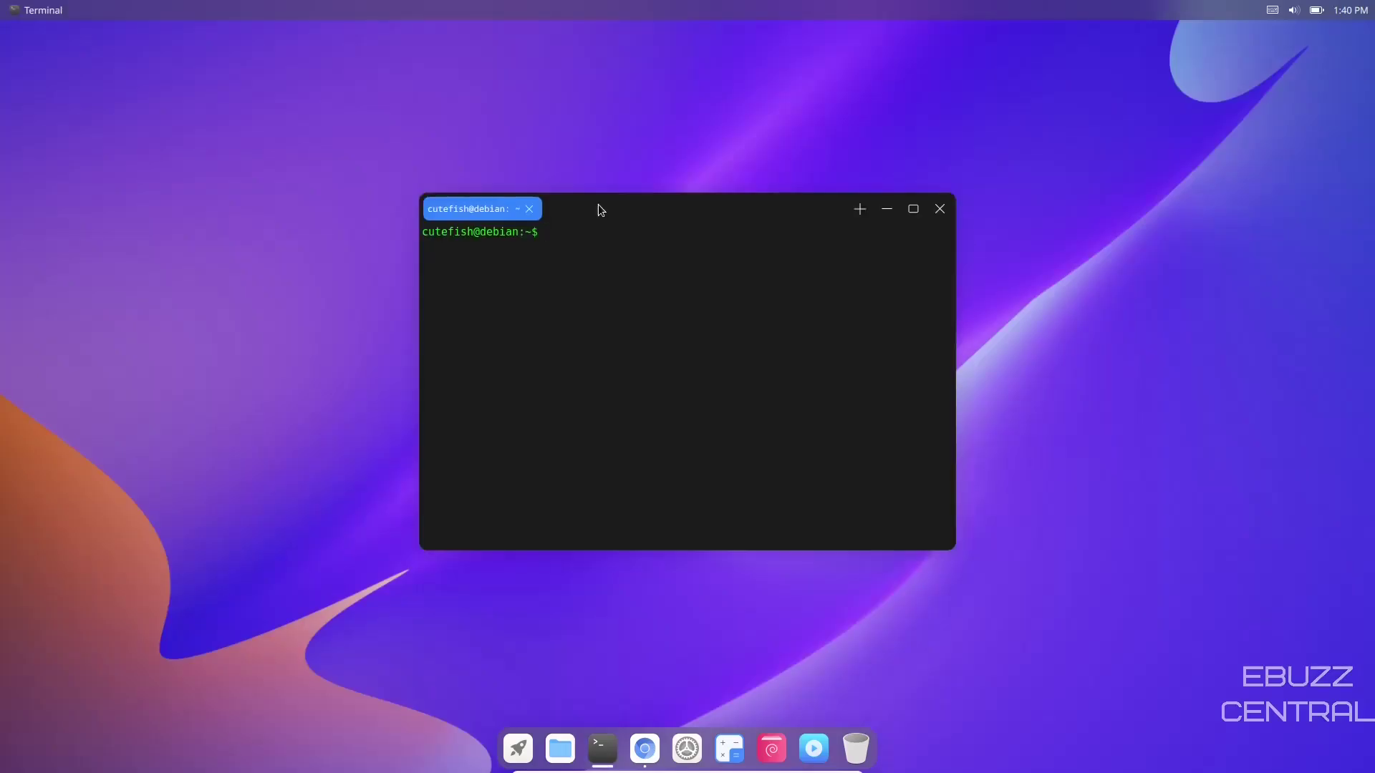
{"action": "left_click_drag", "start_coordinate": [600, 209], "coordinate": [651, 179]}
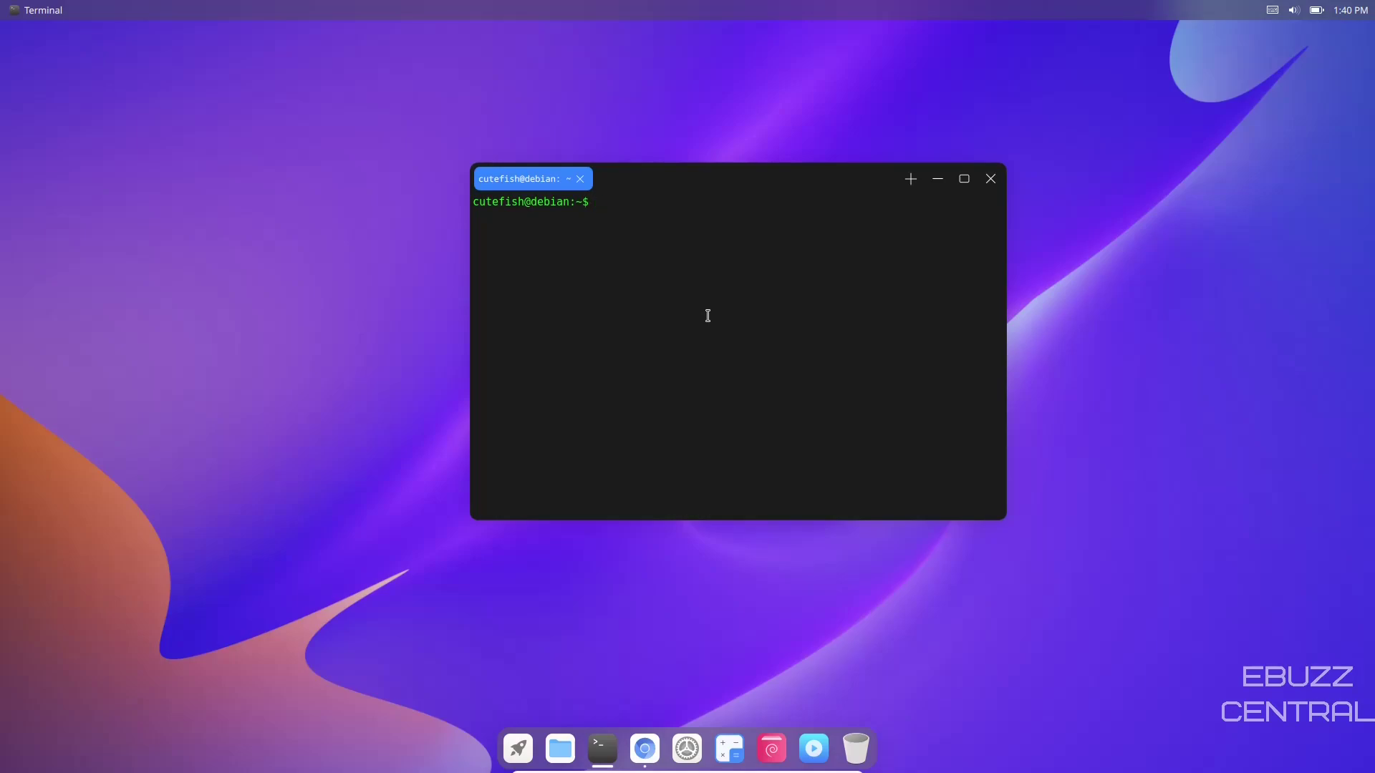
{"action": "type", "text": "htop"}
{"action": "key", "text": "Return"}
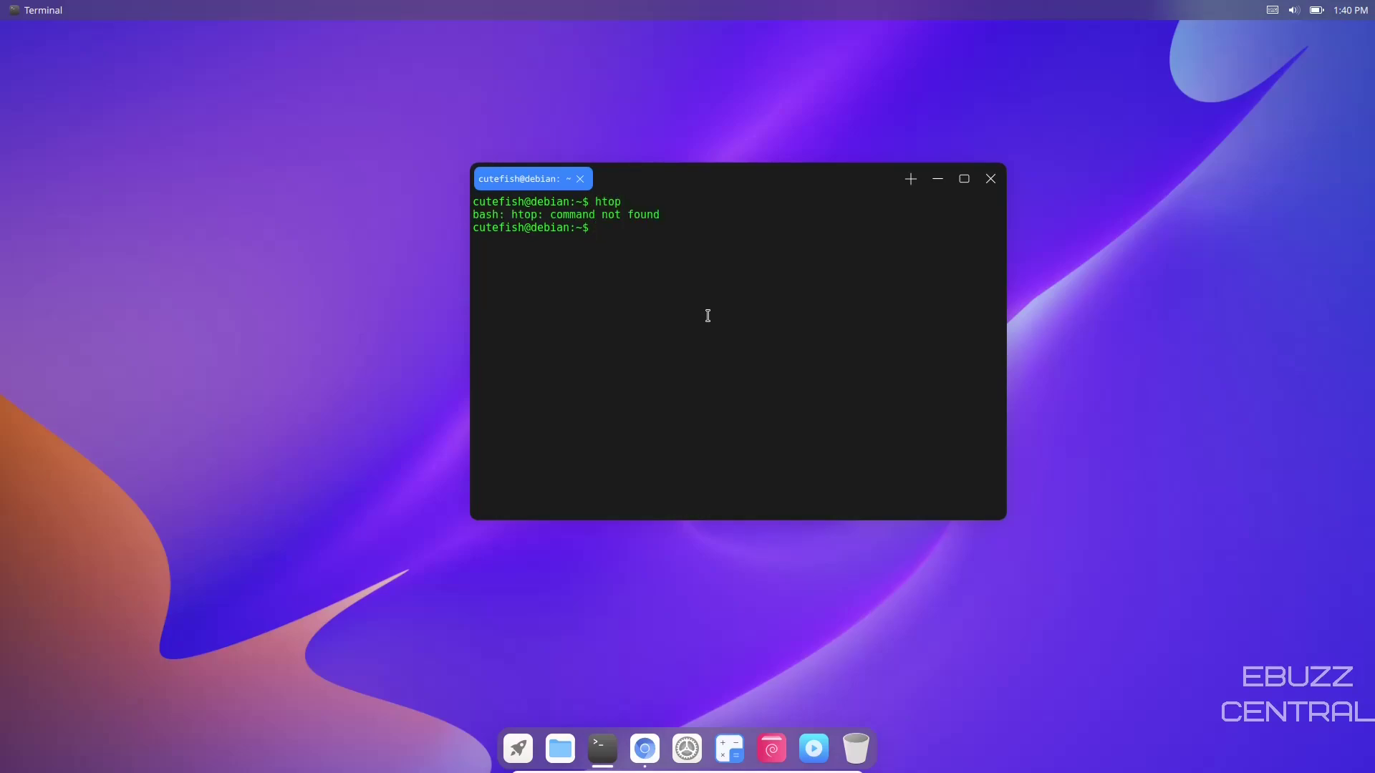
{"action": "type", "text": "top"}
{"action": "key", "text": "Return"}
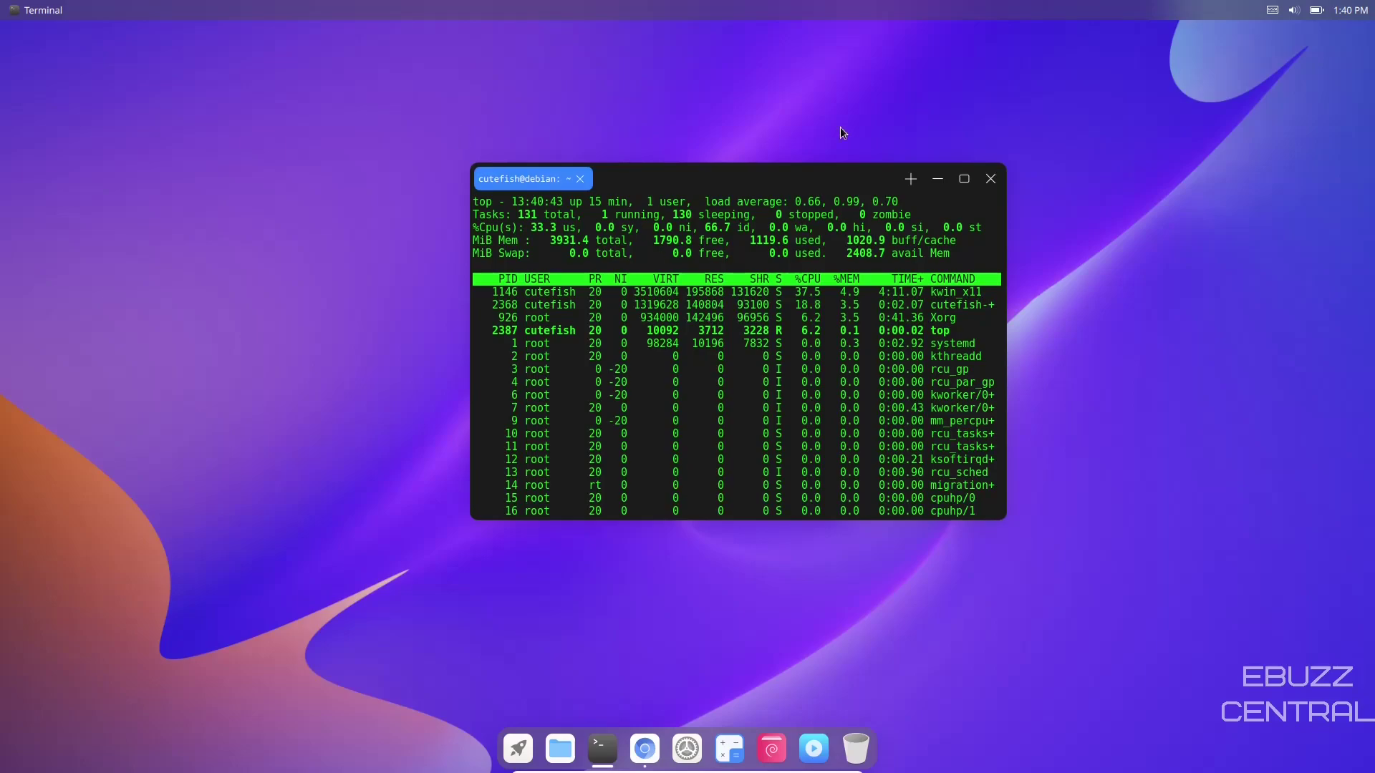
Drag the terminal running top around and settle it in the screen centre
{"action": "left_click_drag", "start_coordinate": [857, 170], "coordinate": [805, 140]}
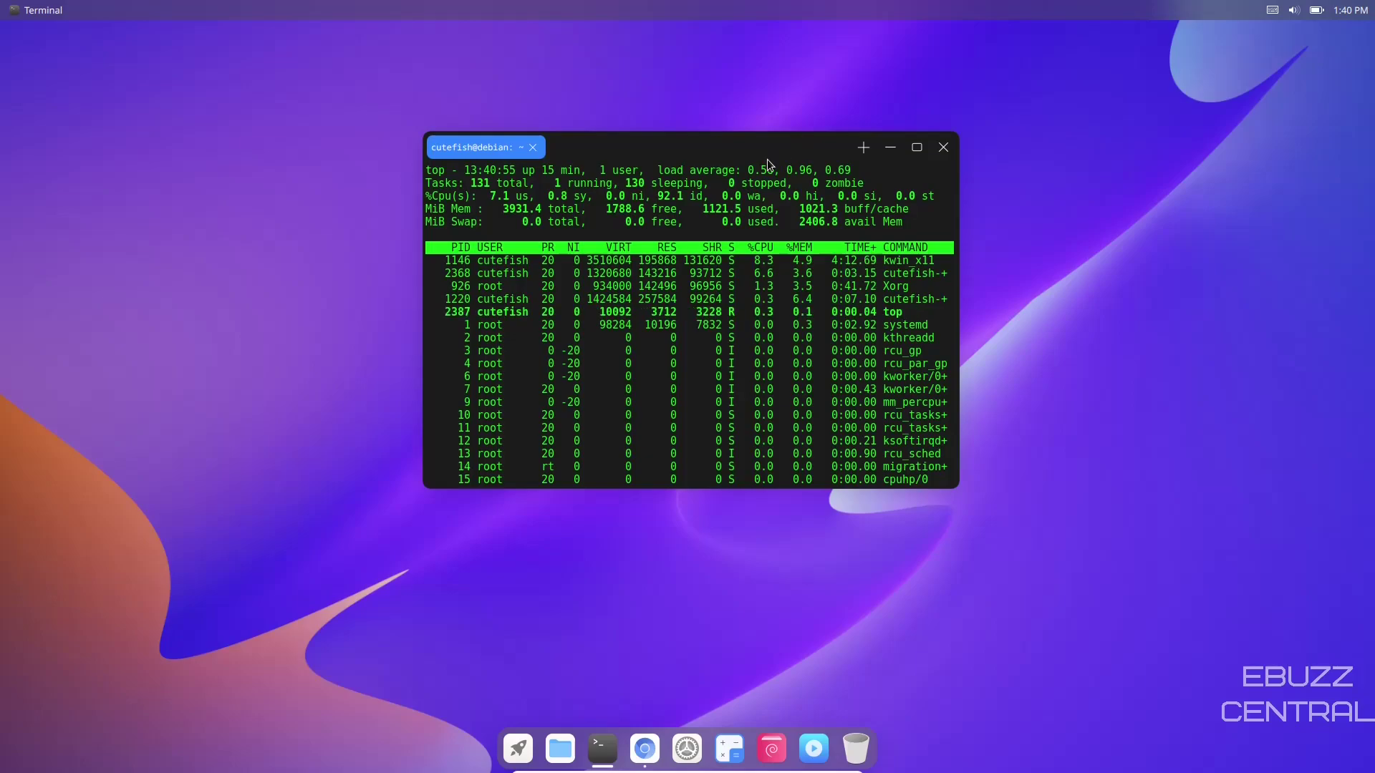
{"action": "left_click_drag", "start_coordinate": [718, 140], "coordinate": [1020, 139]}
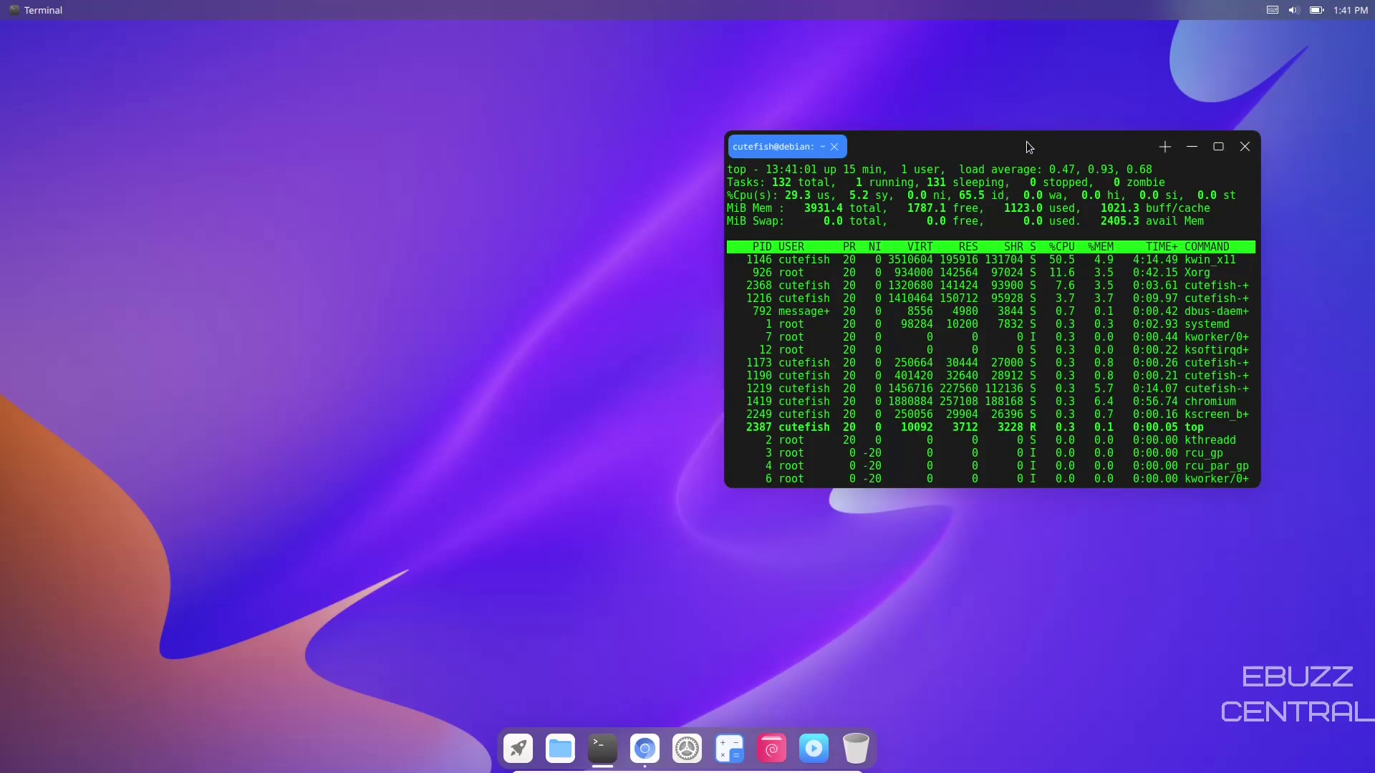
{"action": "left_click_drag", "start_coordinate": [1025, 143], "coordinate": [746, 162]}
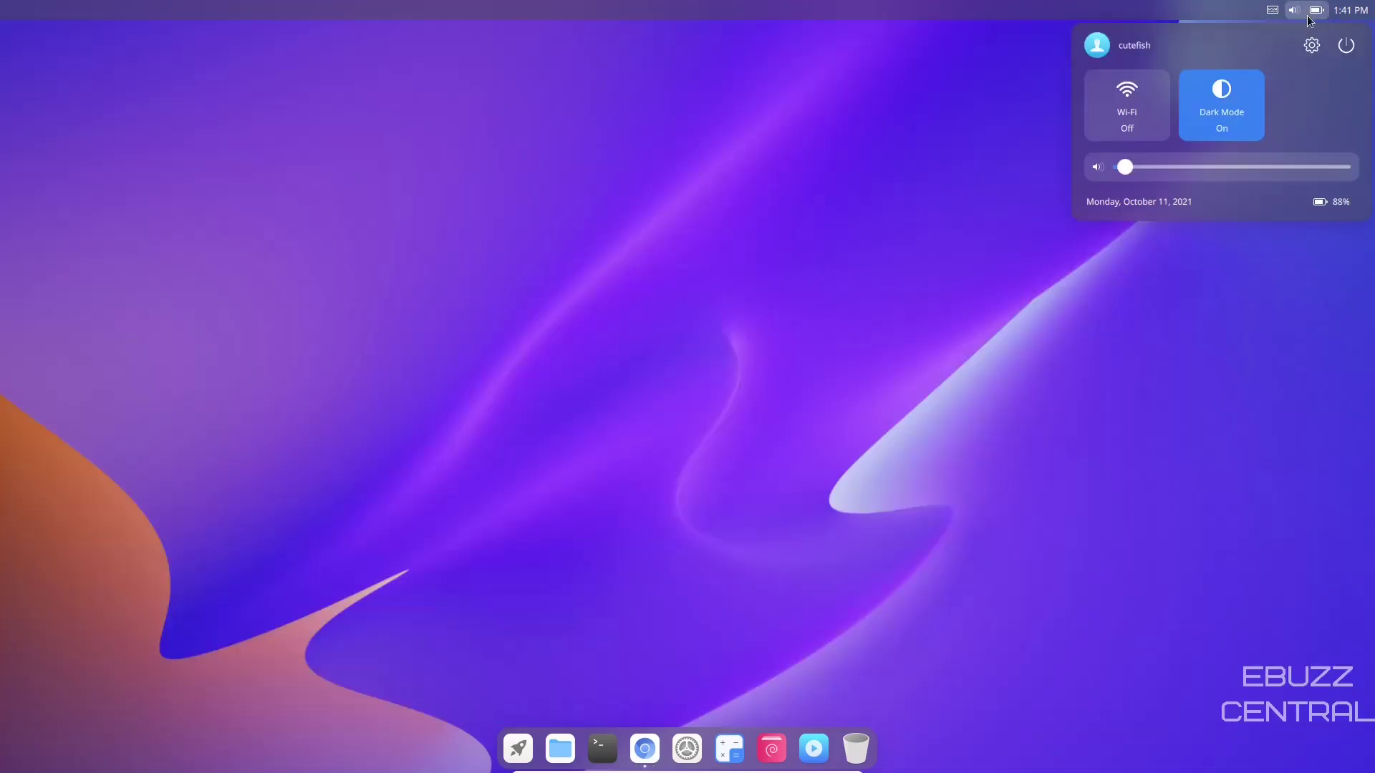
Close the control centre, capture a desktop screenshot with the Screenshot tool, then start another capture
{"action": "left_click", "coordinate": [1353, 15]}
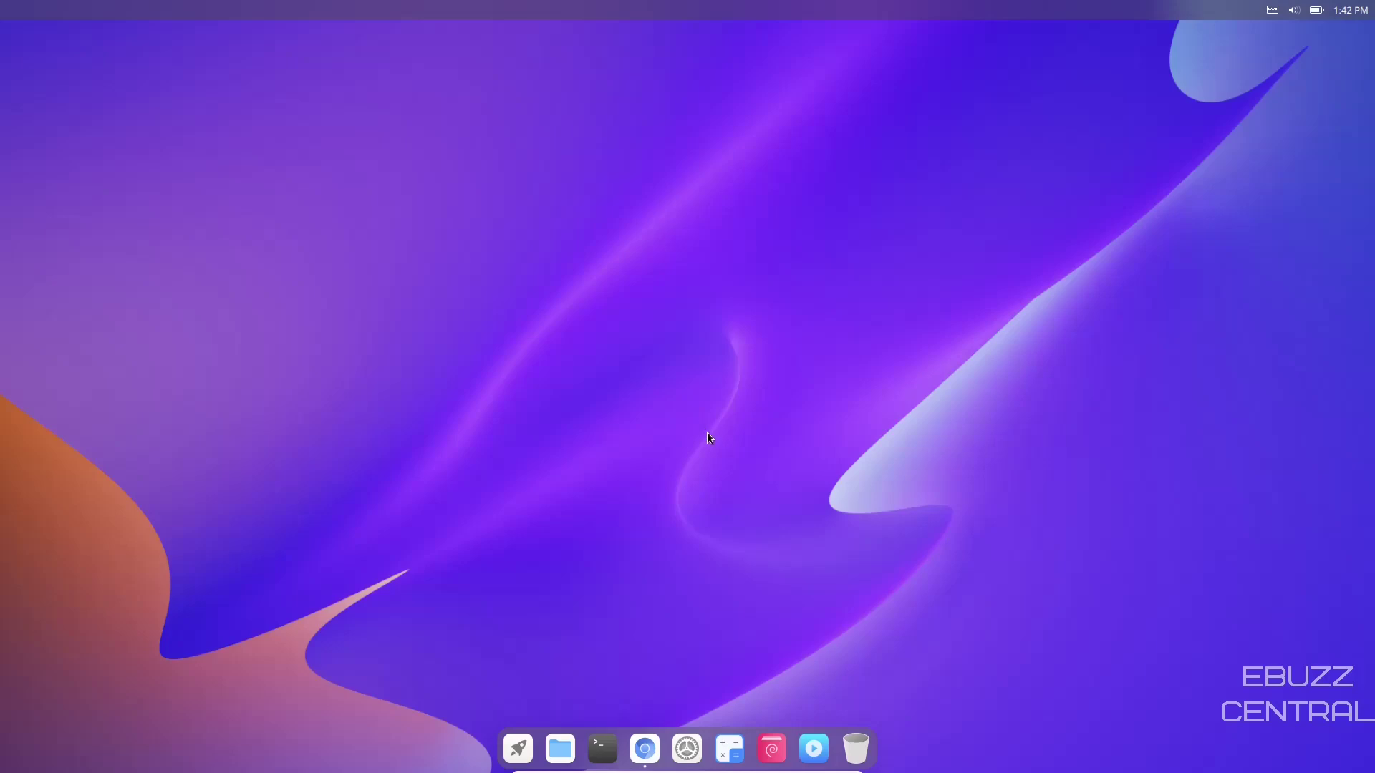
{"action": "left_click", "coordinate": [526, 751]}
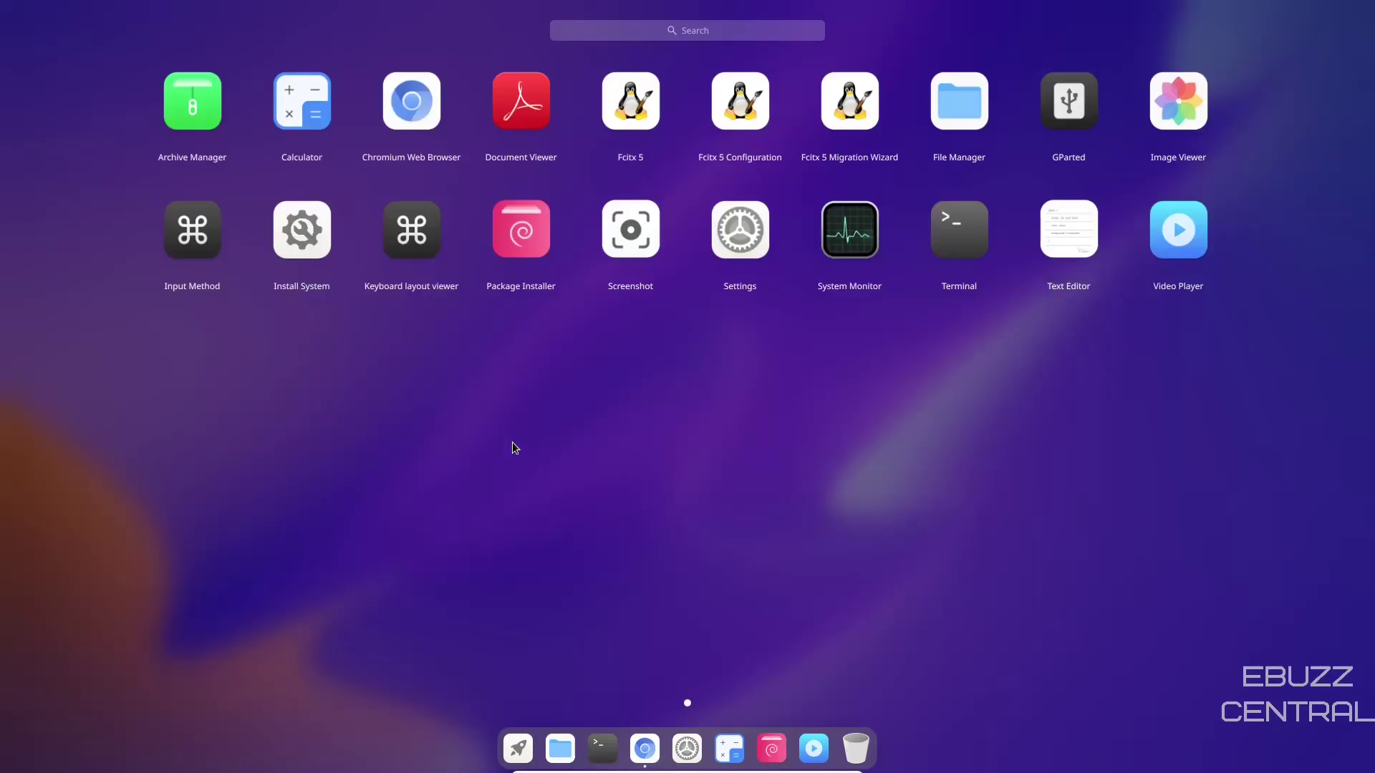
{"action": "left_click", "coordinate": [641, 224]}
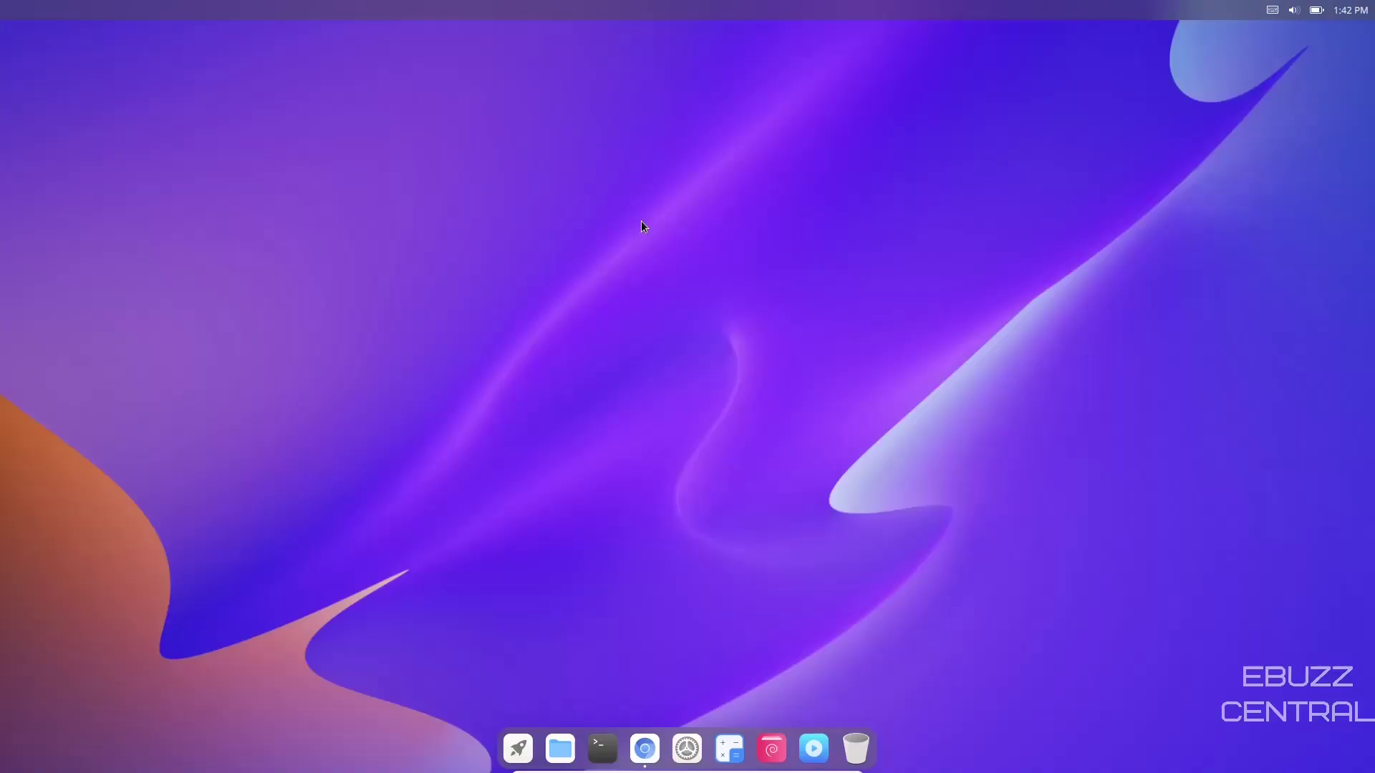
{"action": "left_click", "coordinate": [517, 749]}
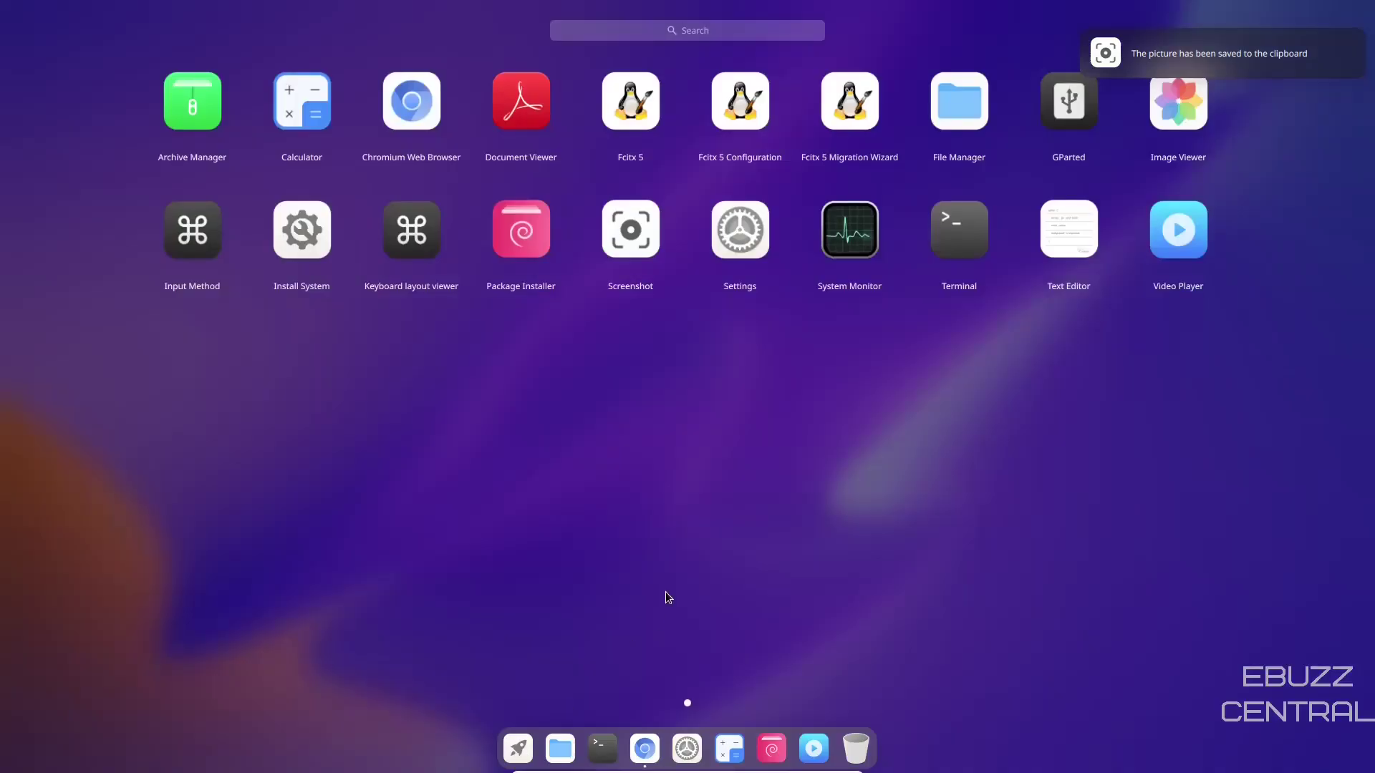
{"action": "left_click", "coordinate": [637, 224]}
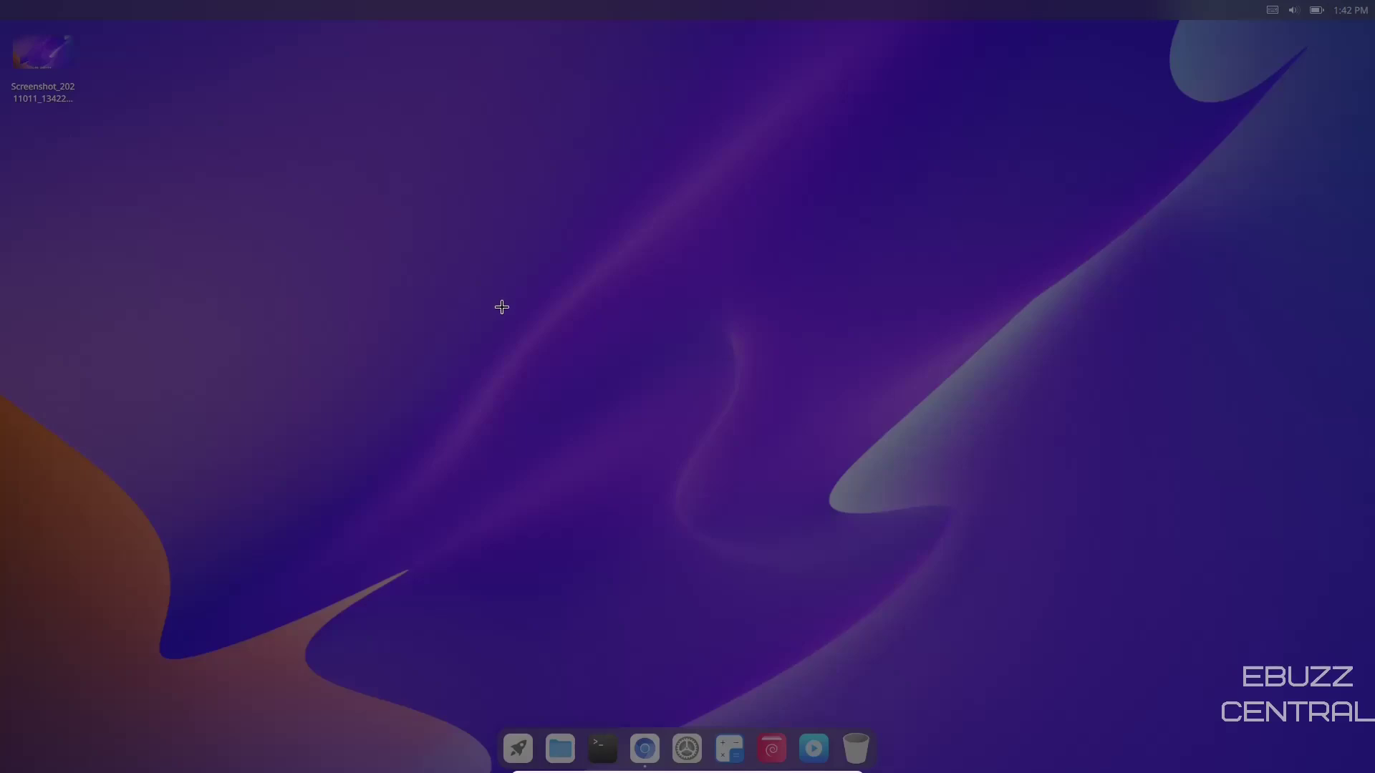
Save the full-screen capture to the desktop and start a new Screenshot capture
{"action": "key", "text": "Escape"}
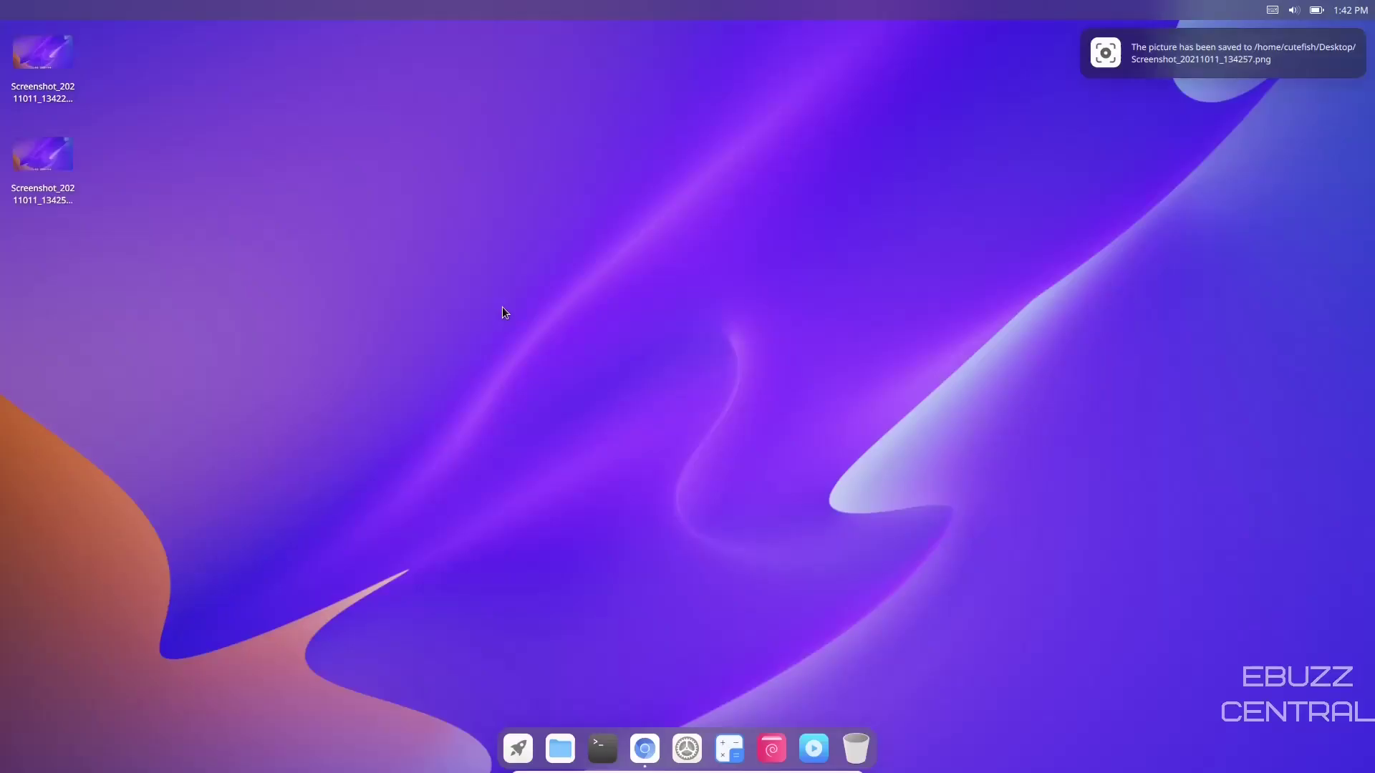
{"action": "left_click", "coordinate": [516, 749]}
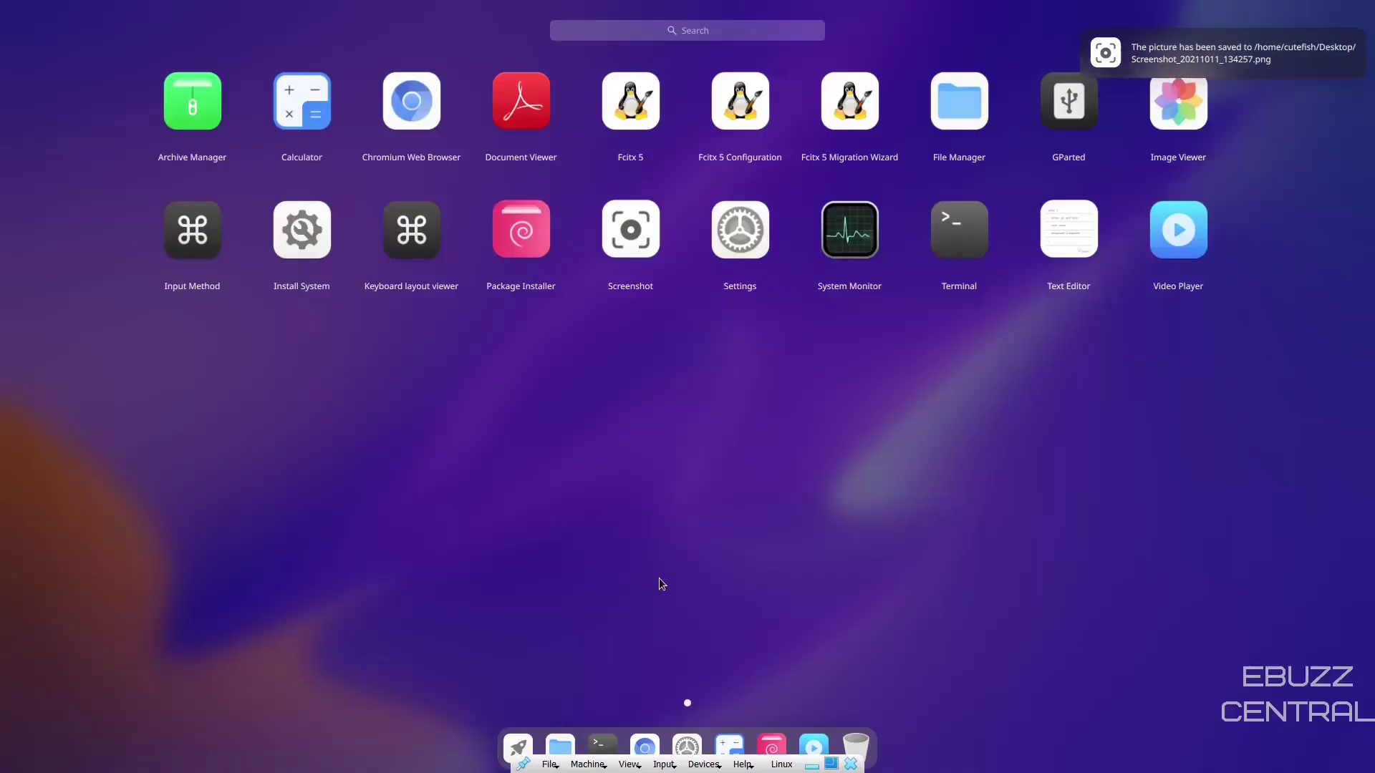
{"action": "left_click", "coordinate": [635, 242]}
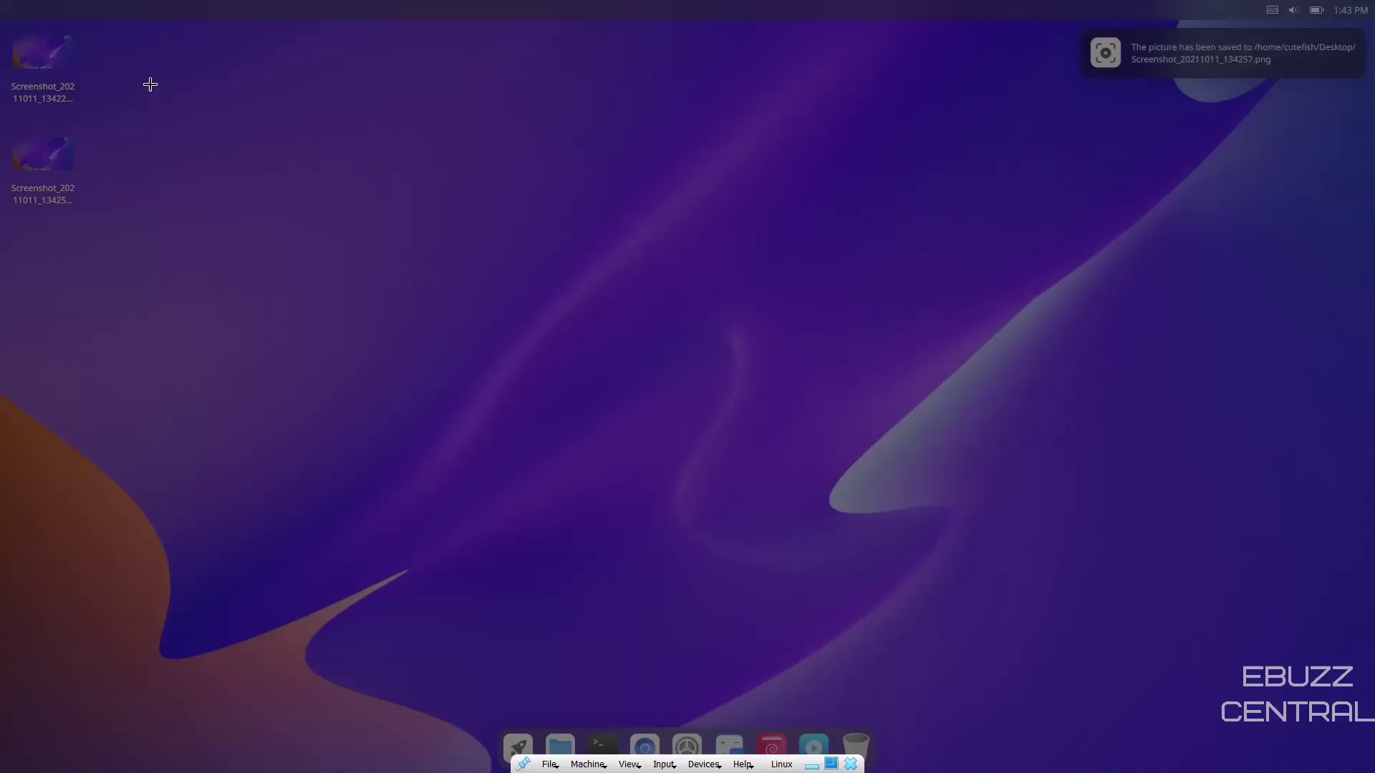
Copy a 1533×786 screen region to the clipboard, then open the new screenshot file's actions
{"action": "left_click_drag", "start_coordinate": [120, 80], "coordinate": [1218, 642]}
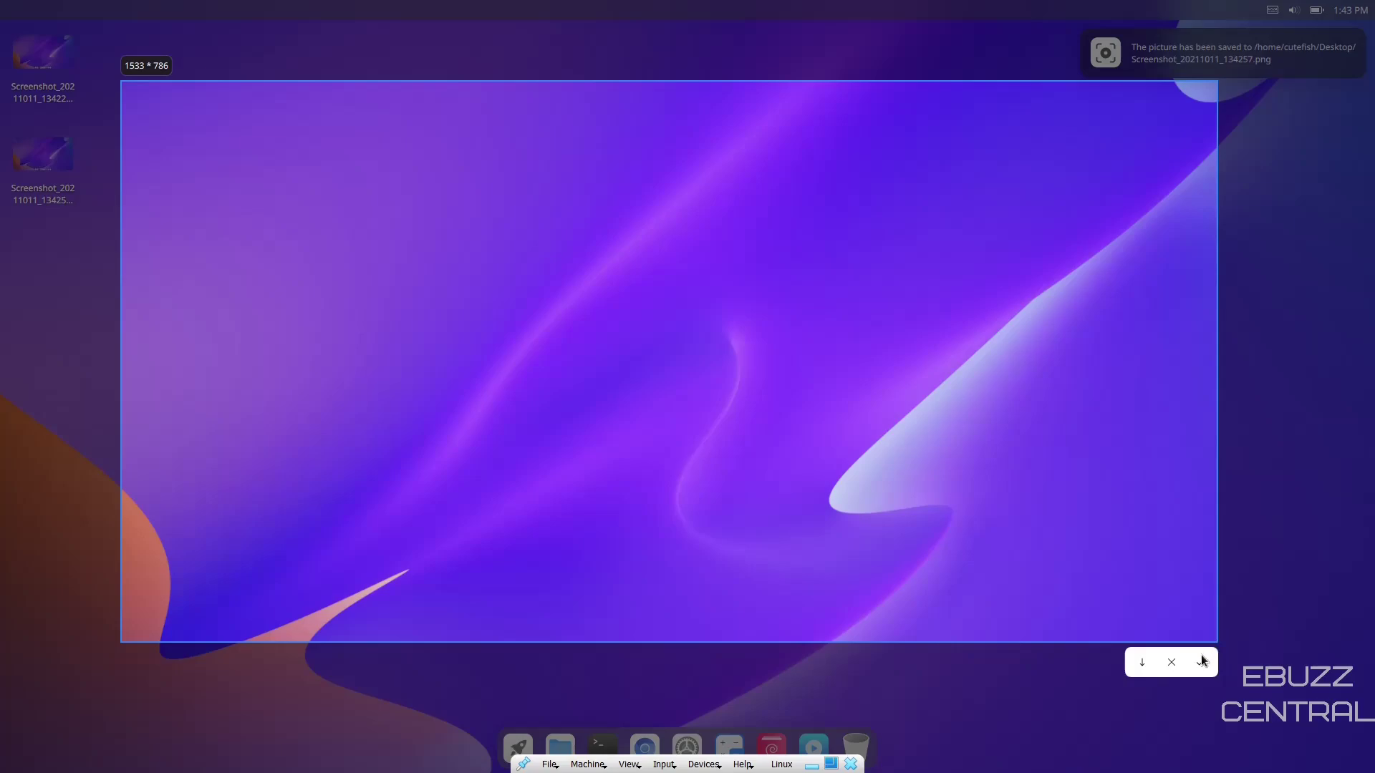
{"action": "left_click", "coordinate": [1201, 663]}
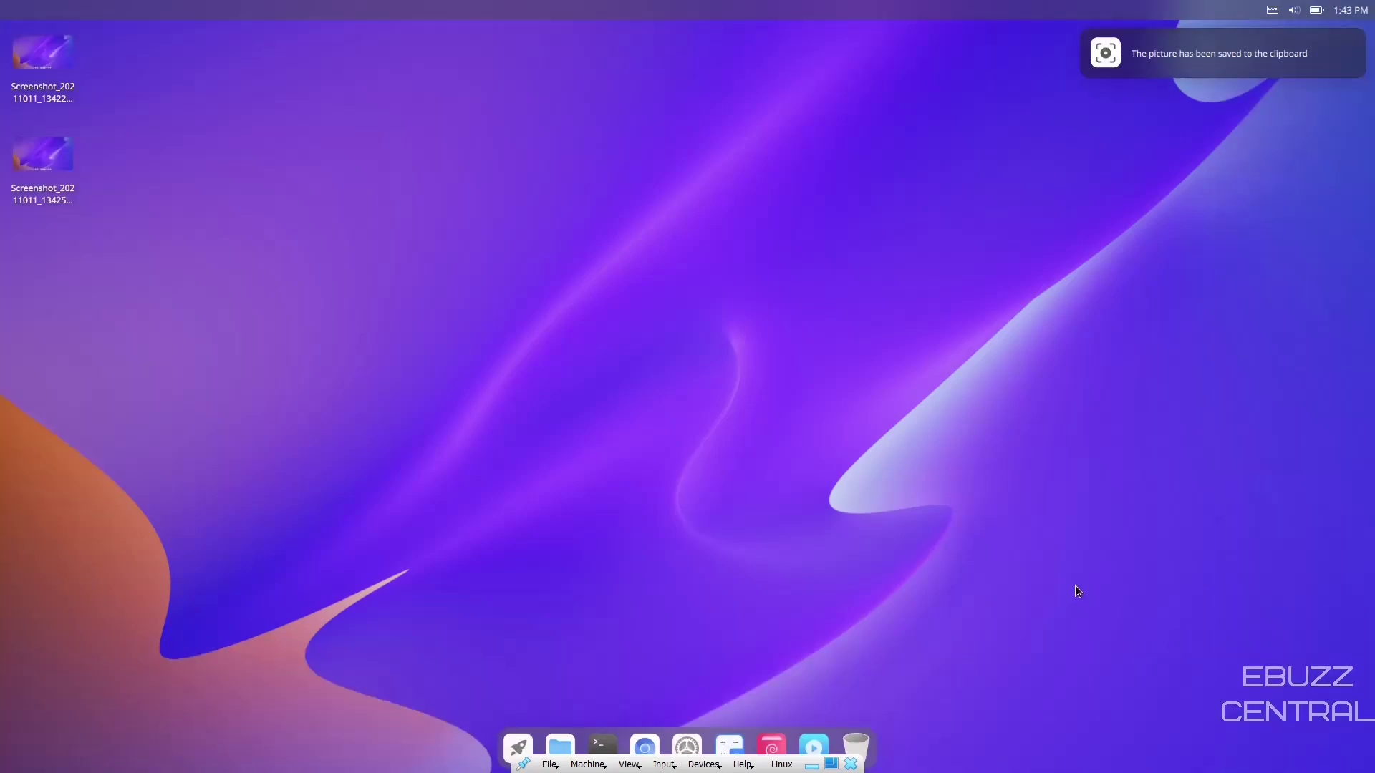
{"action": "right_click", "coordinate": [56, 157]}
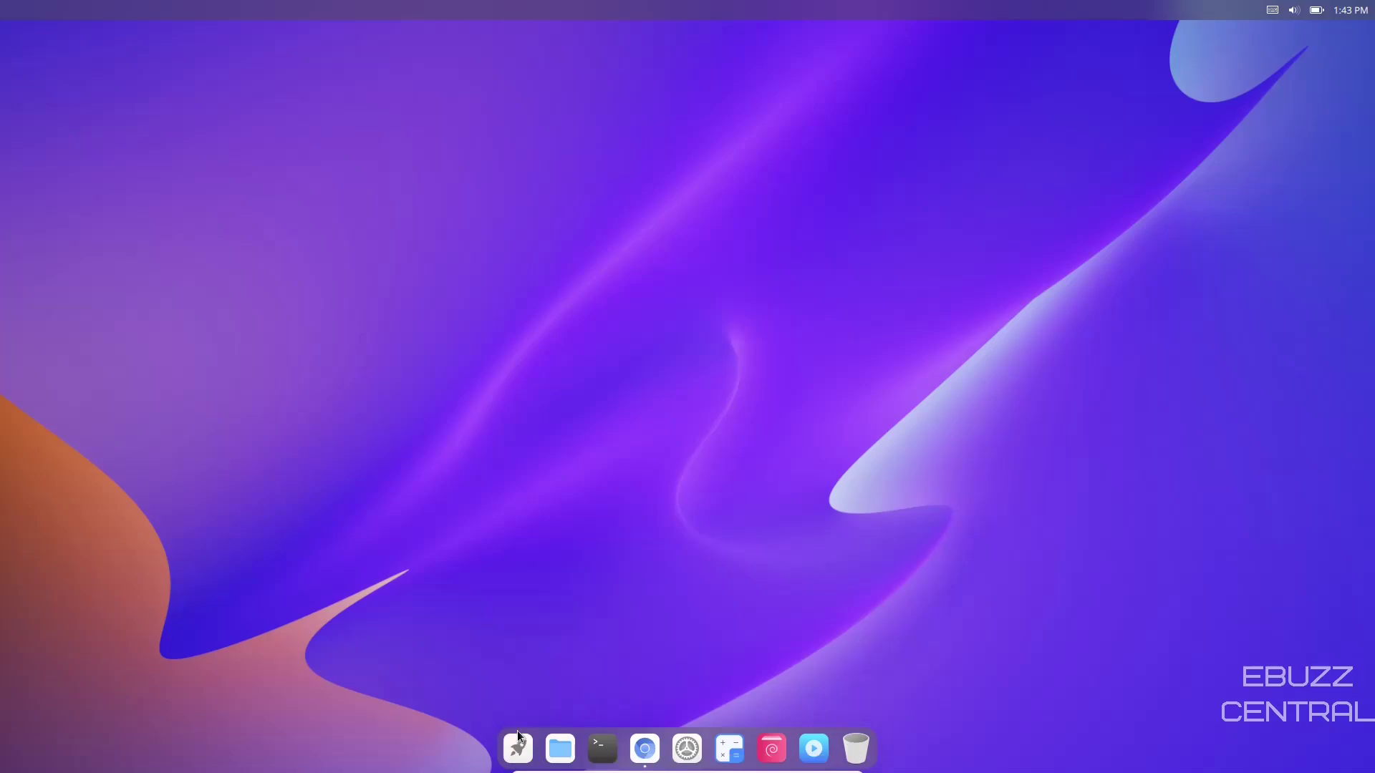
{"action": "left_click", "coordinate": [519, 741]}
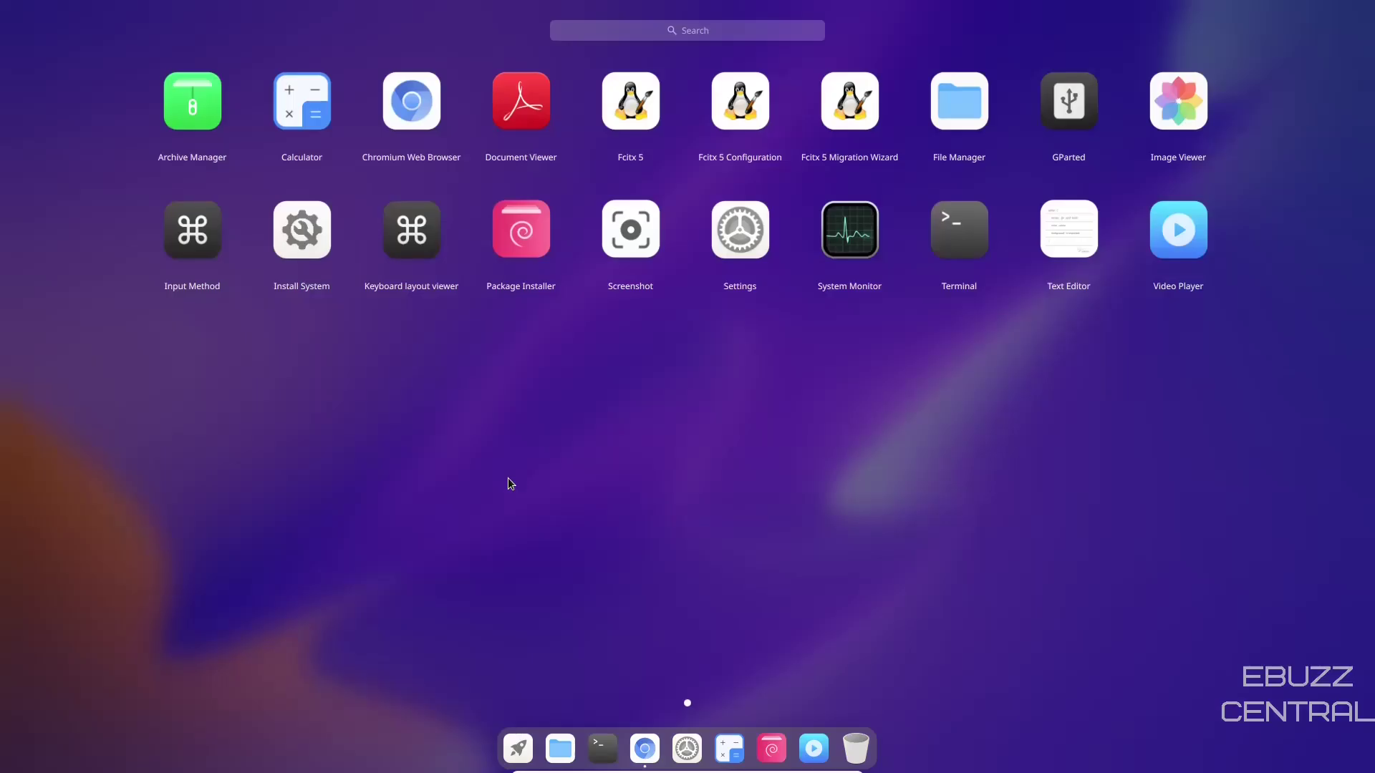
{"action": "left_click", "coordinate": [1179, 232]}
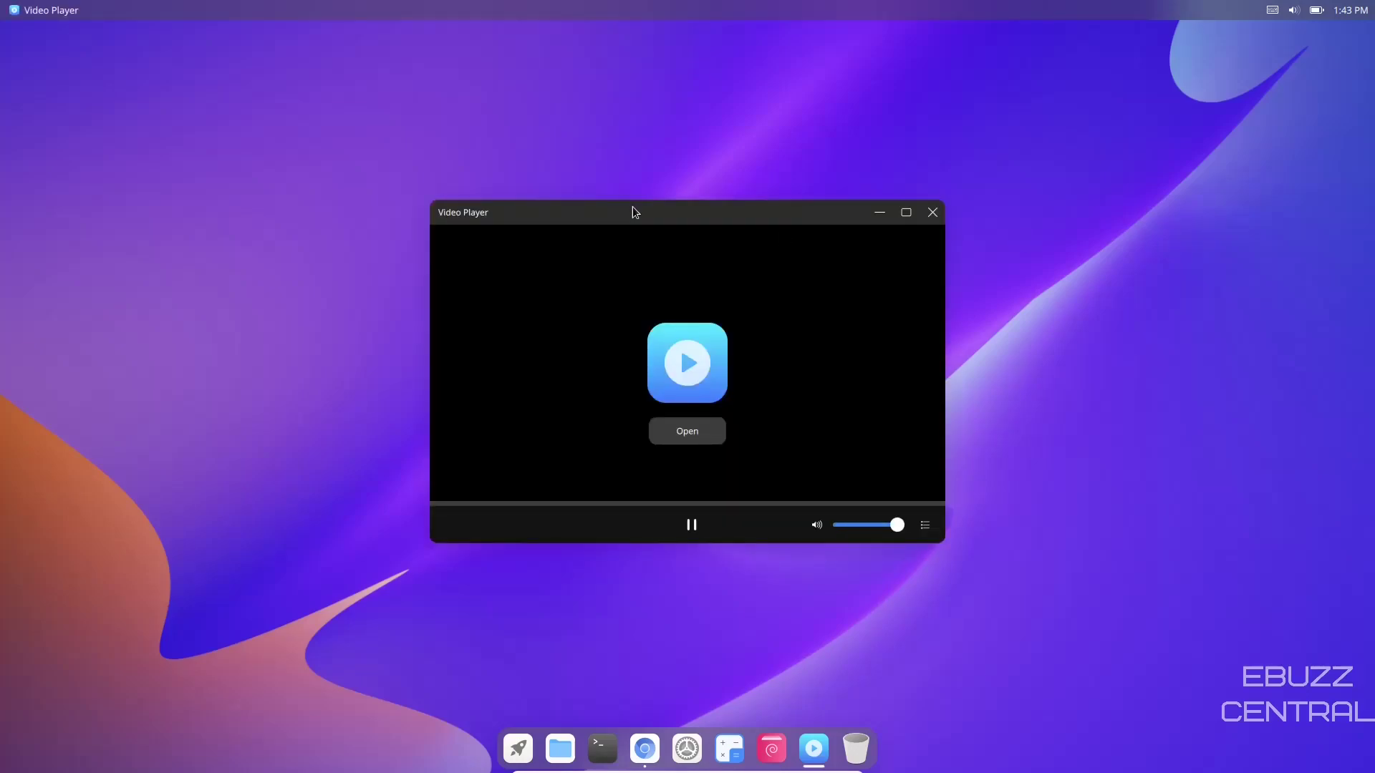
{"action": "left_click_drag", "start_coordinate": [637, 214], "coordinate": [546, 162]}
{"action": "left_click_drag", "start_coordinate": [856, 492], "coordinate": [997, 582]}
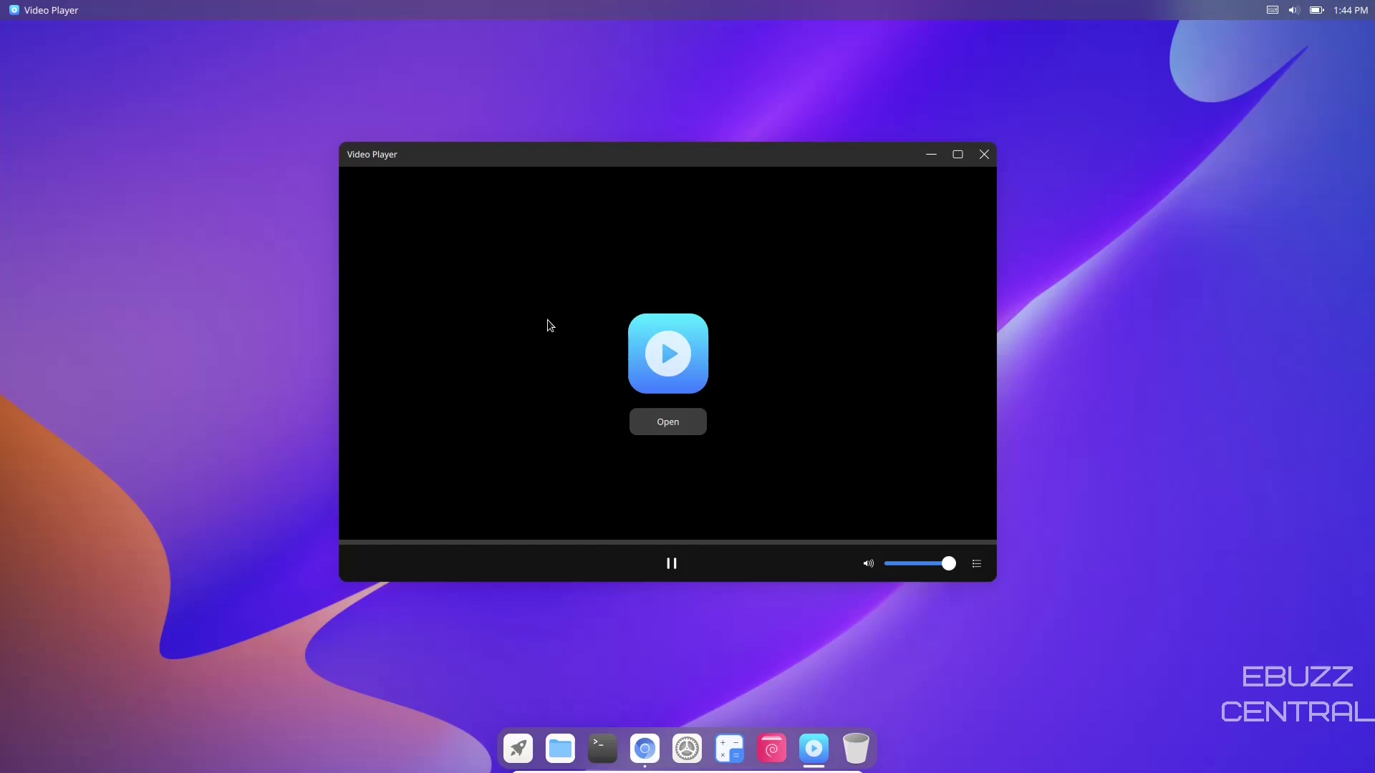
{"action": "left_click", "coordinate": [984, 155]}
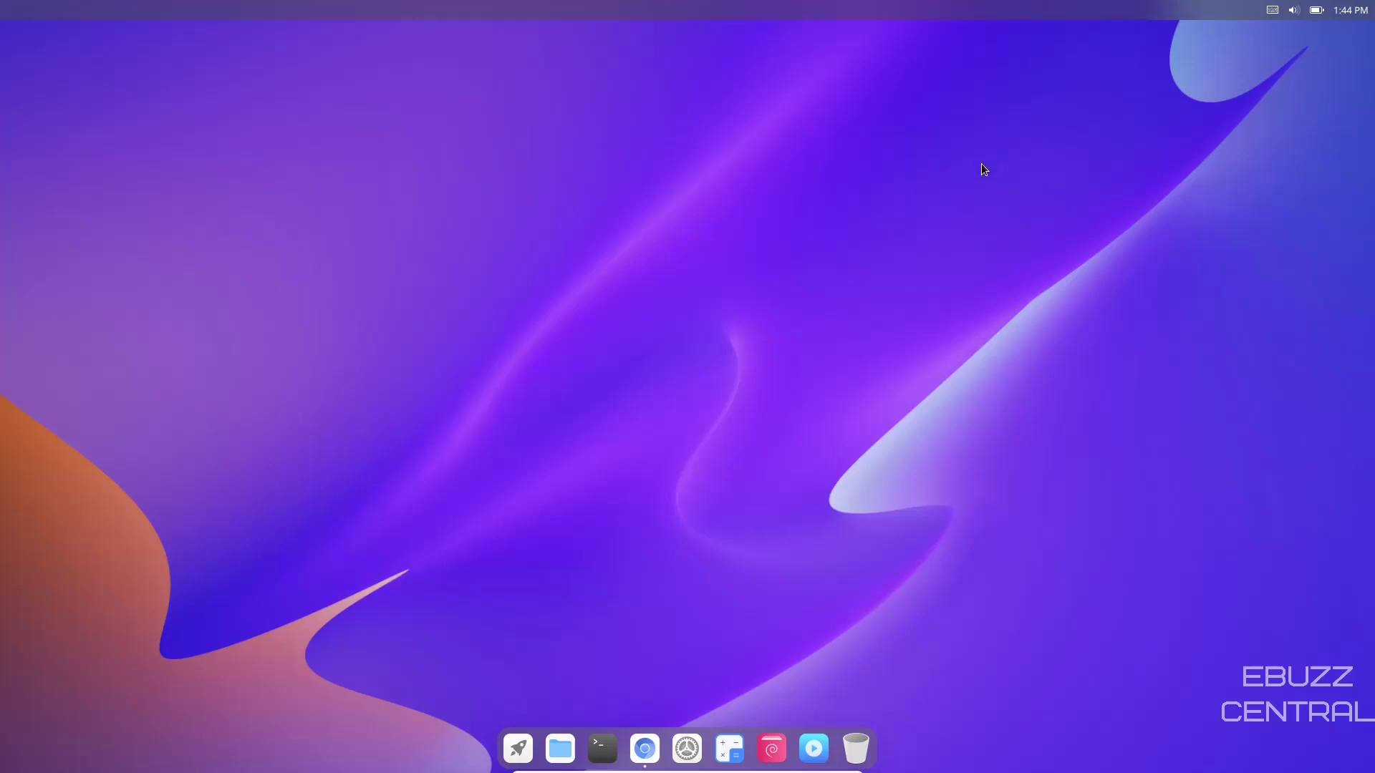
{"action": "left_click", "coordinate": [771, 749]}
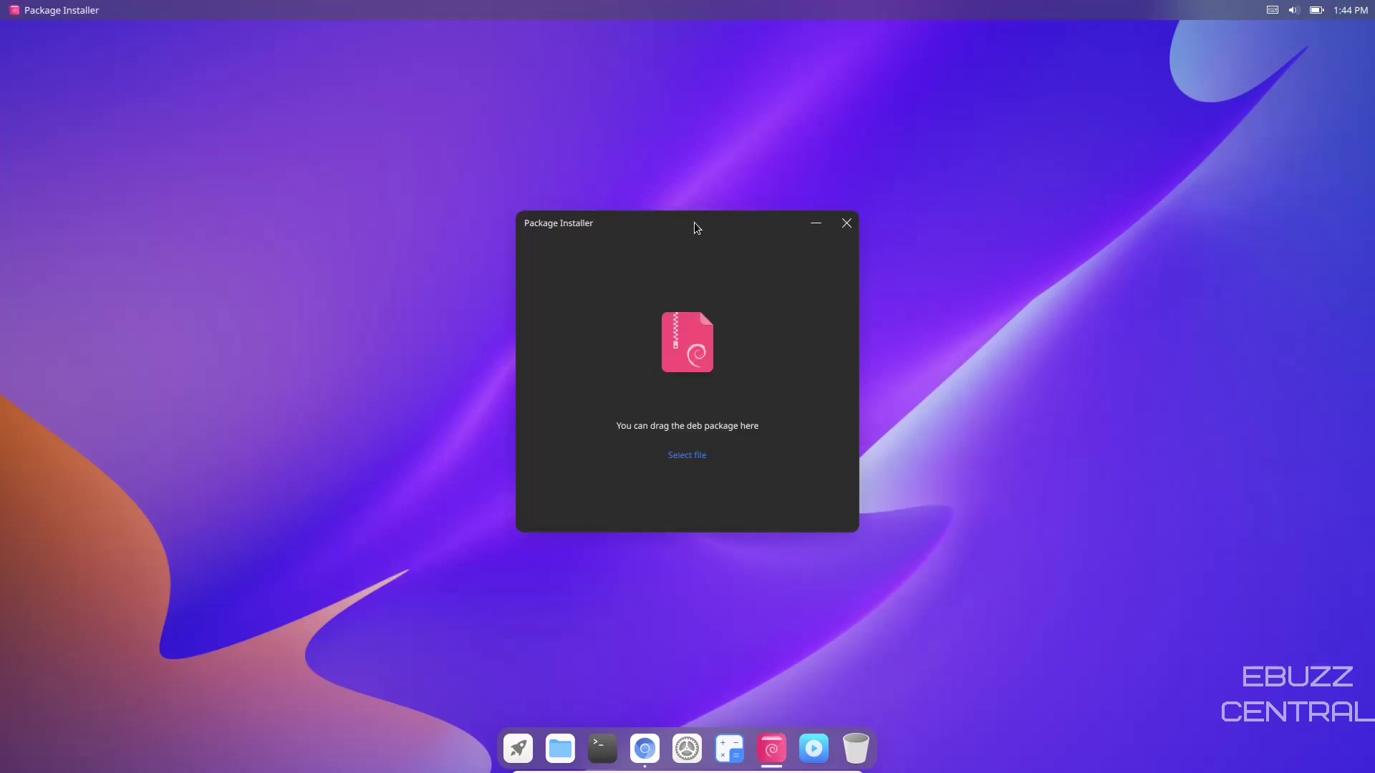
{"action": "left_click_drag", "start_coordinate": [685, 226], "coordinate": [969, 183]}
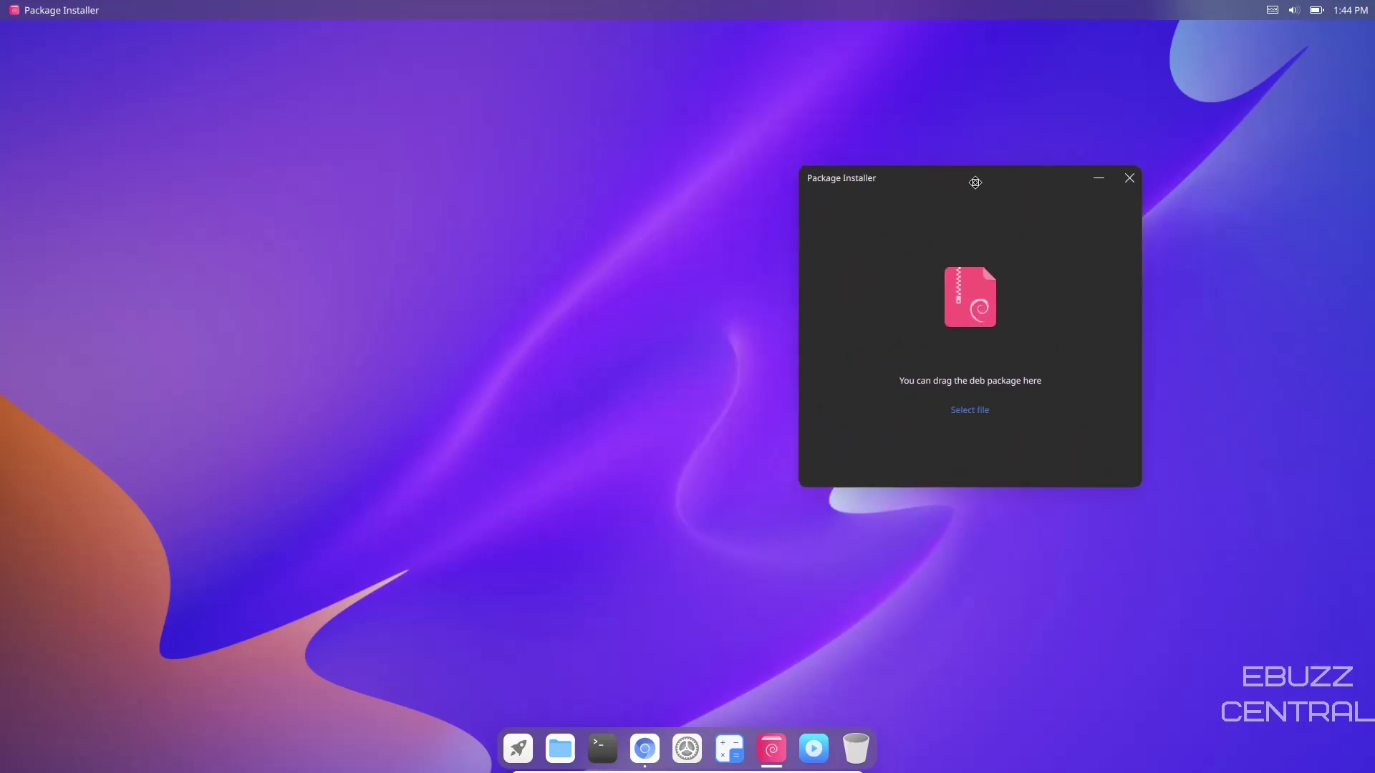
{"action": "left_click", "coordinate": [561, 748]}
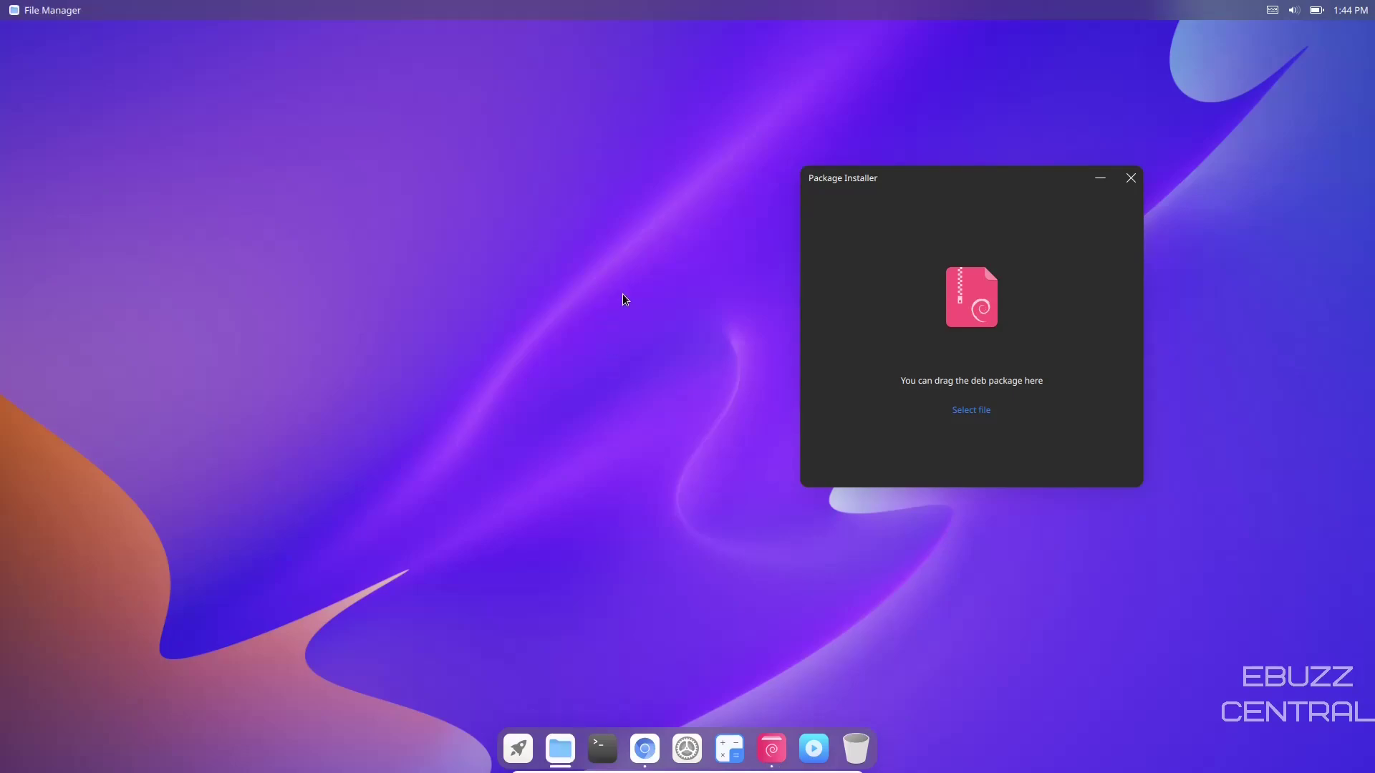
{"action": "left_click_drag", "start_coordinate": [701, 166], "coordinate": [282, 119]}
{"action": "left_click", "coordinate": [62, 245]}
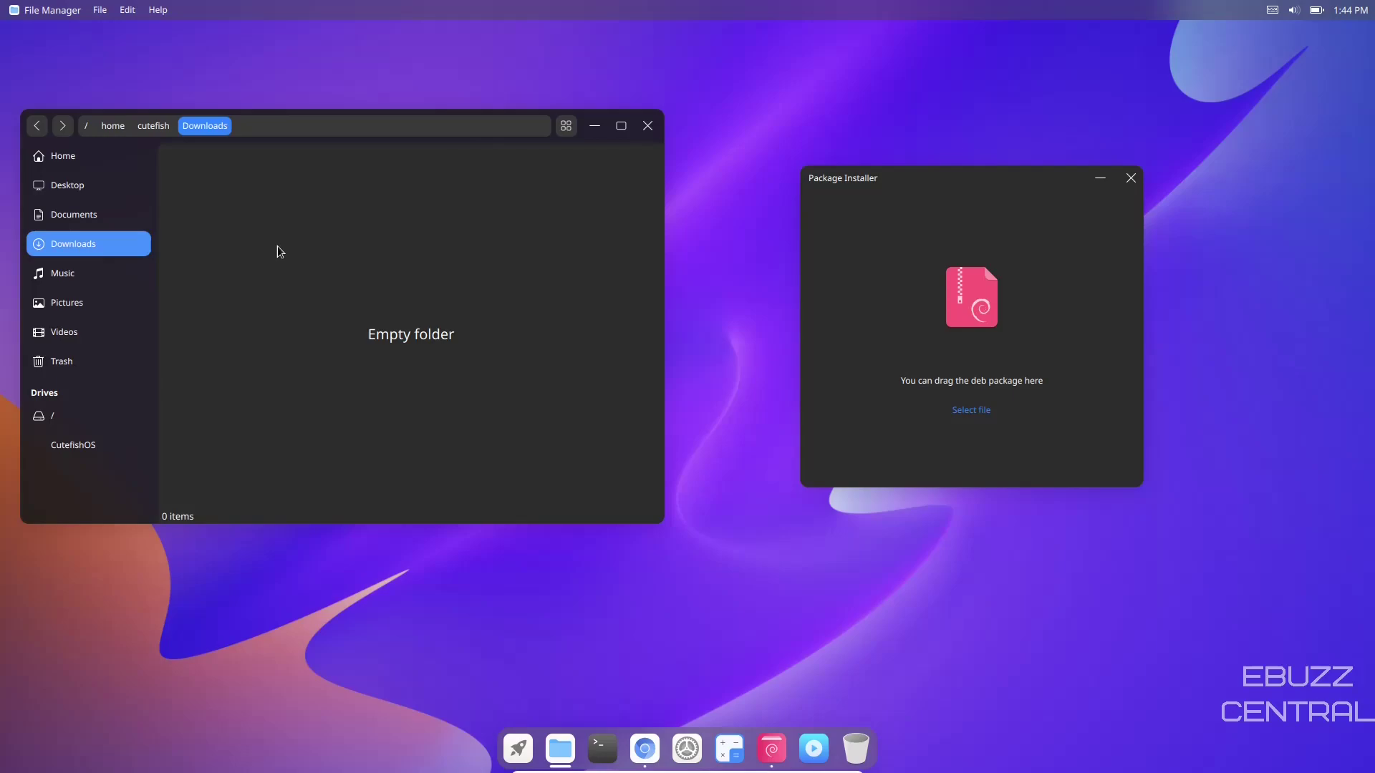
{"action": "left_click_drag", "start_coordinate": [288, 192], "coordinate": [369, 335]}
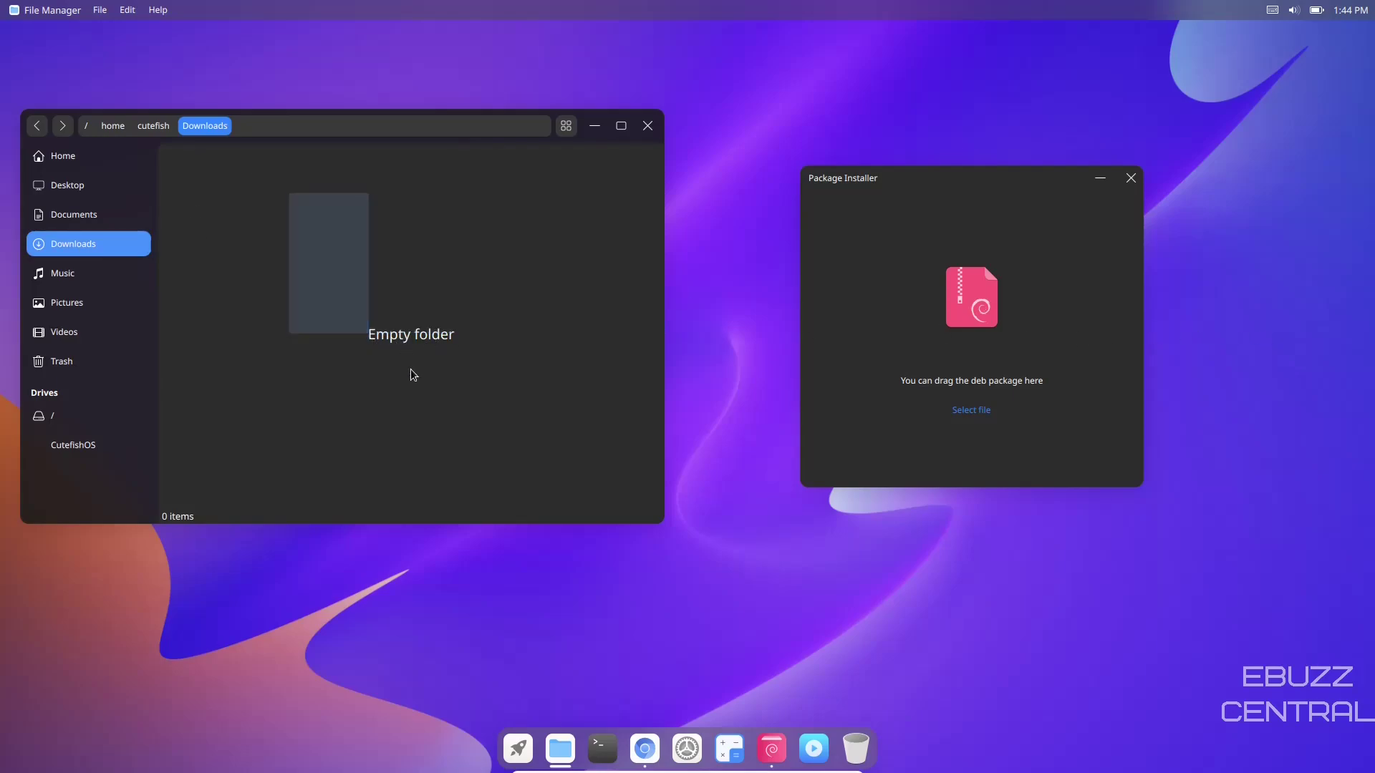
{"action": "left_click", "coordinate": [648, 126]}
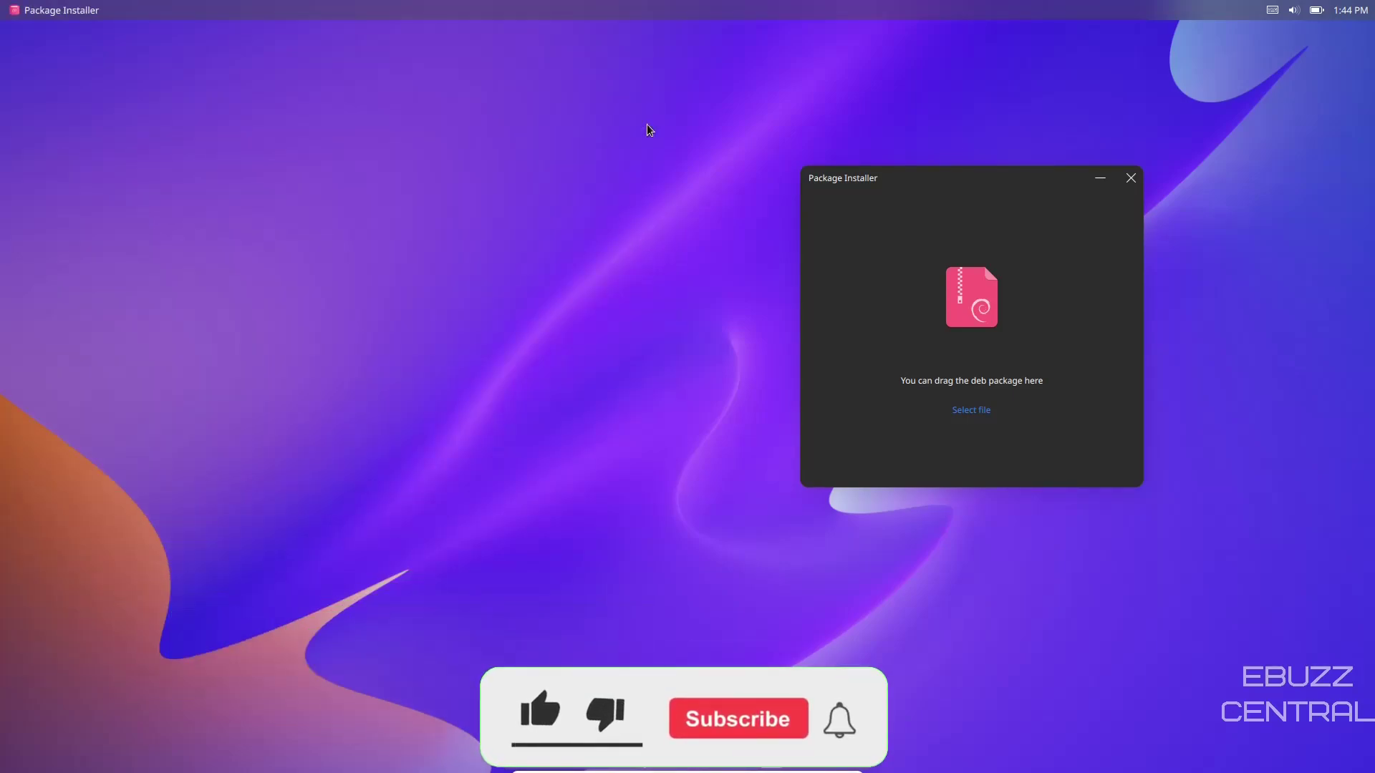
{"action": "left_click", "coordinate": [1129, 180]}
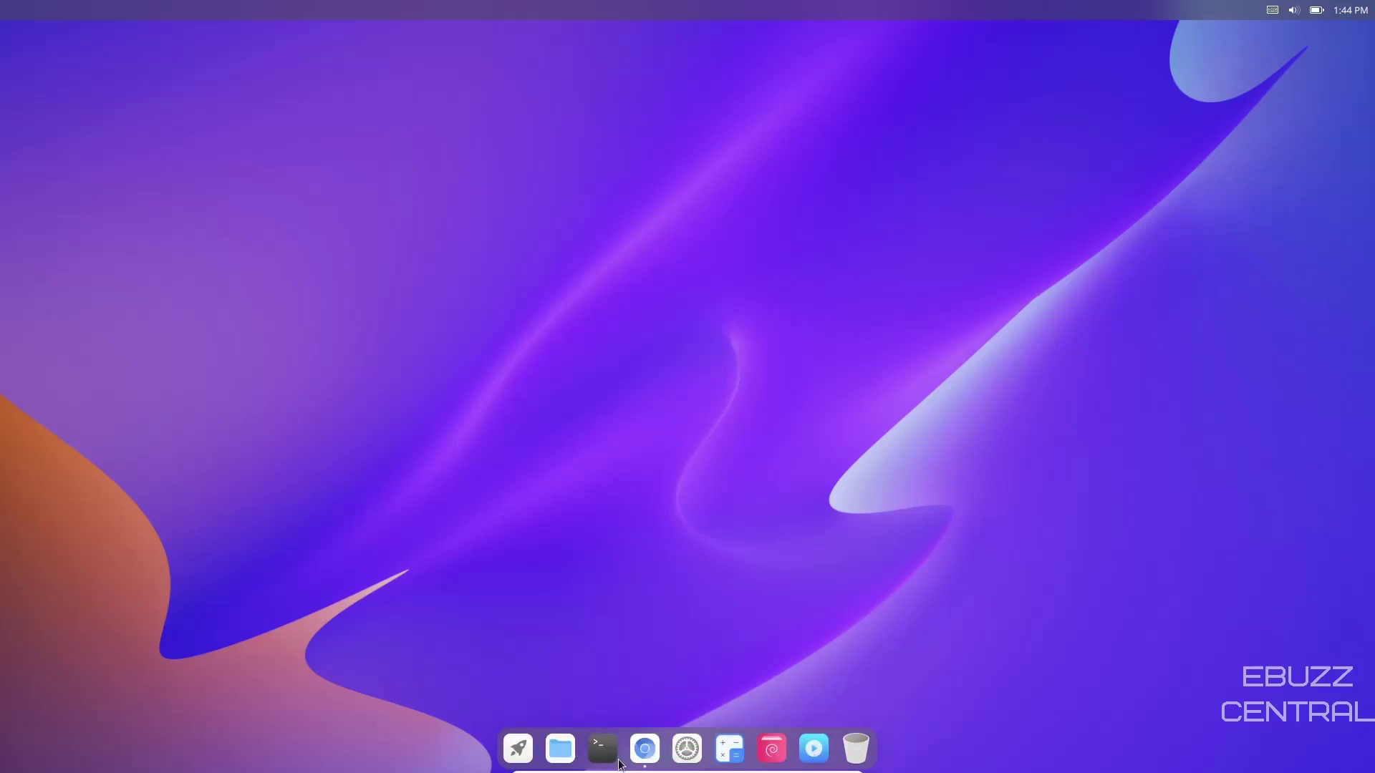
{"action": "left_click", "coordinate": [519, 748]}
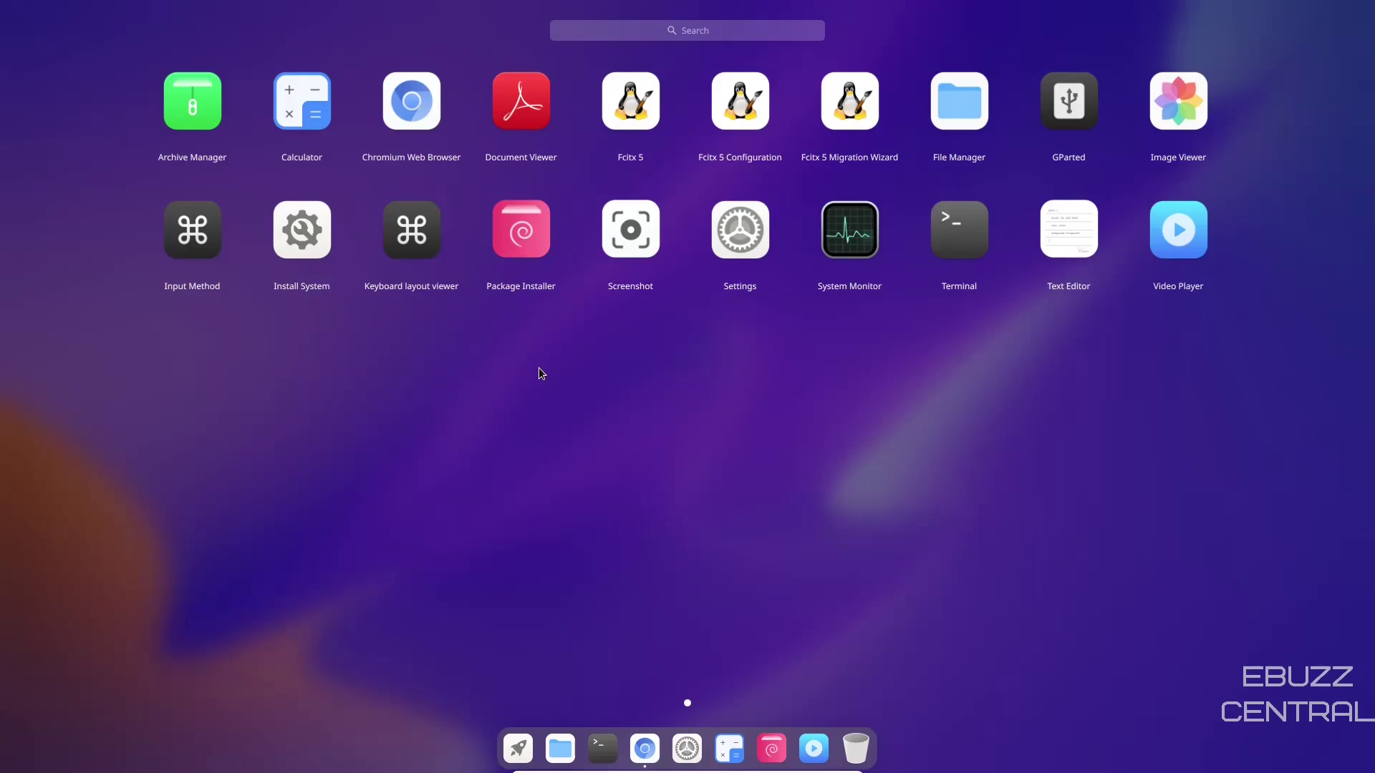
{"action": "left_click", "coordinate": [1004, 503]}
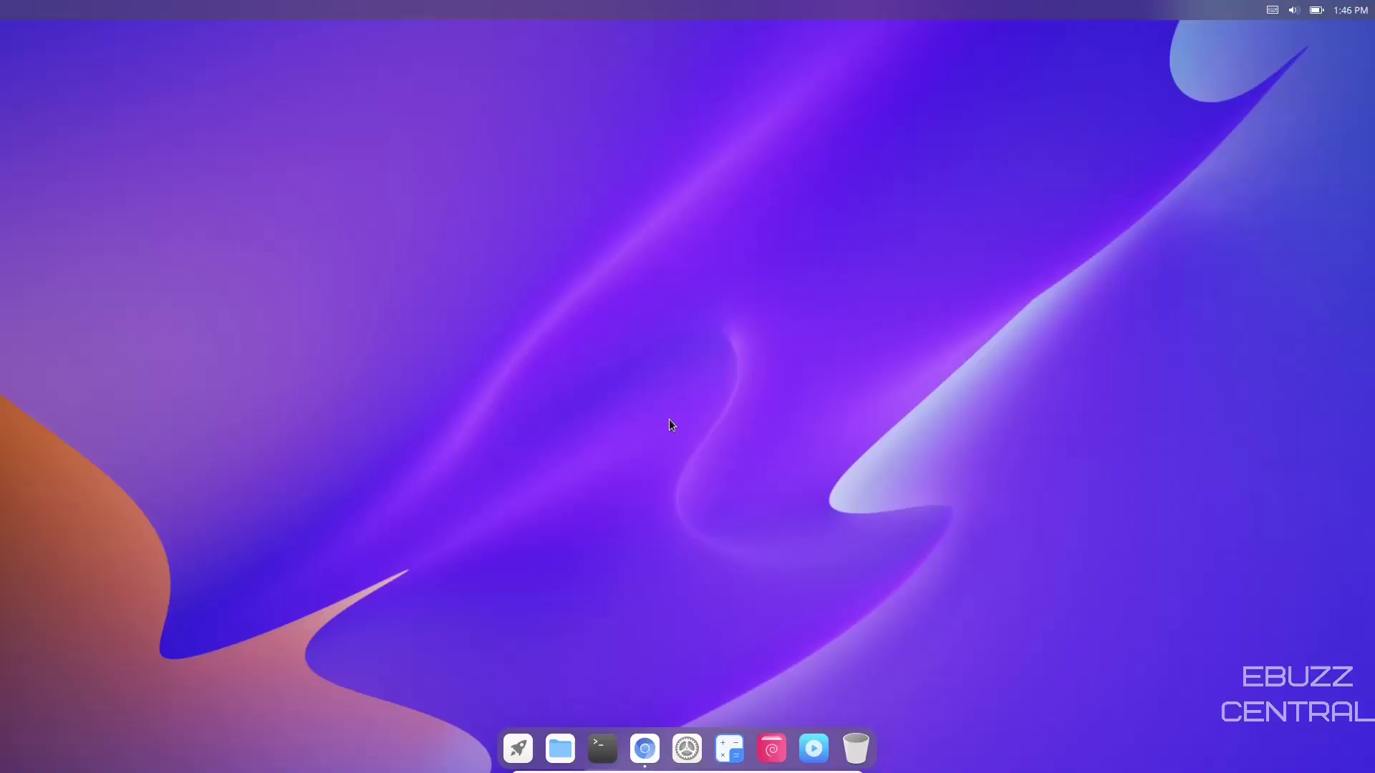
{"action": "left_click", "coordinate": [645, 748]}
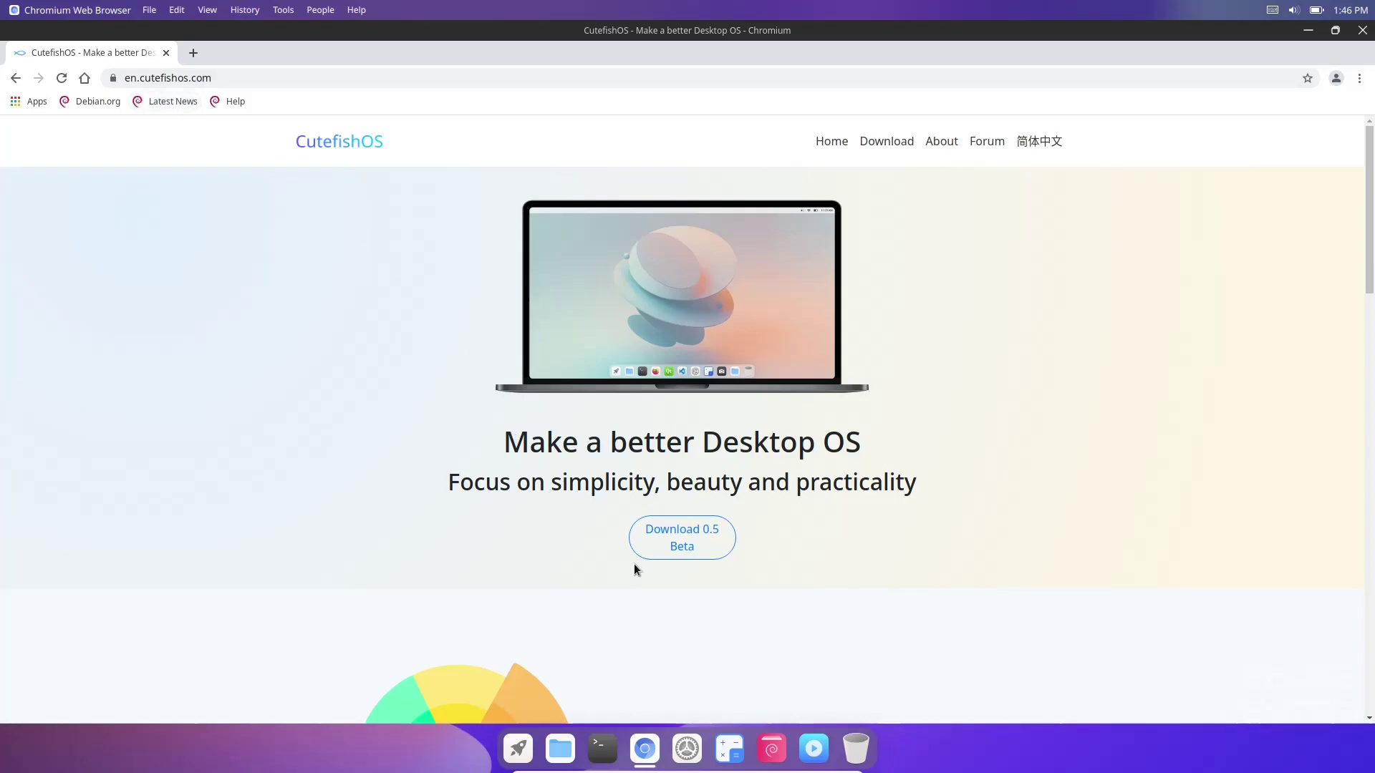
{"action": "left_click", "coordinate": [681, 543]}
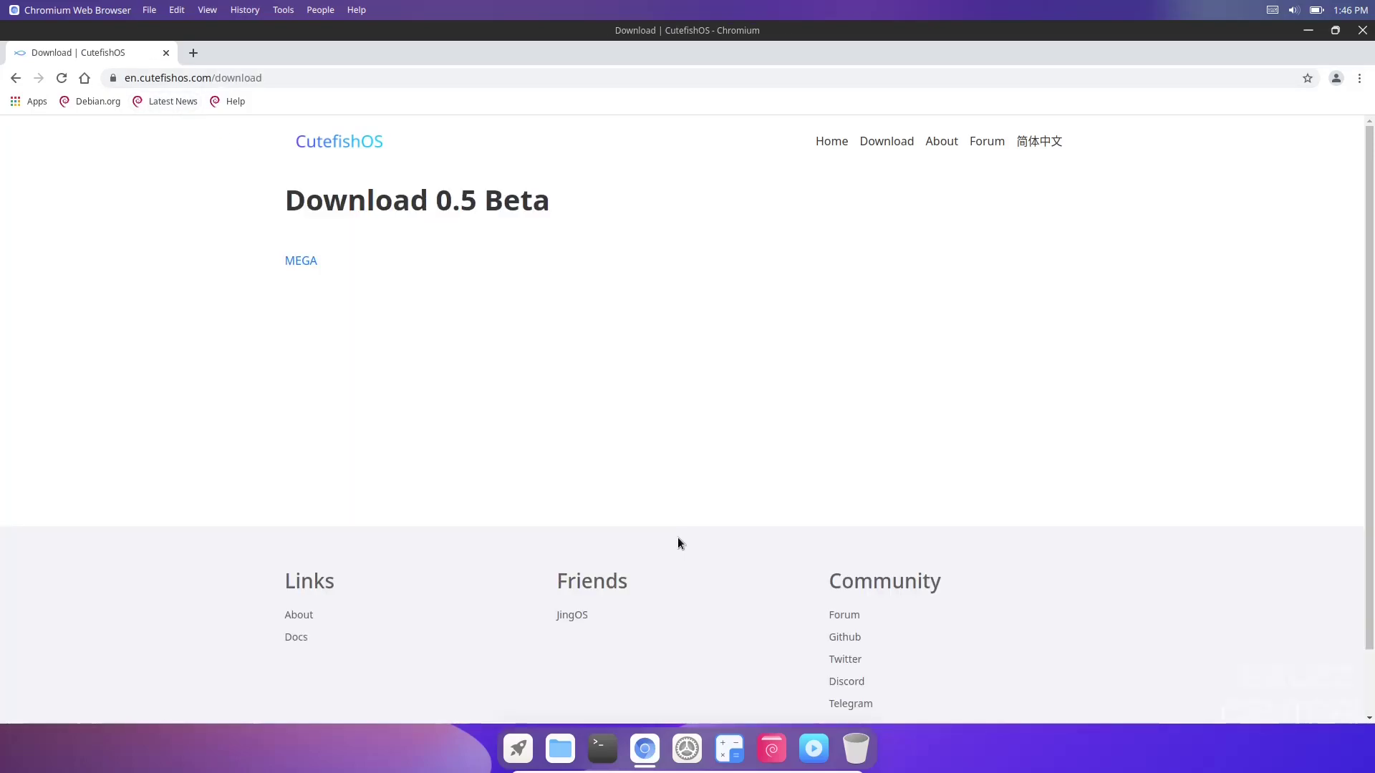